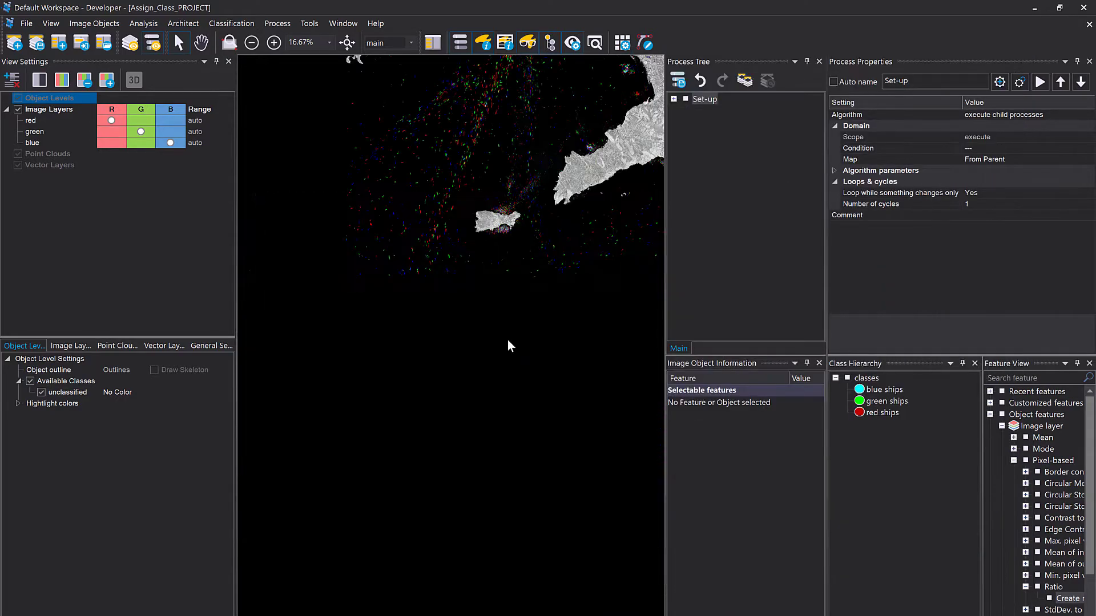
- Zoom and pan the map to a close-up of the red, green and blue ship traces
{"action": "scroll", "coordinate": [510, 345], "scroll_direction": "up", "scroll_amount": 10}
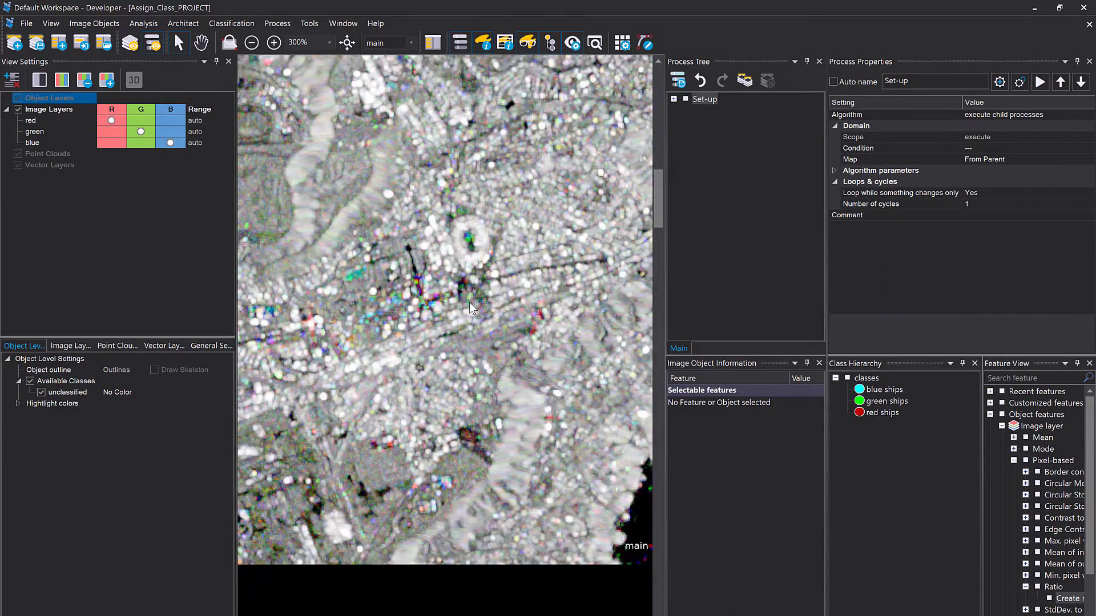
{"action": "scroll", "coordinate": [471, 308], "scroll_direction": "down", "scroll_amount": 10}
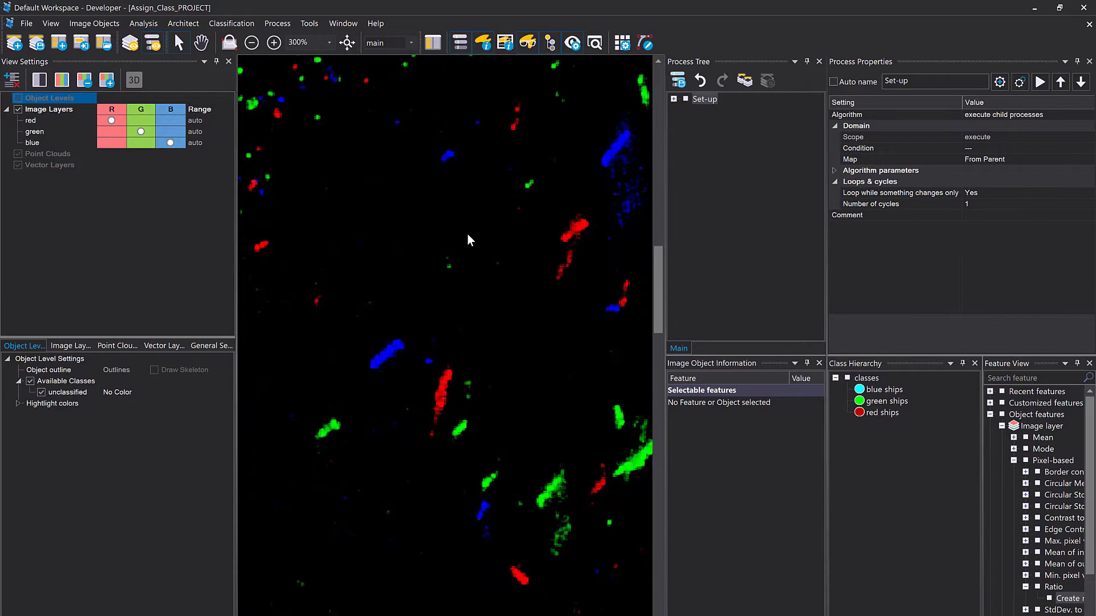
{"action": "scroll", "coordinate": [468, 240], "scroll_direction": "down", "scroll_amount": 5}
{"action": "scroll", "coordinate": [540, 400], "scroll_direction": "down", "scroll_amount": 5}
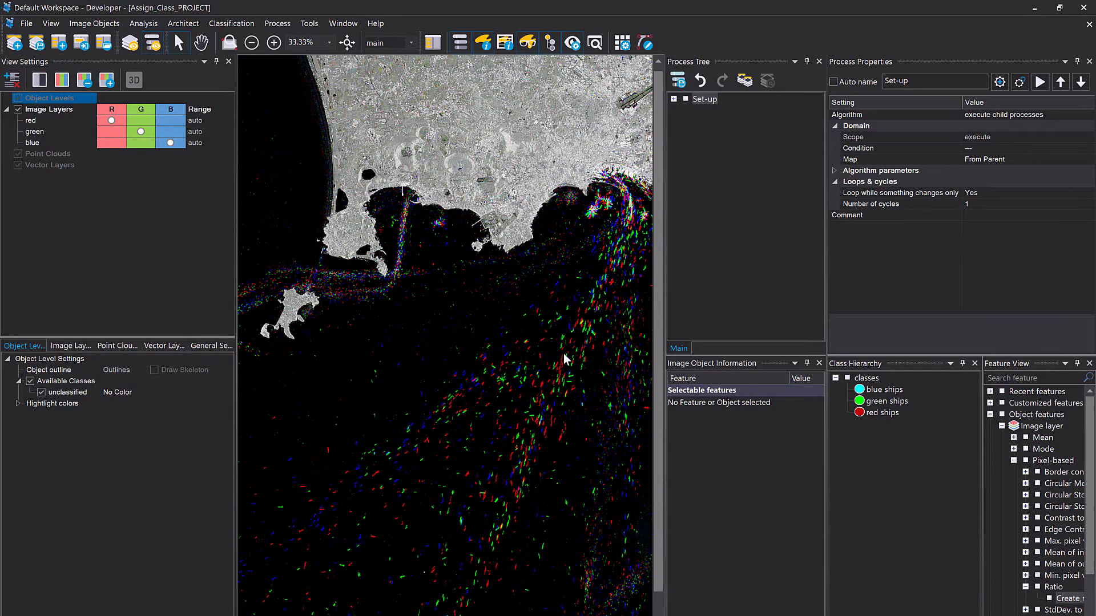
{"action": "left_click_drag", "start_coordinate": [459, 378], "coordinate": [624, 264]}
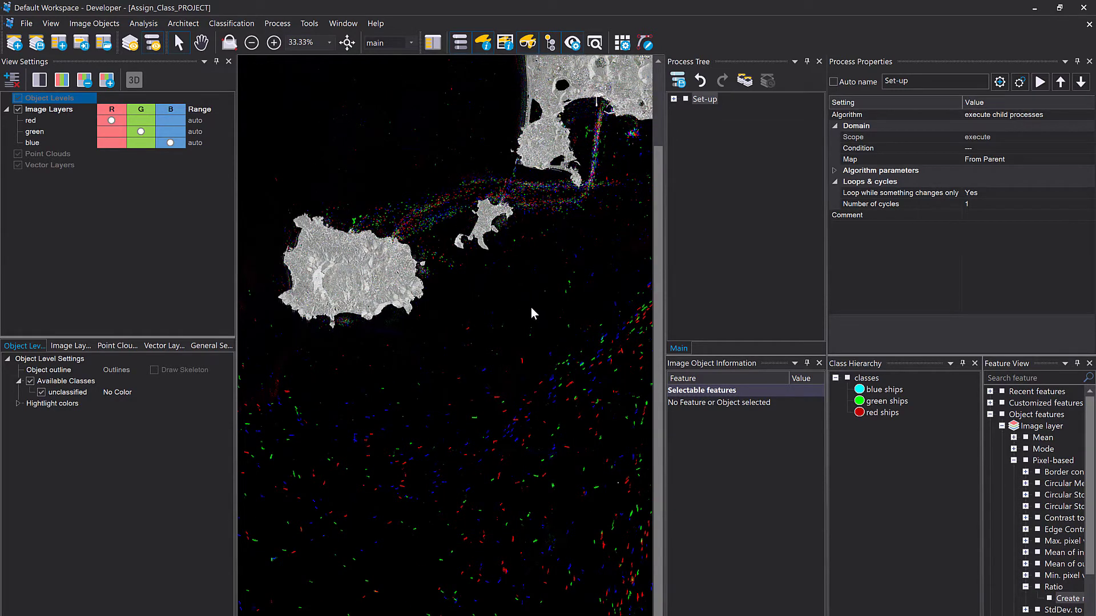
{"action": "scroll", "coordinate": [531, 320], "scroll_direction": "down", "scroll_amount": 2}
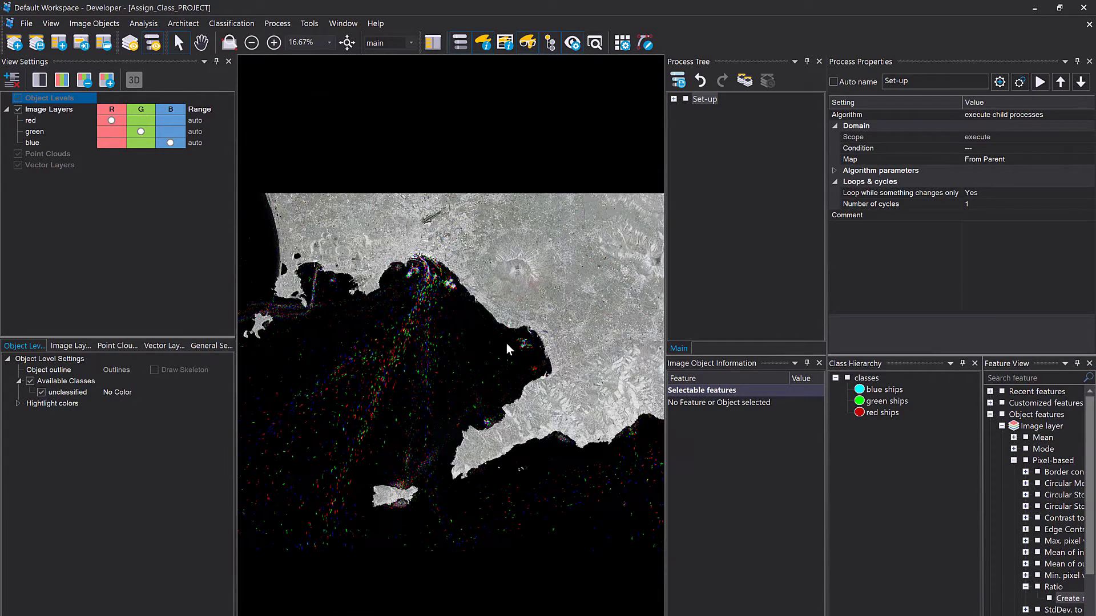
{"action": "mouse_move", "coordinate": [508, 348]}
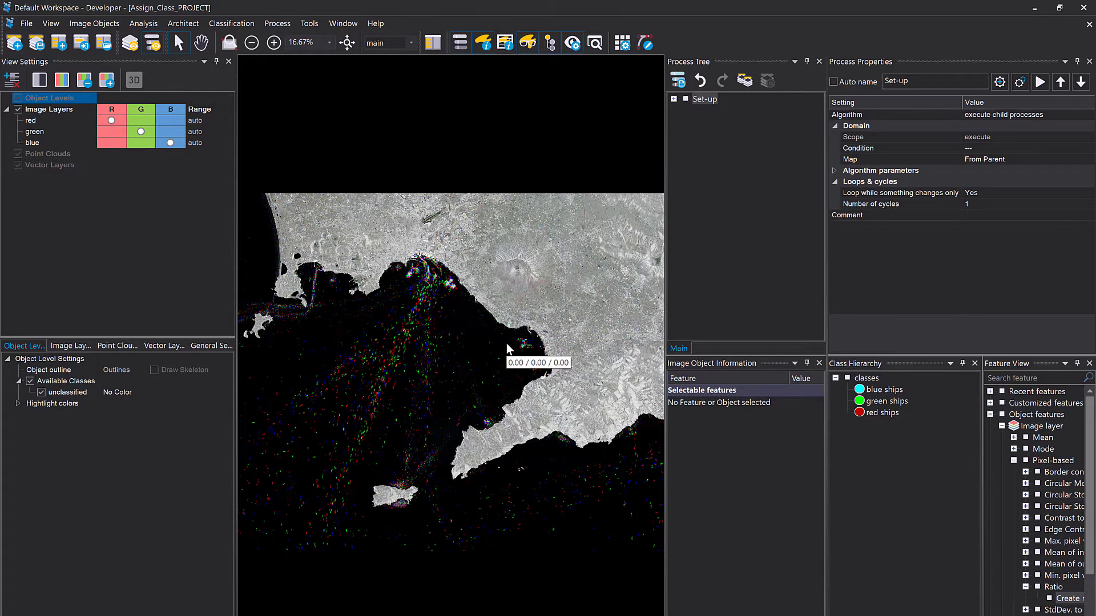
{"action": "scroll", "coordinate": [392, 407], "scroll_direction": "up", "scroll_amount": 2}
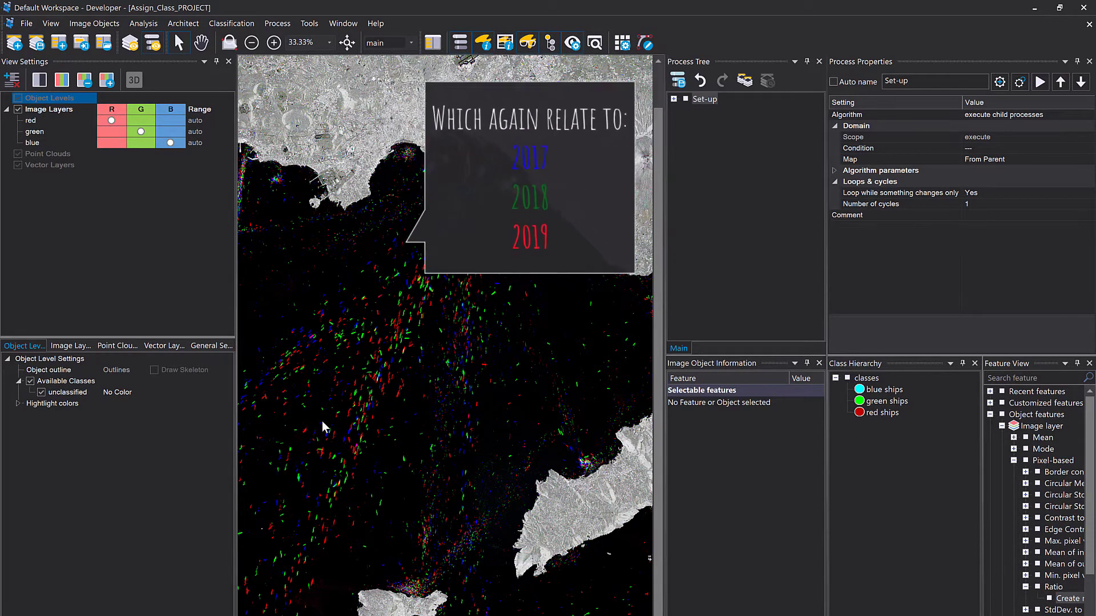
{"action": "scroll", "coordinate": [357, 440], "scroll_direction": "up", "scroll_amount": 3}
- Execute the Set-up process to build the 'New Level' objects, then zoom into the result
{"action": "mouse_move", "coordinate": [361, 432]}
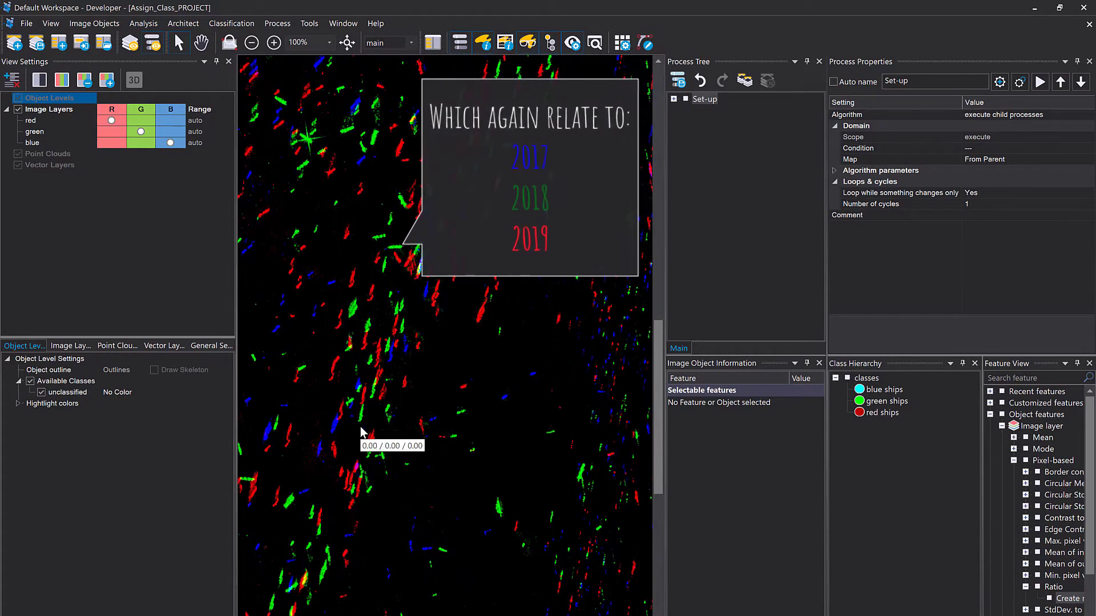
{"action": "left_click", "coordinate": [674, 99]}
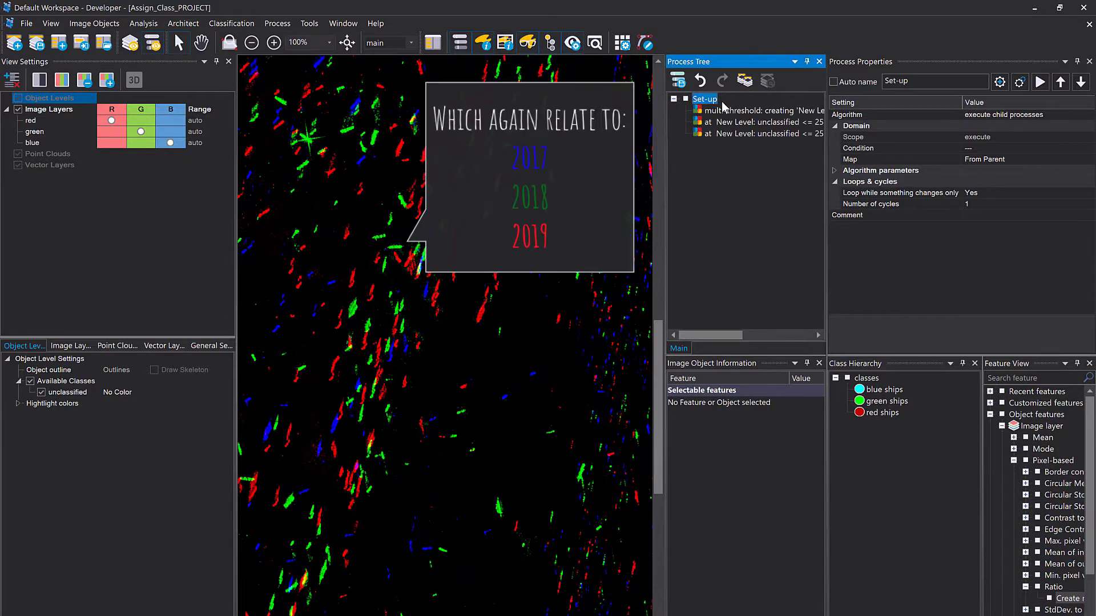
{"action": "right_click", "coordinate": [710, 100]}
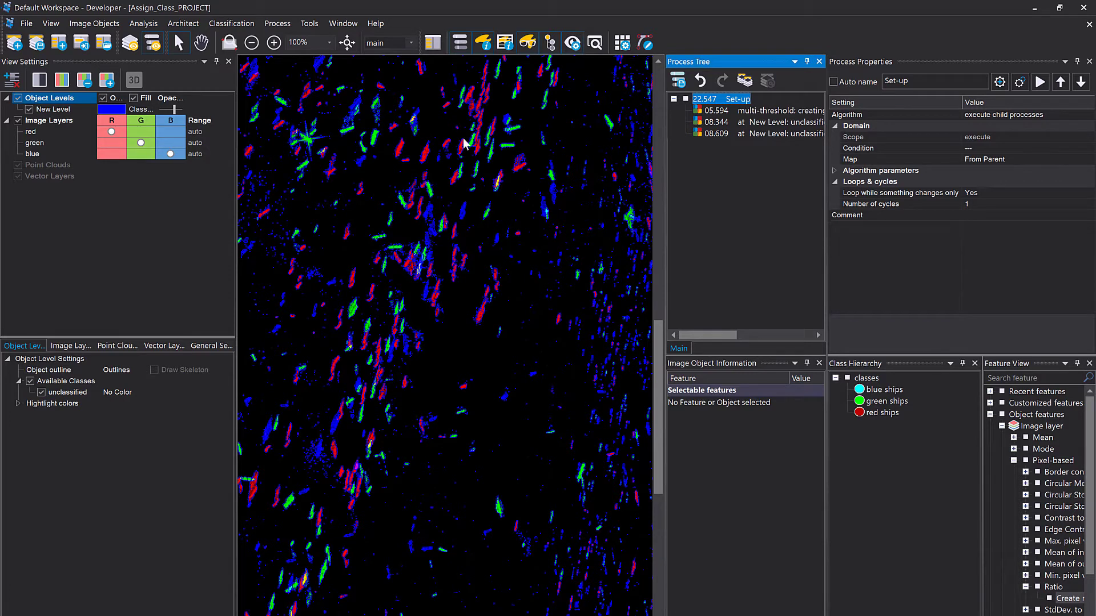
{"action": "scroll", "coordinate": [529, 386], "scroll_direction": "down", "scroll_amount": 3}
{"action": "scroll", "coordinate": [415, 349], "scroll_direction": "down", "scroll_amount": 5}
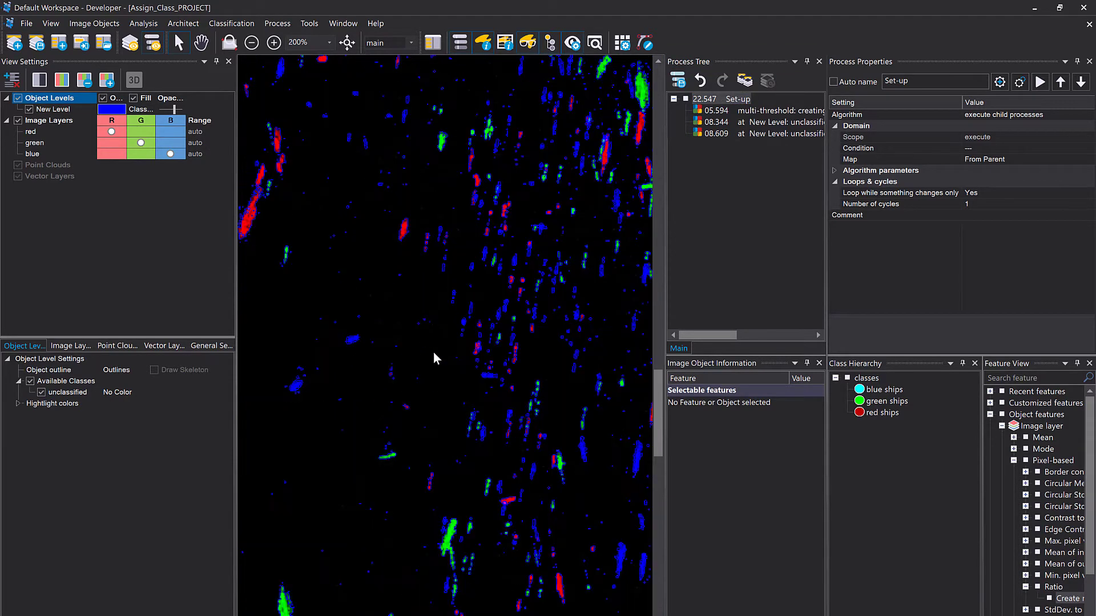
{"action": "scroll", "coordinate": [520, 442], "scroll_direction": "up", "scroll_amount": 2}
{"action": "scroll", "coordinate": [411, 428], "scroll_direction": "up", "scroll_amount": 1}
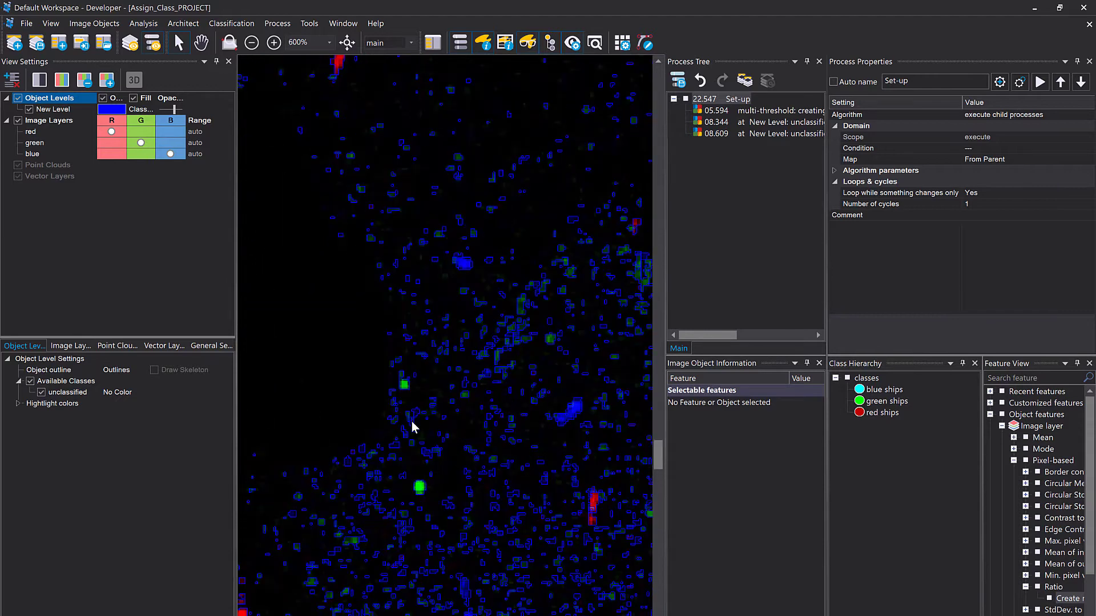
- Set the New Level object outline colour to yellow
{"action": "left_click", "coordinate": [108, 109]}
{"action": "left_click", "coordinate": [105, 174]}
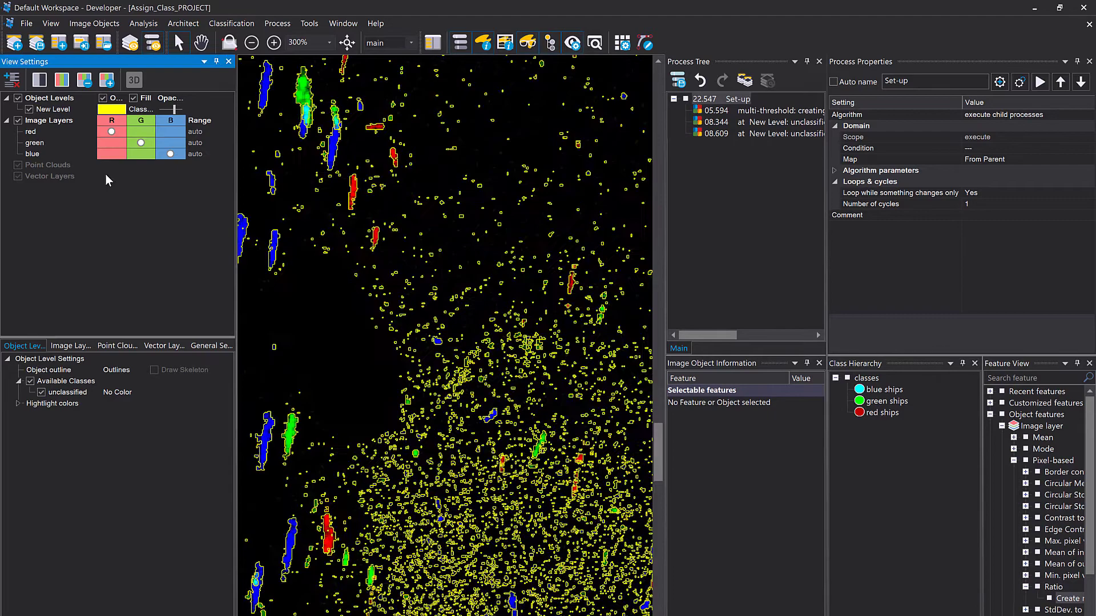
{"action": "scroll", "coordinate": [299, 232], "scroll_direction": "down", "scroll_amount": 6}
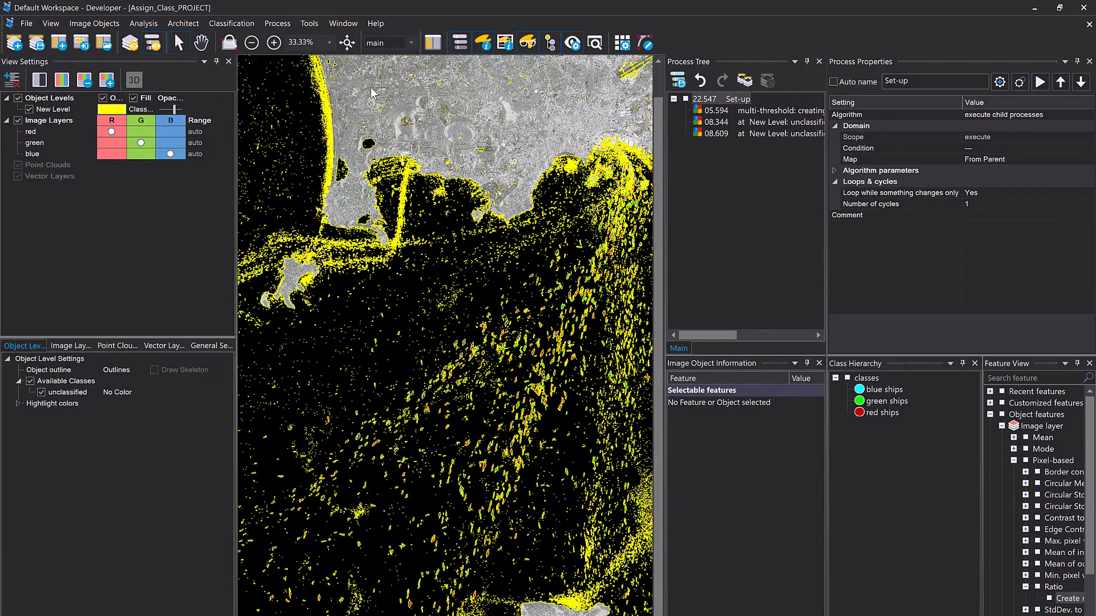
{"action": "scroll", "coordinate": [575, 313], "scroll_direction": "up", "scroll_amount": 6}
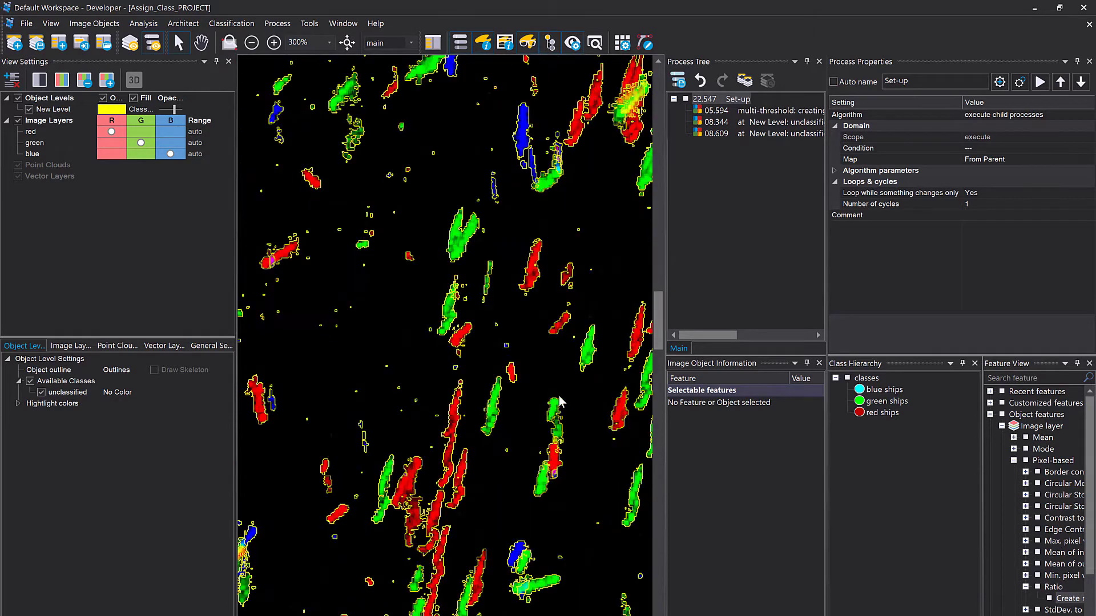
- Read hue, saturation and pixel count for a red ship, the blue ship and a background object
{"action": "left_click", "coordinate": [591, 360]}
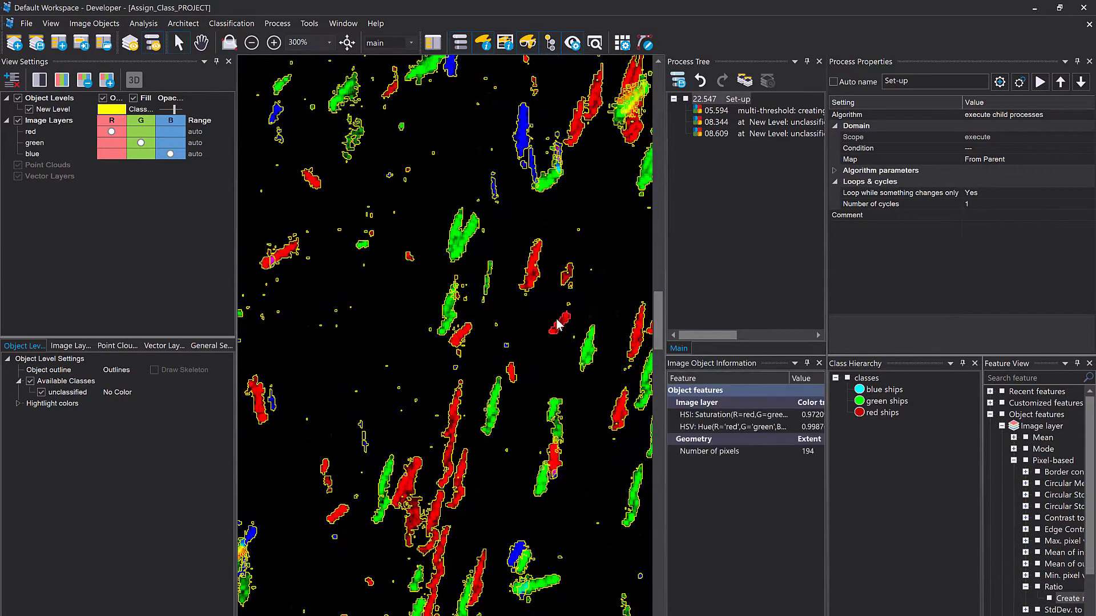
{"action": "left_click", "coordinate": [523, 151]}
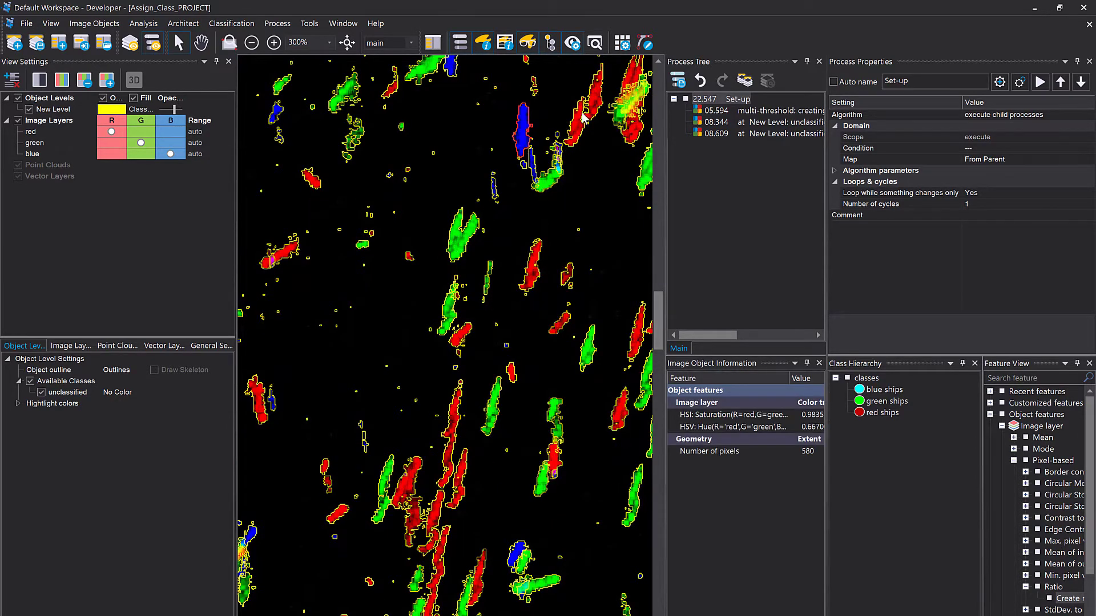
{"action": "scroll", "coordinate": [416, 145], "scroll_direction": "down", "scroll_amount": 4}
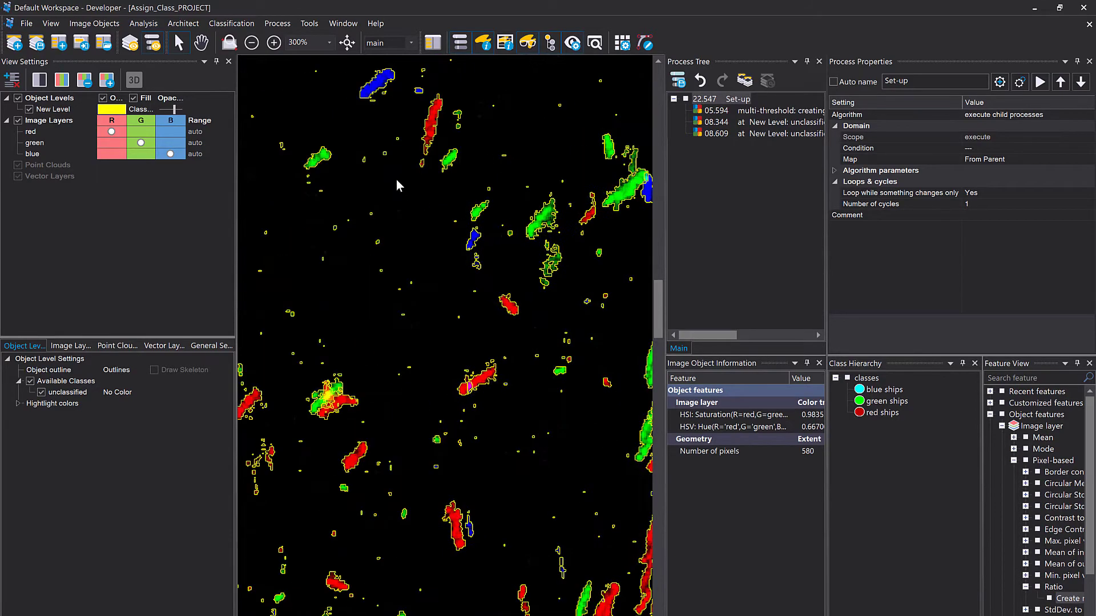
{"action": "scroll", "coordinate": [389, 182], "scroll_direction": "down", "scroll_amount": 5}
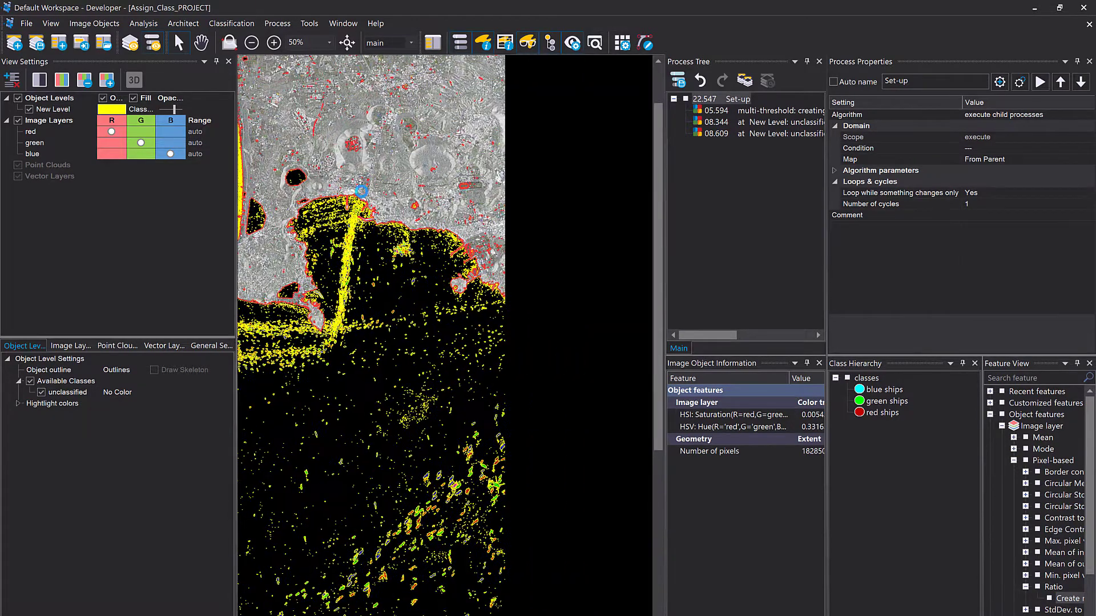
{"action": "scroll", "coordinate": [420, 326], "scroll_direction": "down", "scroll_amount": 3}
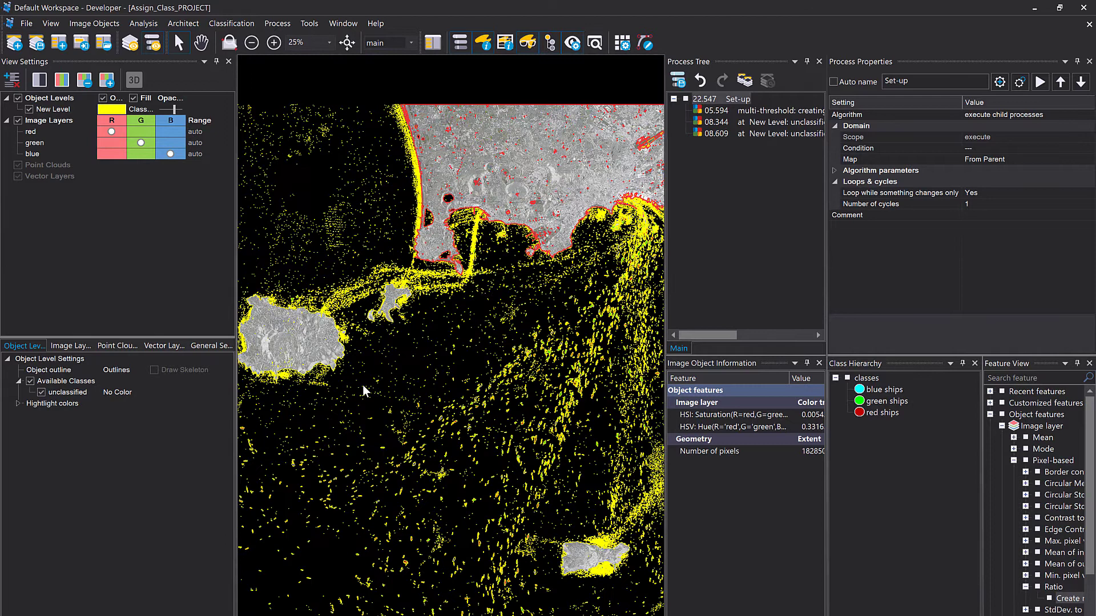
{"action": "left_click", "coordinate": [327, 422]}
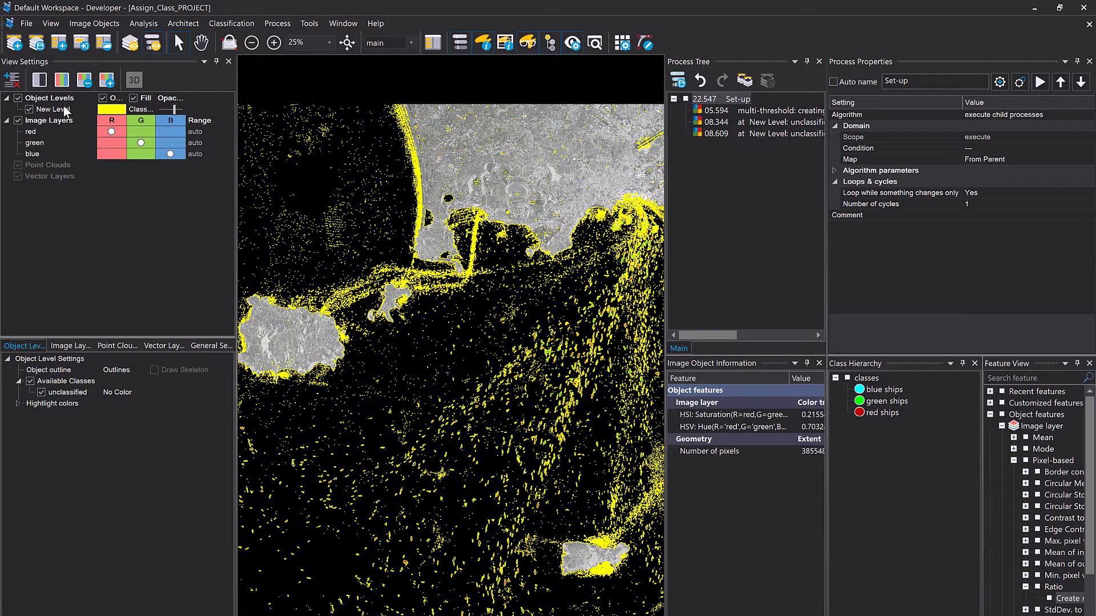
- Hide the object outlines, add a new process under Set-up and filter algorithms with 'ass'
{"action": "left_click", "coordinate": [103, 98]}
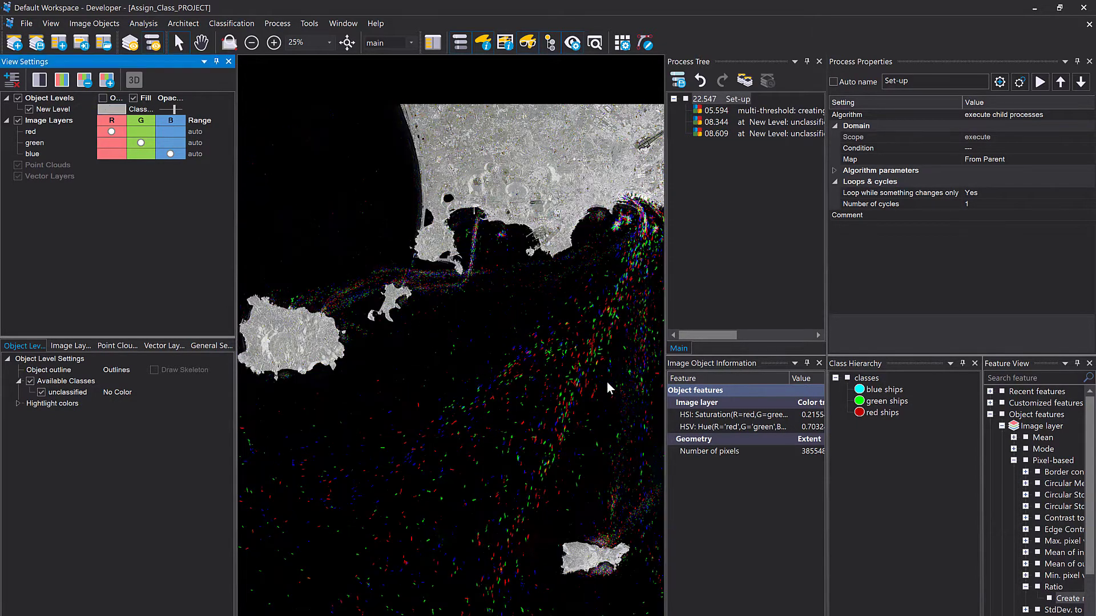
{"action": "left_click_drag", "start_coordinate": [543, 395], "coordinate": [514, 411]}
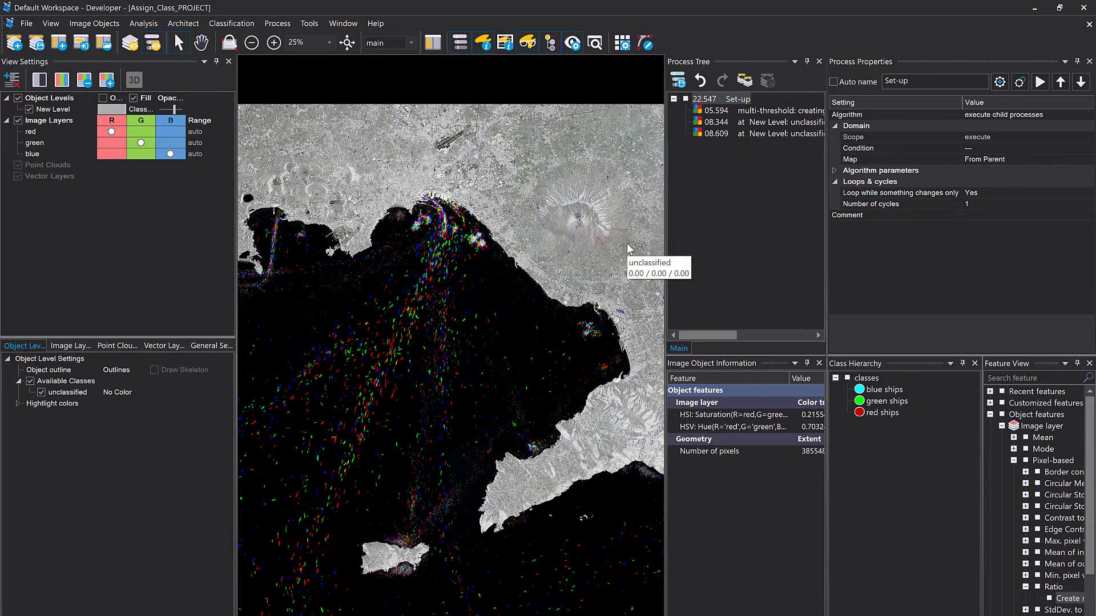
{"action": "left_click", "coordinate": [674, 99]}
{"action": "right_click", "coordinate": [692, 101]}
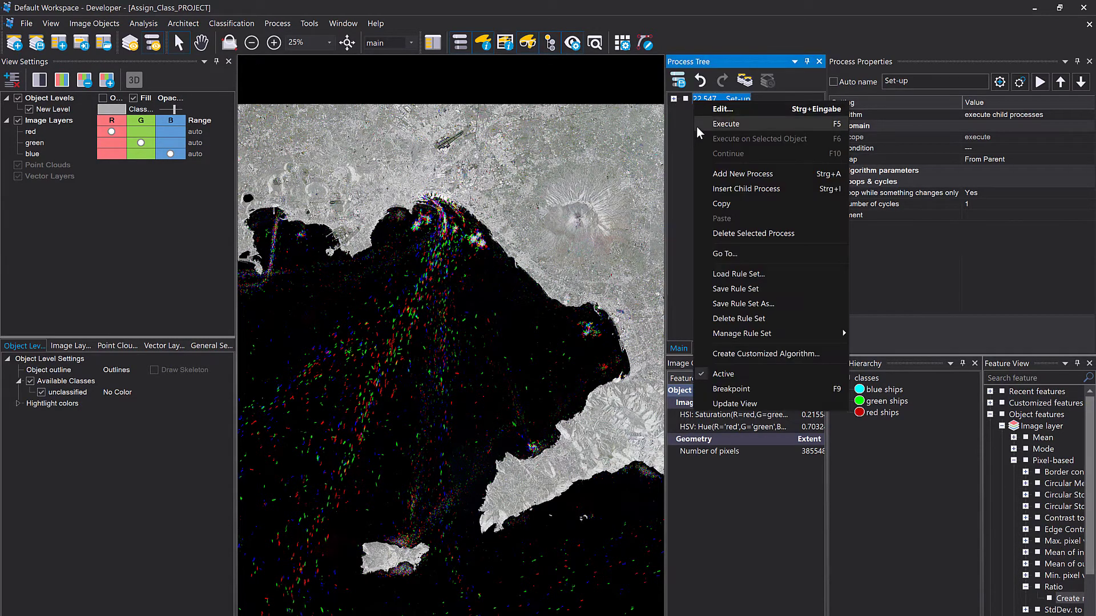
{"action": "left_click", "coordinate": [741, 178]}
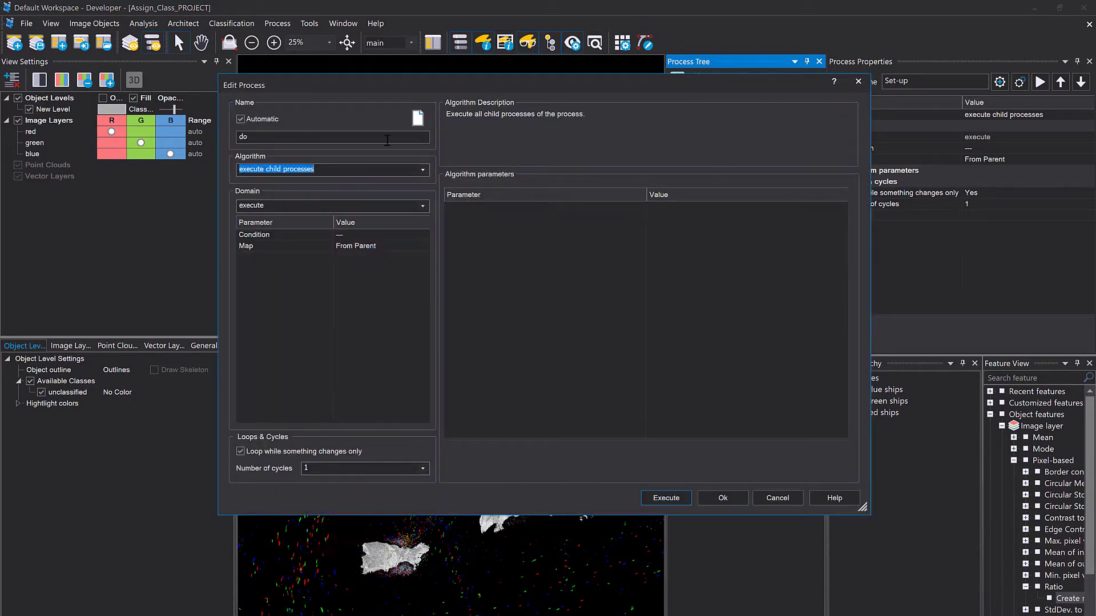
{"action": "type", "text": "ass"}
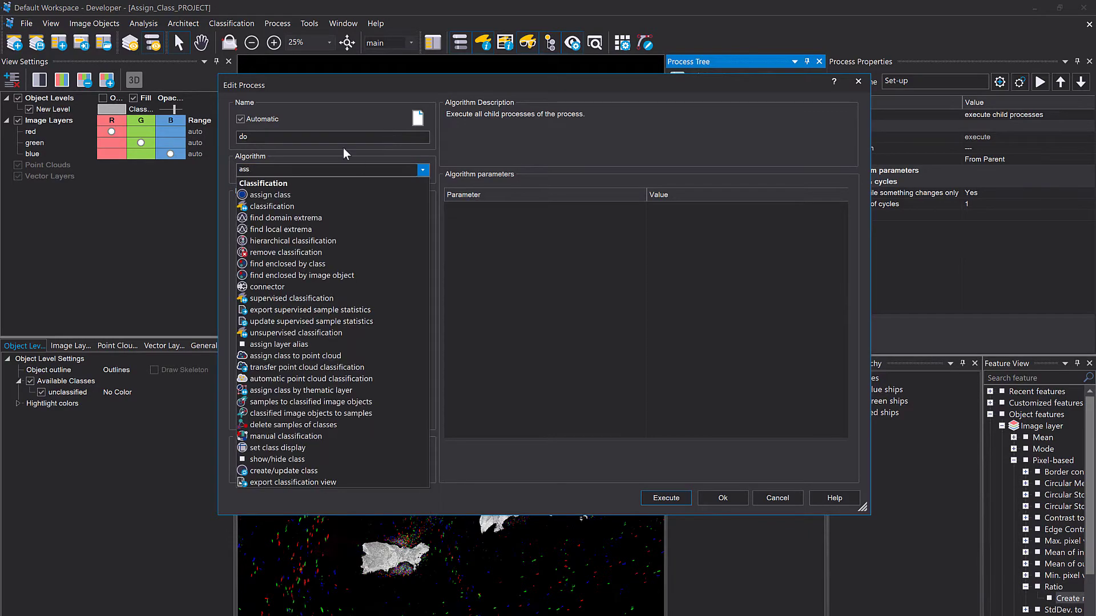
- Choose the assign class algorithm on New Level, leaving Use class unclassified
{"action": "left_click", "coordinate": [313, 194]}
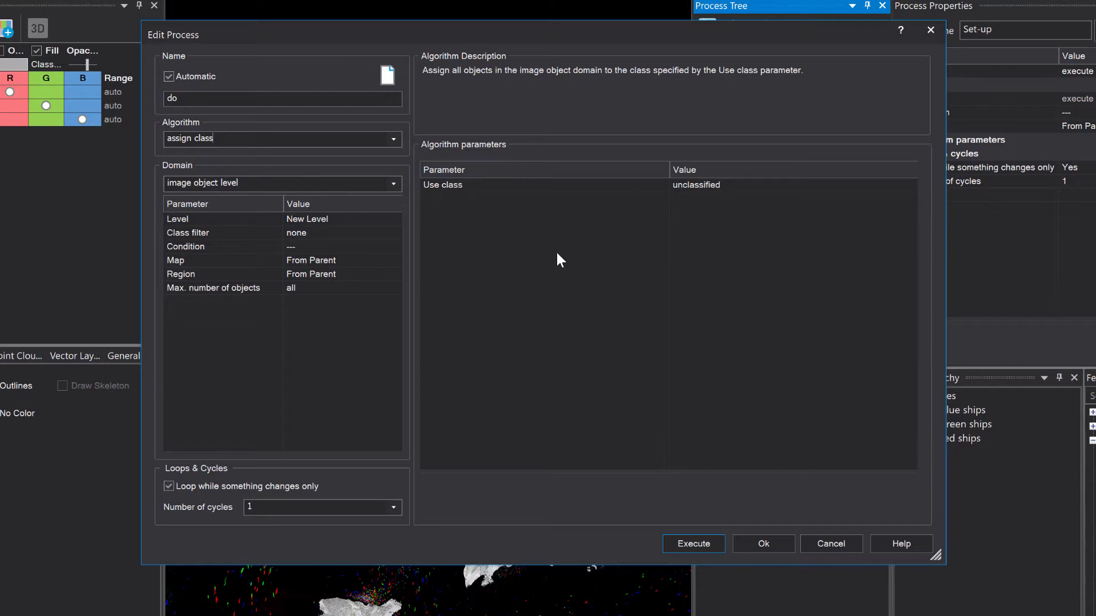
{"action": "left_click", "coordinate": [509, 186]}
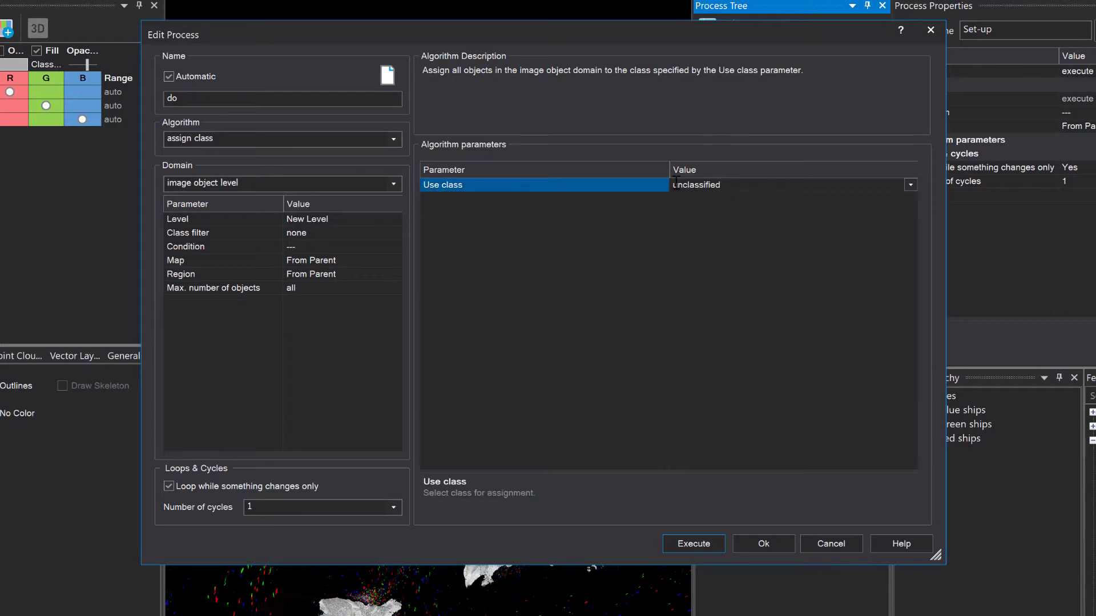
{"action": "left_click", "coordinate": [545, 319]}
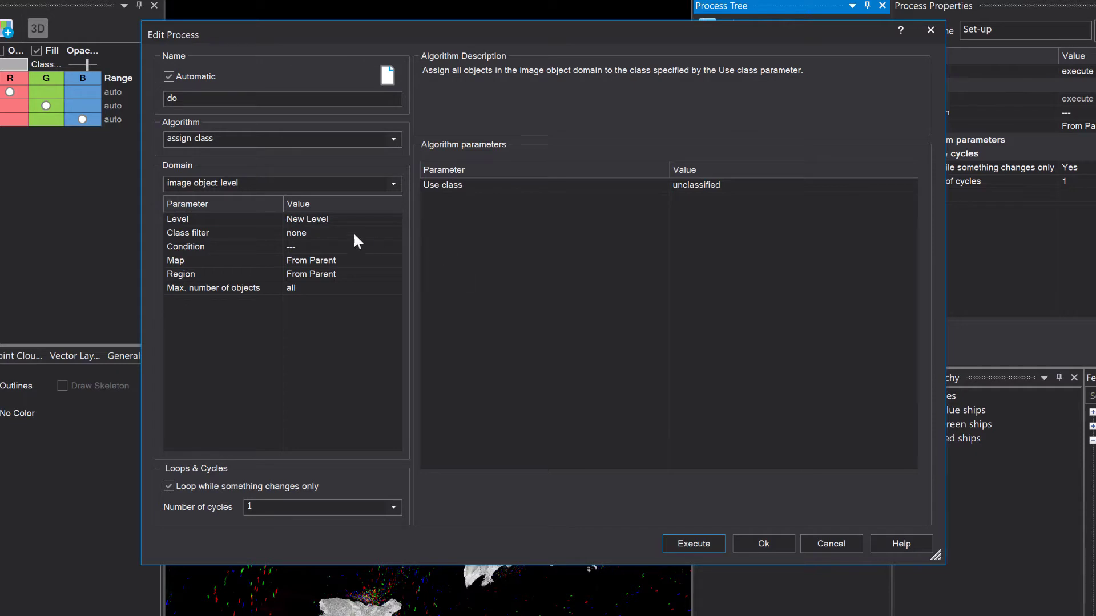
- Start a domain condition and set Value 1 to come From Feature
{"action": "left_click", "coordinate": [391, 249]}
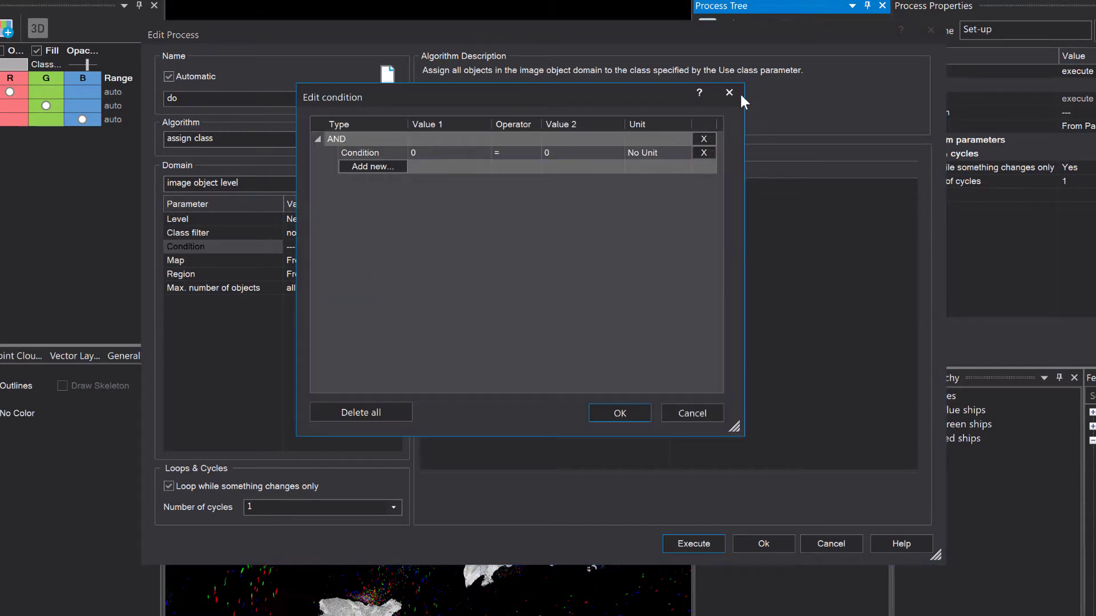
{"action": "left_click", "coordinate": [730, 93]}
{"action": "left_click", "coordinate": [398, 252]}
{"action": "left_click", "coordinate": [482, 153]}
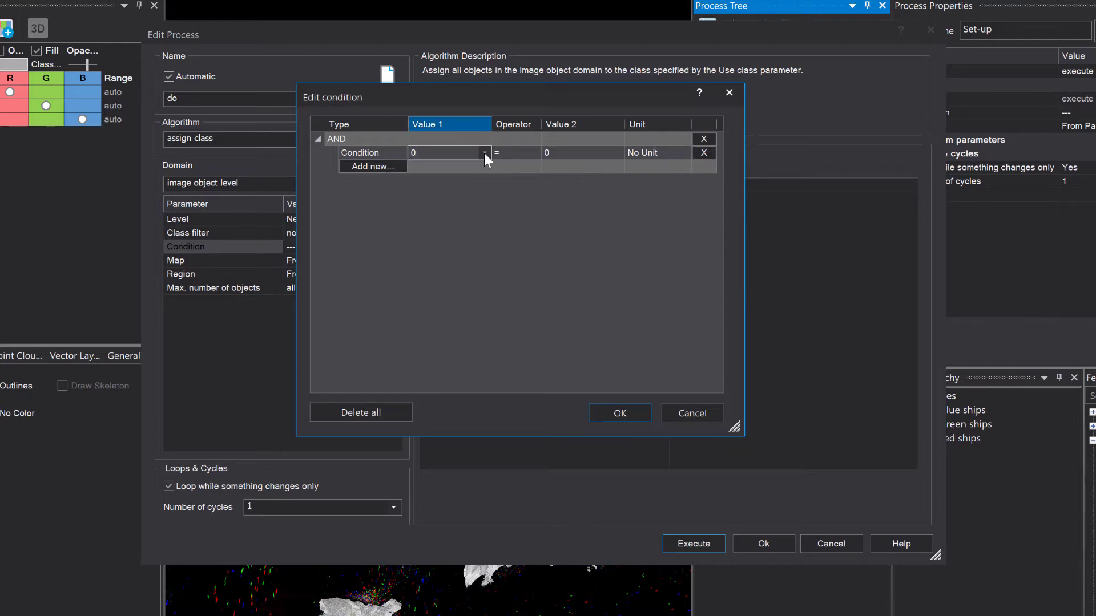
{"action": "left_click", "coordinate": [484, 153]}
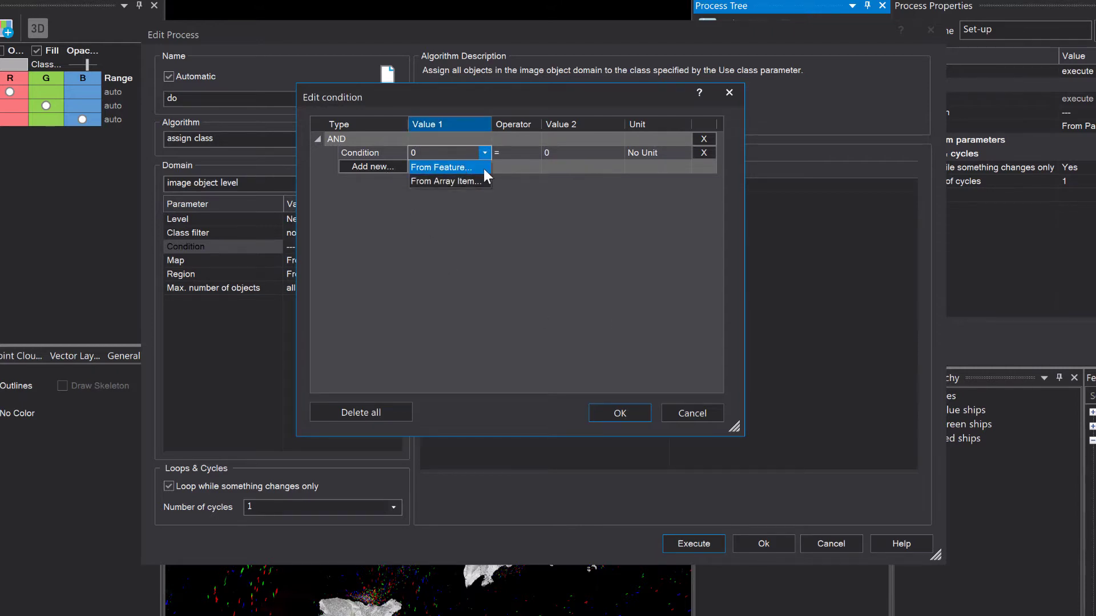
{"action": "left_click", "coordinate": [479, 170]}
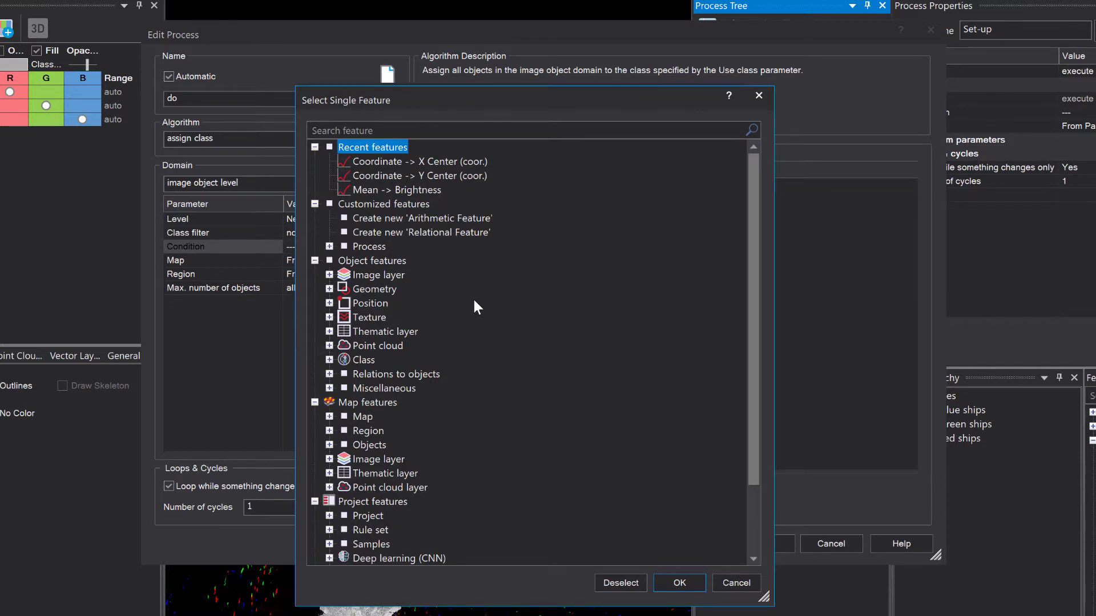
- Expand Object features to Image layer > Pixel-based > Ratio, abandoning a single-layer Ratio attempt
{"action": "left_click", "coordinate": [329, 275]}
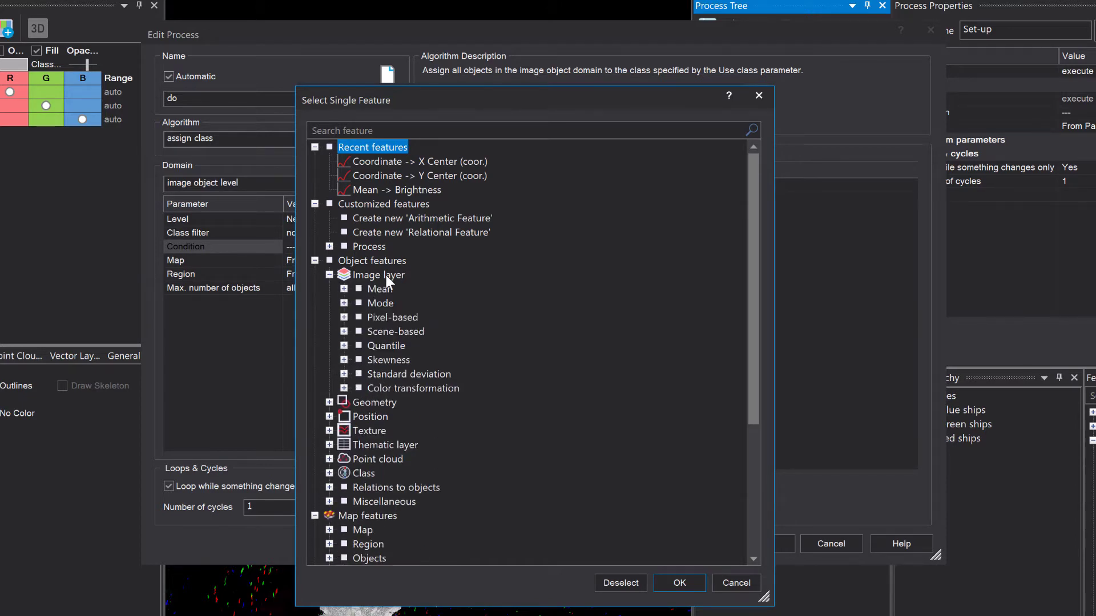
{"action": "left_click", "coordinate": [344, 318]}
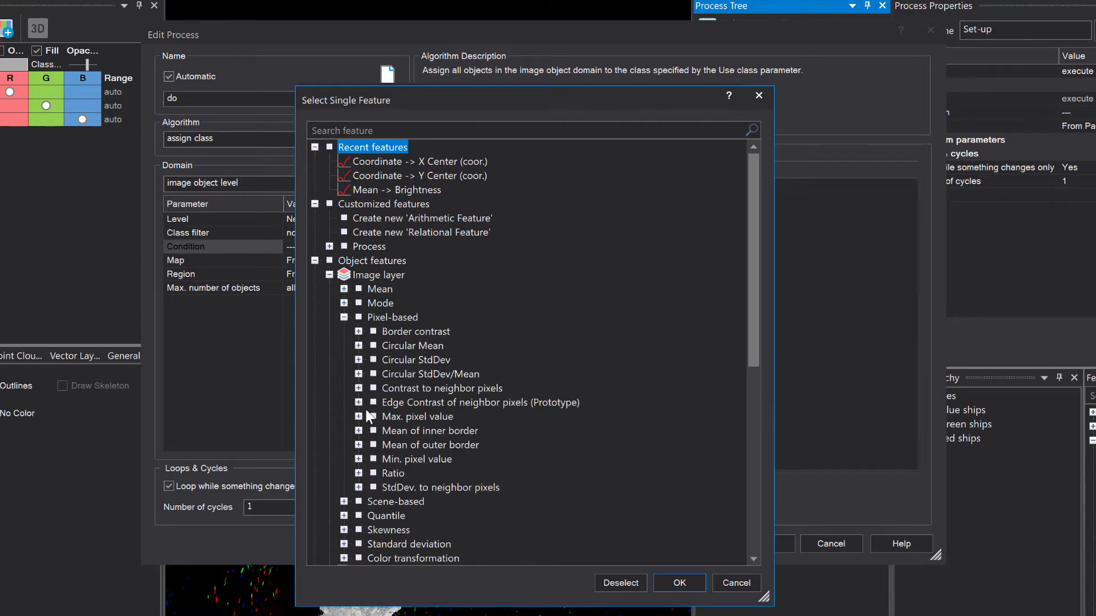
{"action": "left_click", "coordinate": [359, 473]}
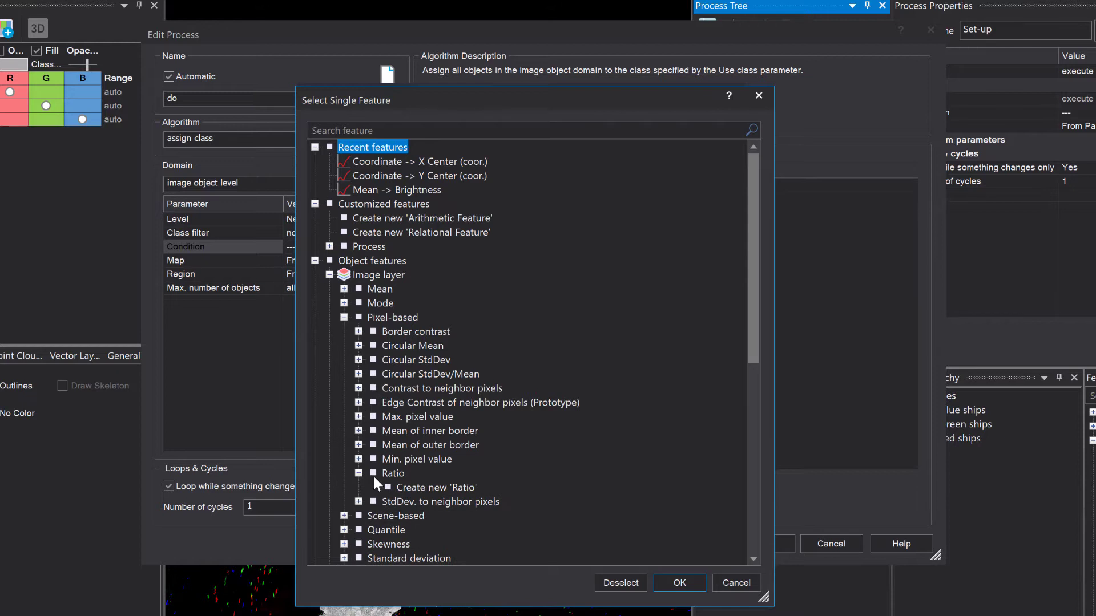
{"action": "left_click", "coordinate": [429, 488]}
{"action": "double_click", "coordinate": [445, 488]}
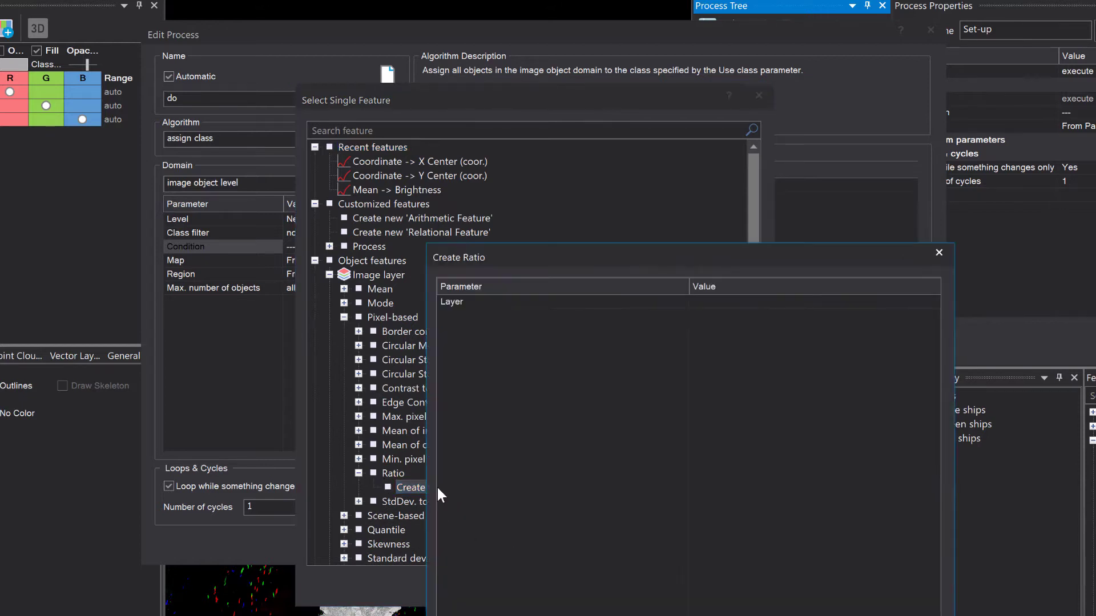
{"action": "left_click", "coordinate": [935, 304]}
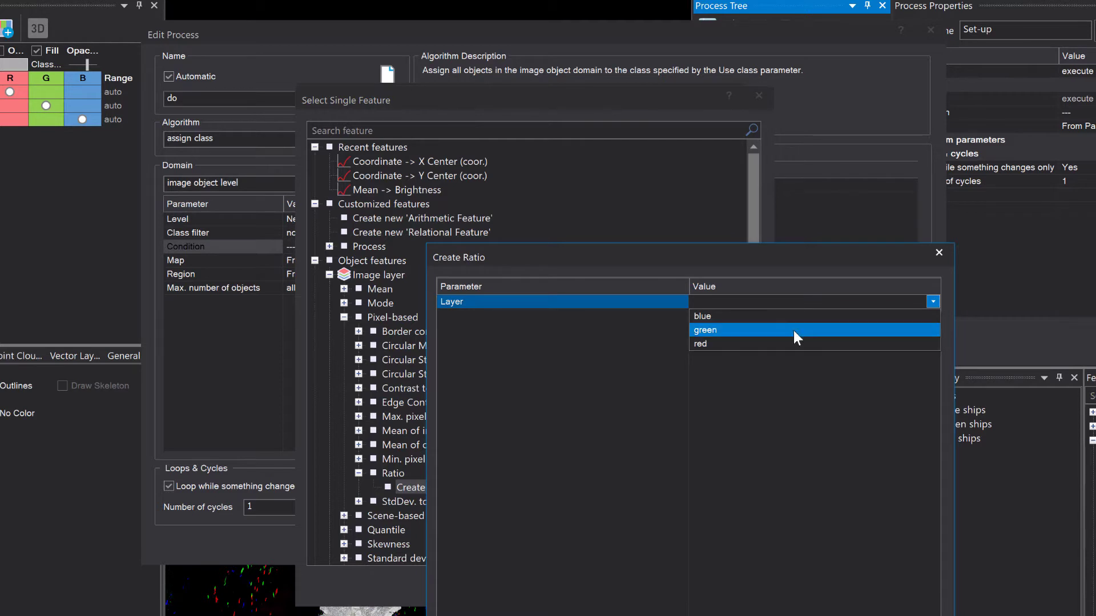
{"action": "key", "text": "Escape"}
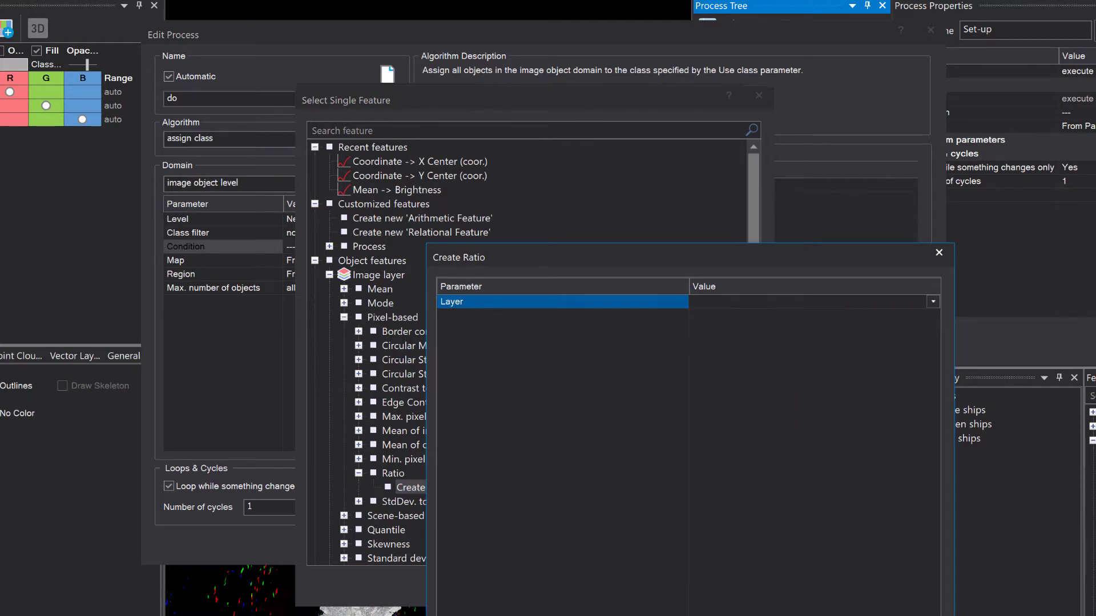
{"action": "key", "text": "Escape"}
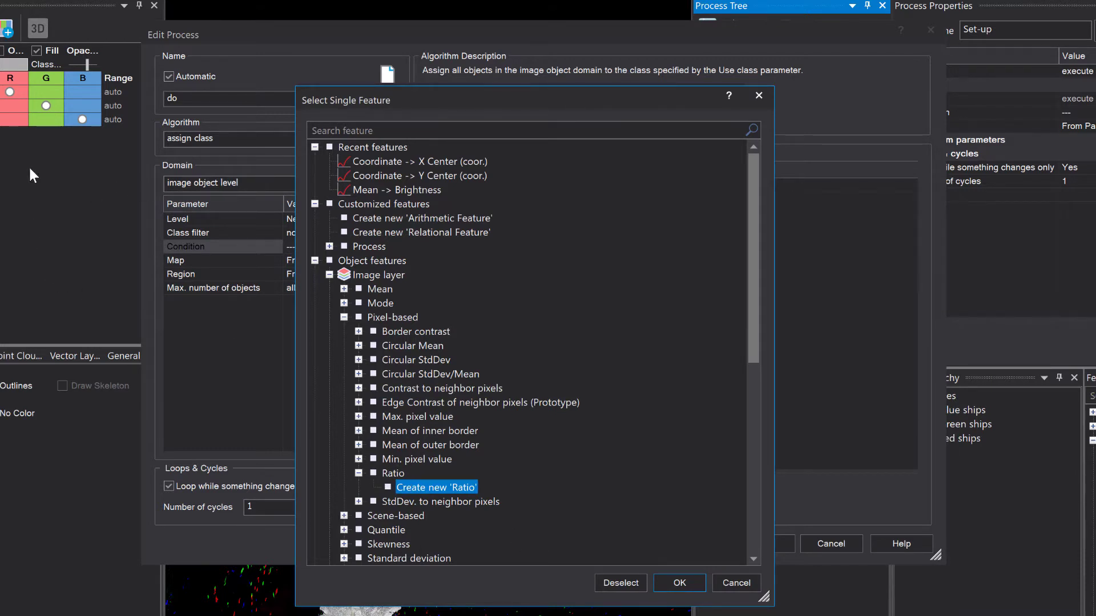
- Create Ratio features for all layers and use Ratio red as the first value
{"action": "right_click", "coordinate": [413, 490]}
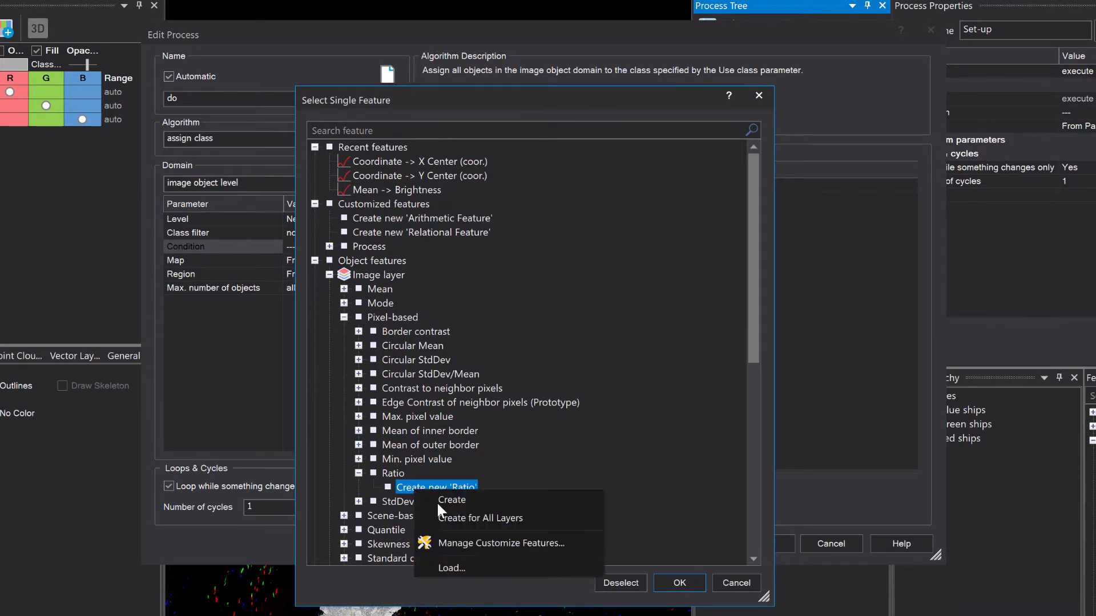
{"action": "left_click", "coordinate": [516, 522]}
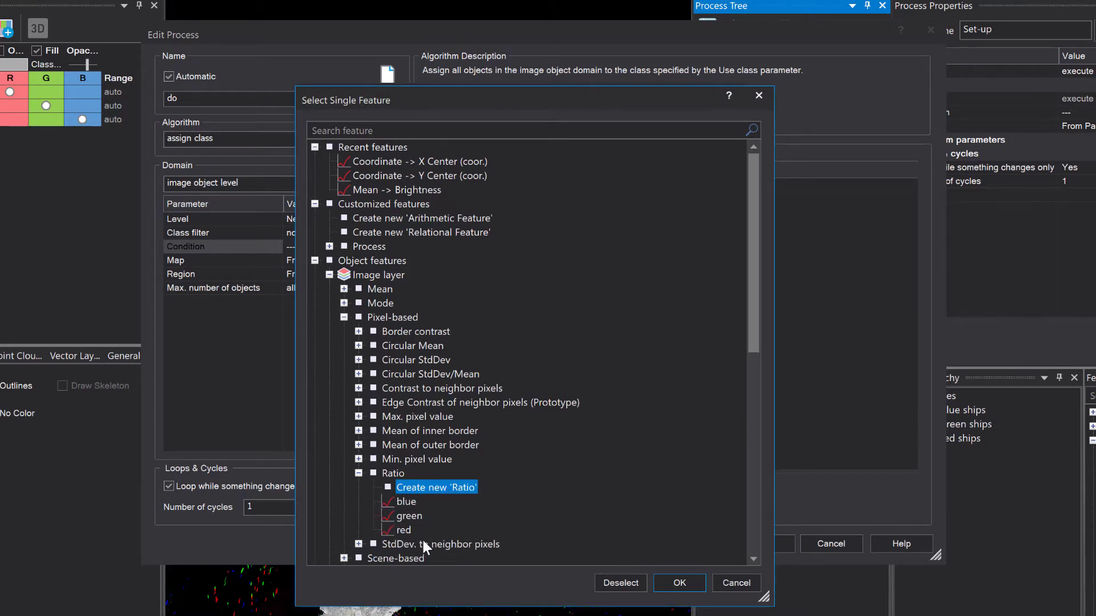
{"action": "left_click", "coordinate": [405, 529]}
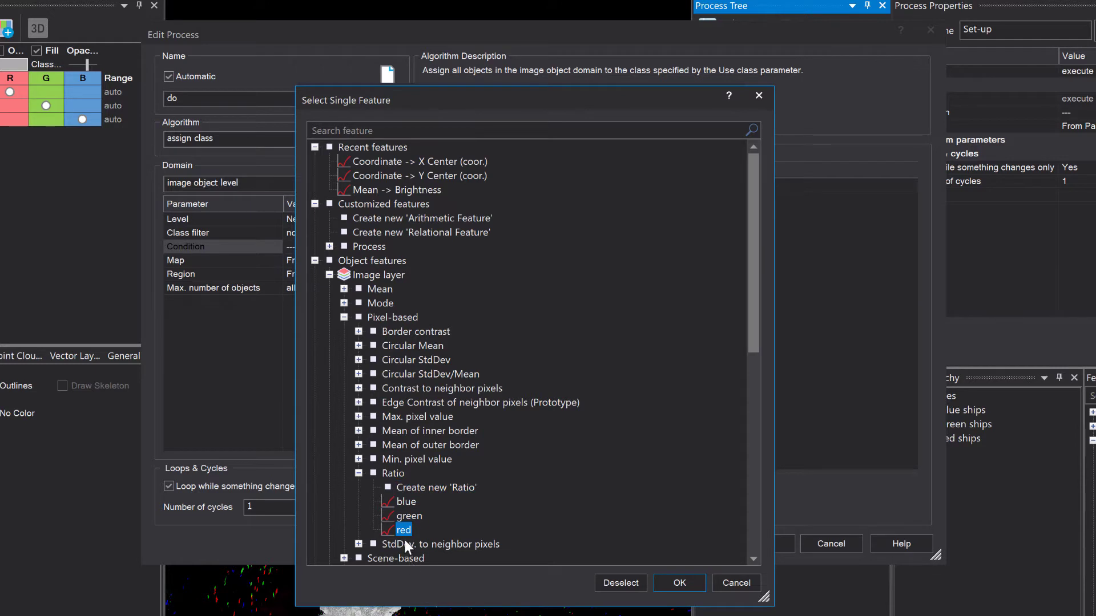
{"action": "left_click", "coordinate": [679, 583]}
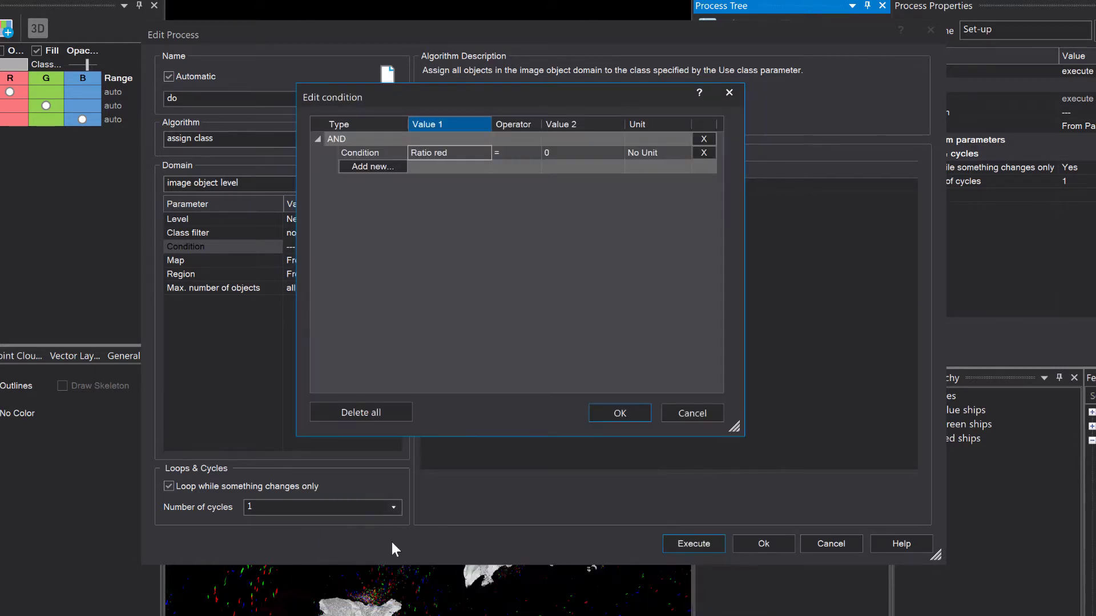
- Set the condition to Ratio red > 0 and assign matching objects to red ships
{"action": "left_click", "coordinate": [525, 153]}
{"action": "left_click", "coordinate": [534, 152]}
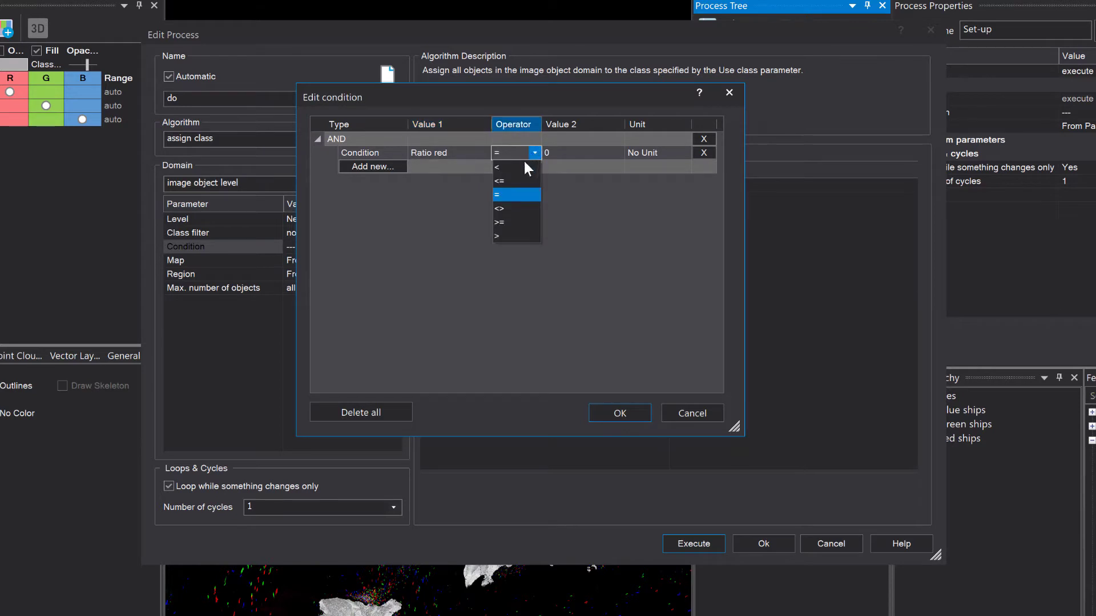
{"action": "left_click", "coordinate": [512, 236]}
{"action": "key", "text": "Tab"}
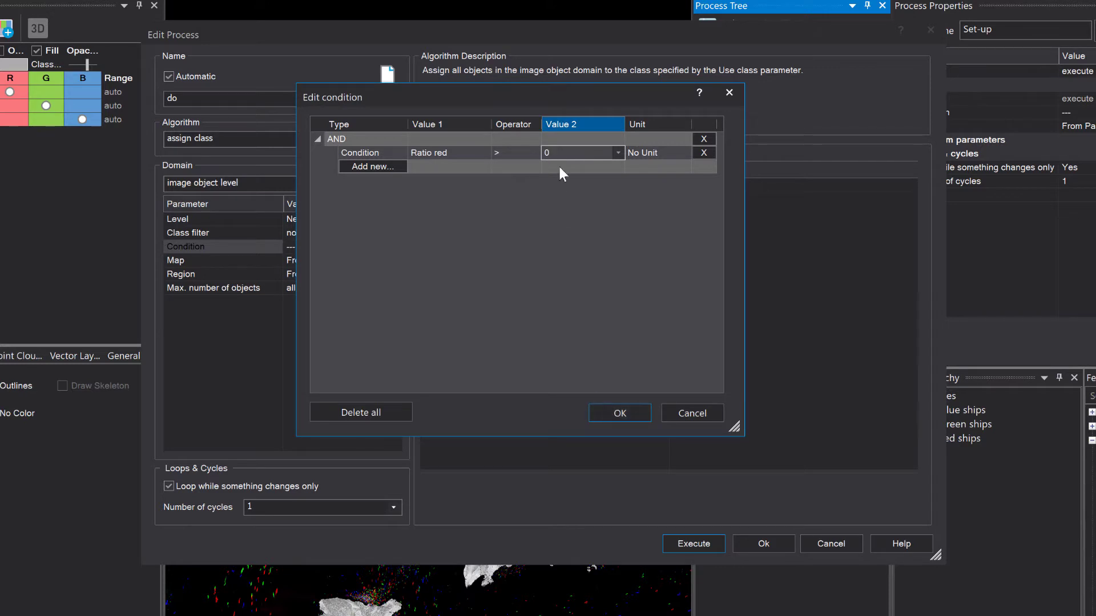
{"action": "double_click", "coordinate": [578, 154]}
{"action": "left_click", "coordinate": [619, 412]}
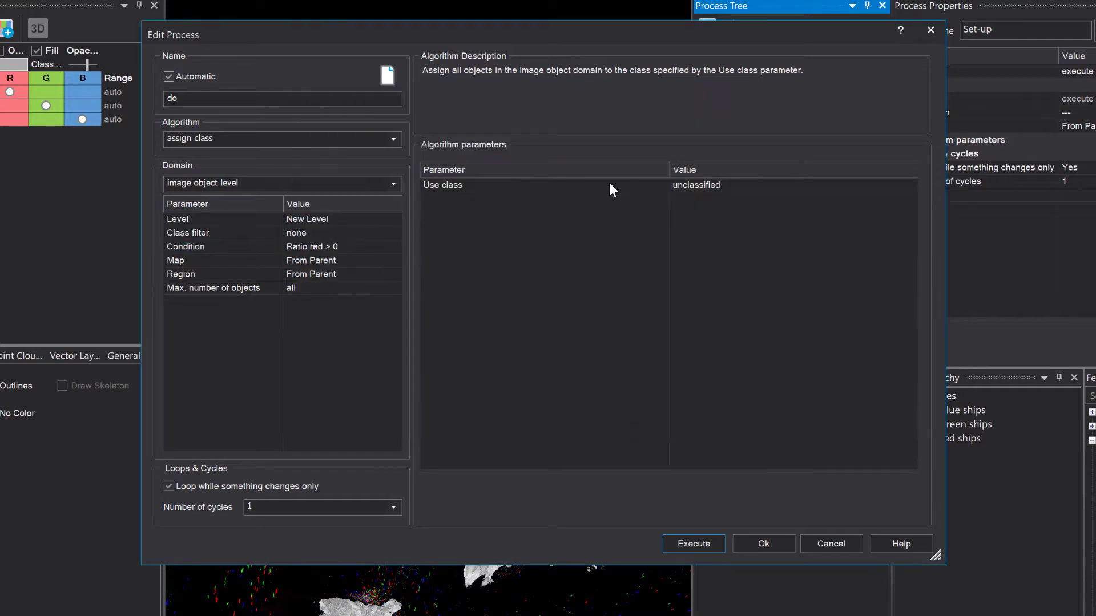
{"action": "left_click", "coordinate": [909, 187]}
{"action": "left_click", "coordinate": [739, 240]}
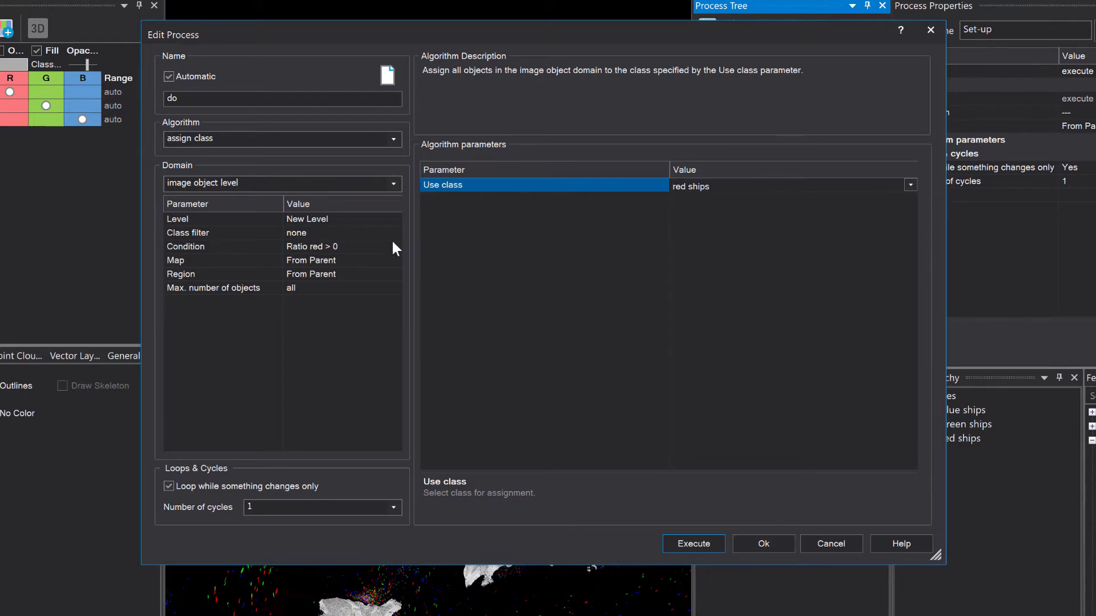
- Save the process, select a ship object and turn on object outlines
{"action": "left_click", "coordinate": [765, 544]}
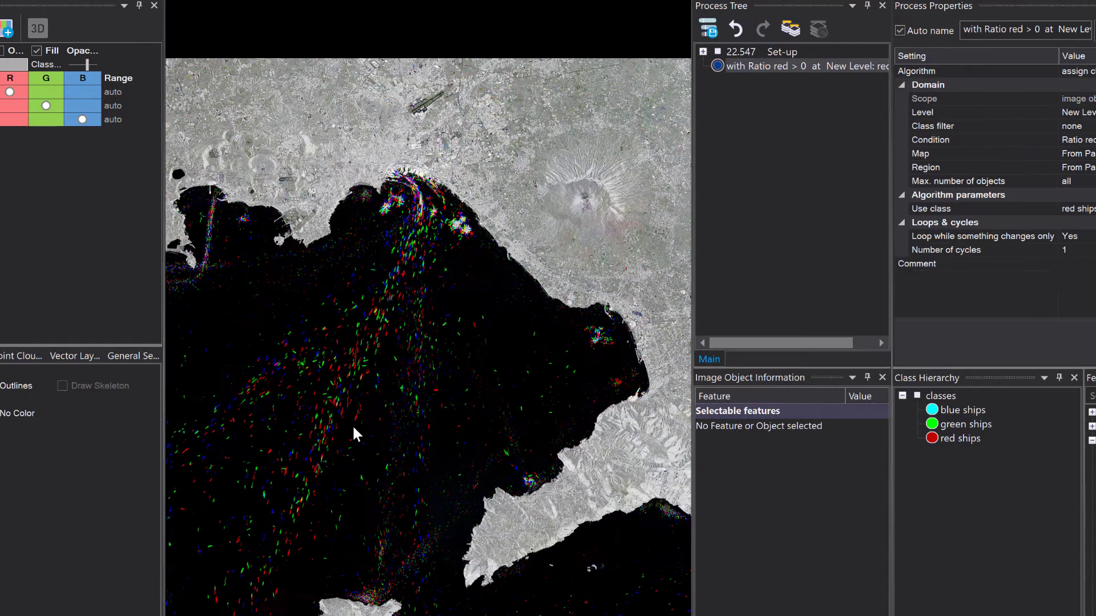
{"action": "scroll", "coordinate": [354, 434], "scroll_direction": "up", "scroll_amount": 5}
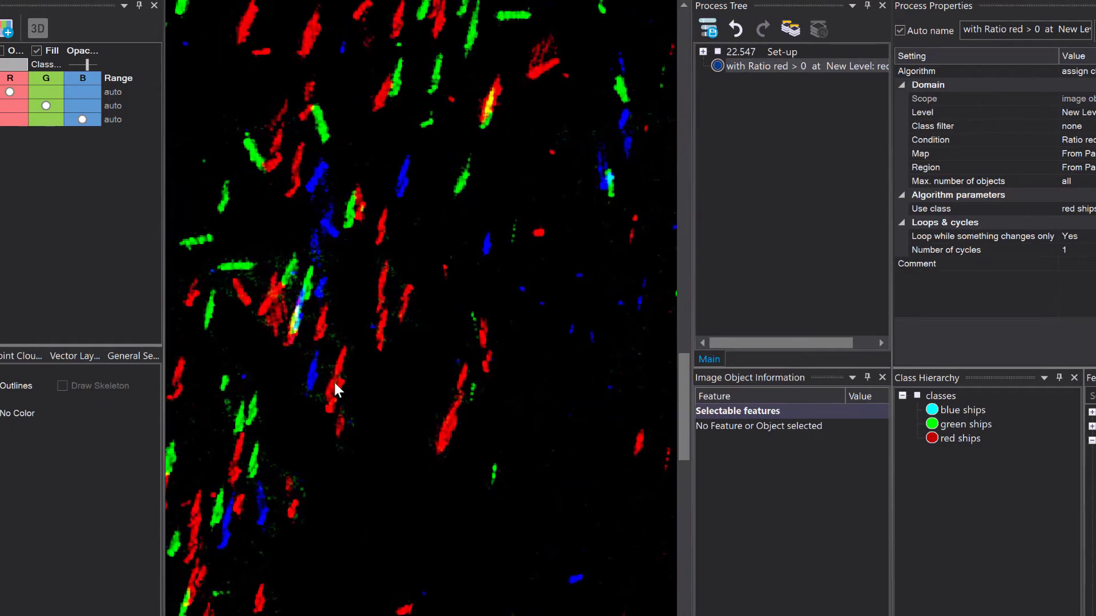
{"action": "left_click", "coordinate": [337, 390]}
{"action": "left_click", "coordinate": [7, 29]}
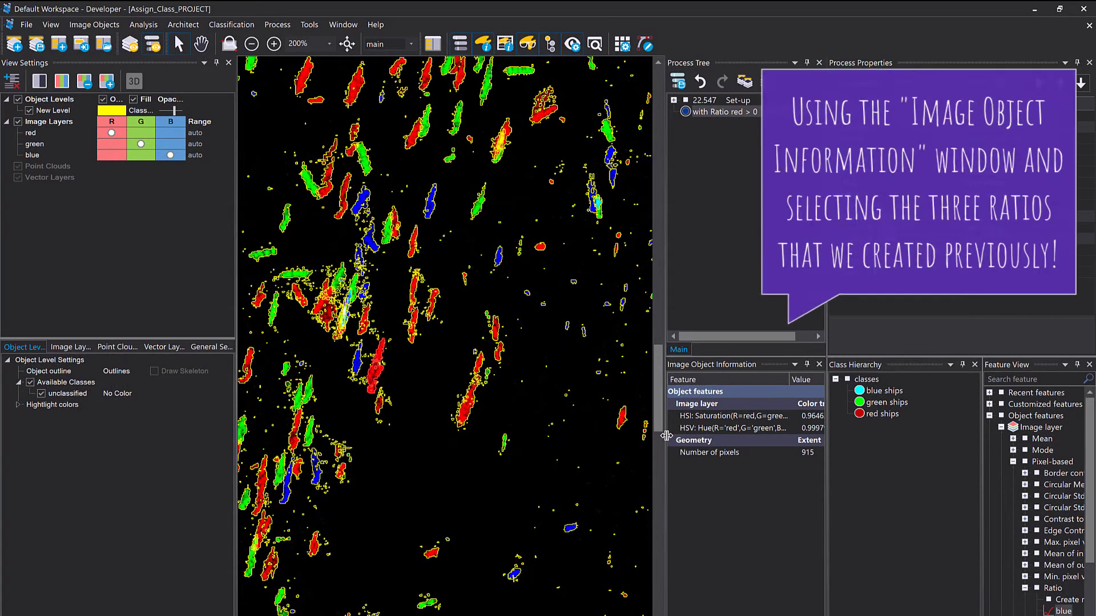
- Display the blue, green and red Ratio features in Image Object Information
{"action": "right_click", "coordinate": [703, 488]}
{"action": "left_click", "coordinate": [742, 508]}
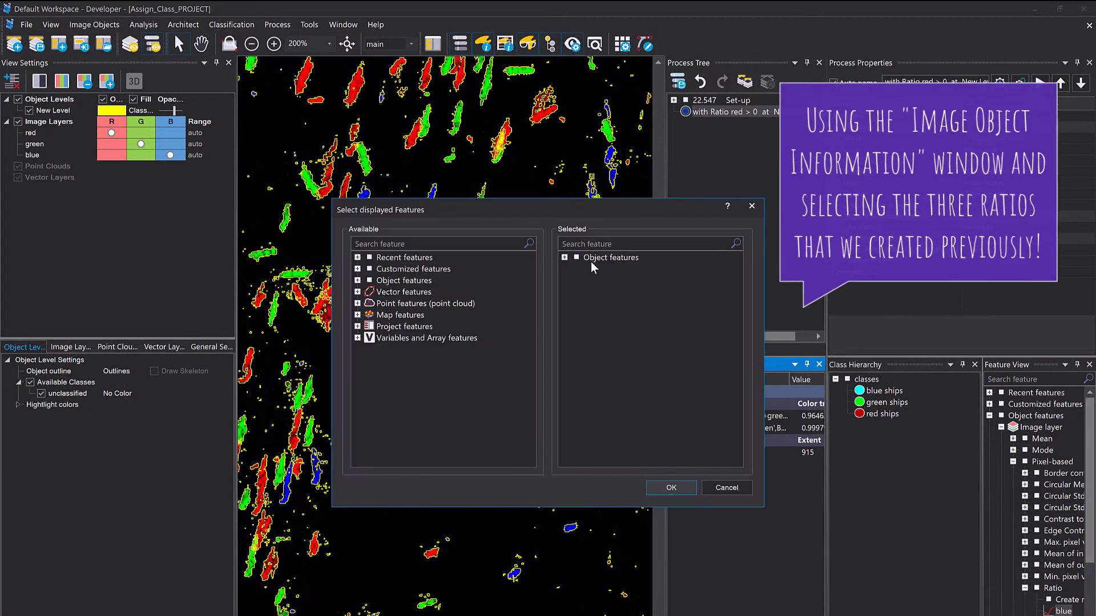
{"action": "double_click", "coordinate": [590, 261]}
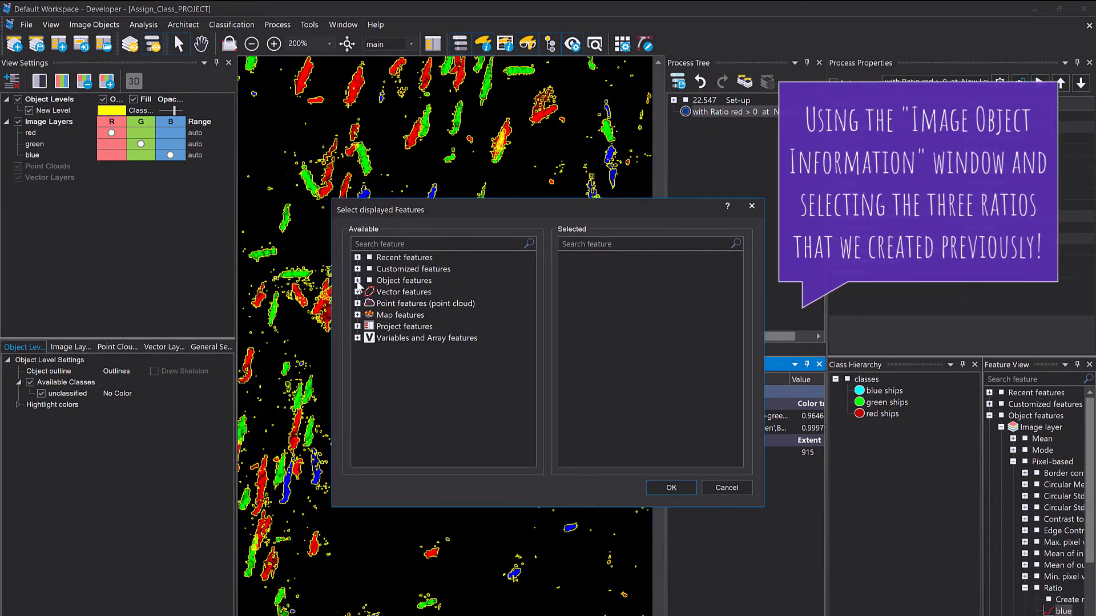
{"action": "left_click", "coordinate": [397, 244]}
{"action": "type", "text": "ratio"}
{"action": "left_click", "coordinate": [425, 353]}
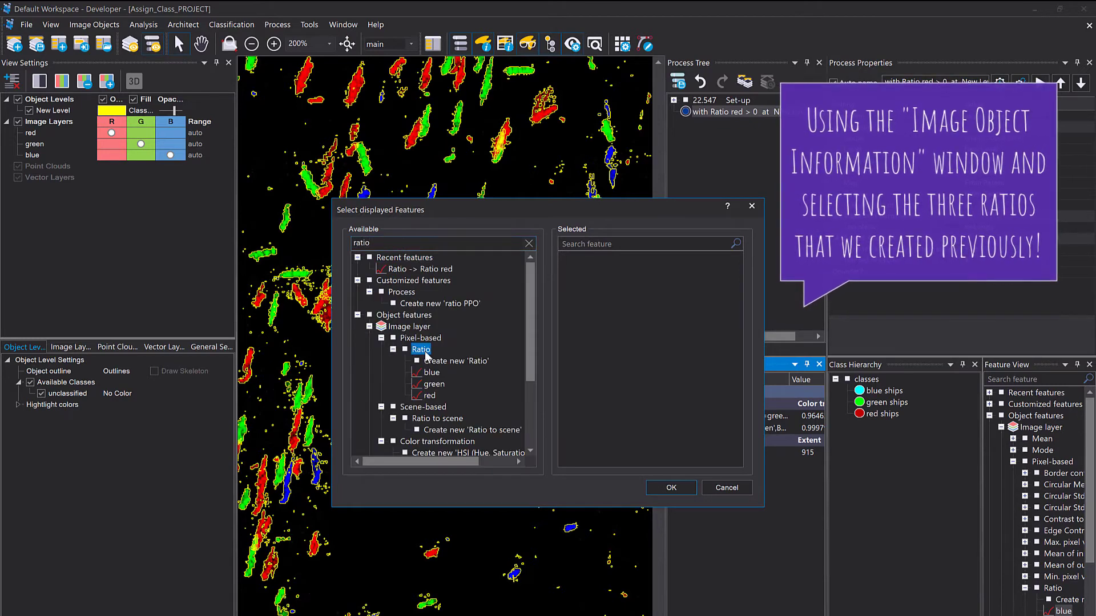
{"action": "double_click", "coordinate": [422, 350]}
{"action": "left_click", "coordinate": [671, 488]}
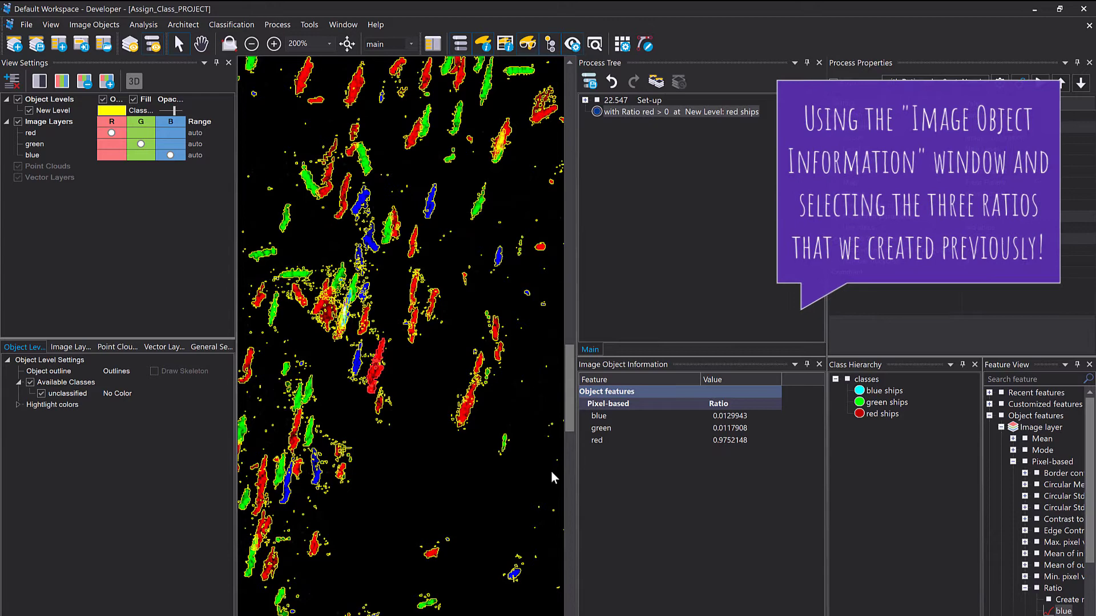
- Read the Ratio values of a red ship, the blue ship and background sea objects
{"action": "left_click", "coordinate": [355, 378]}
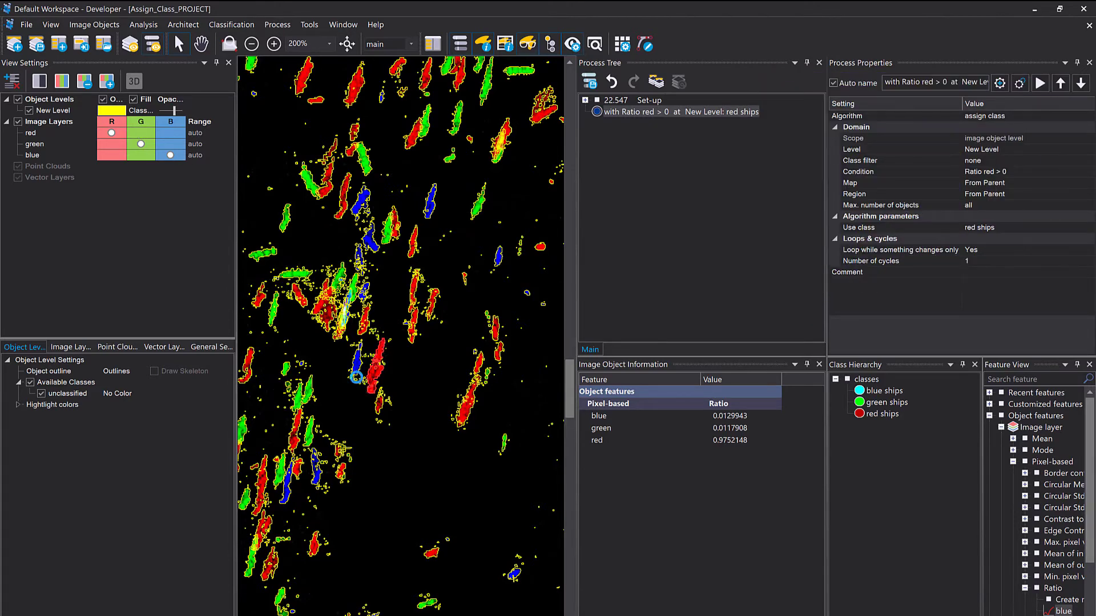
{"action": "scroll", "coordinate": [369, 366], "scroll_direction": "up", "scroll_amount": 3}
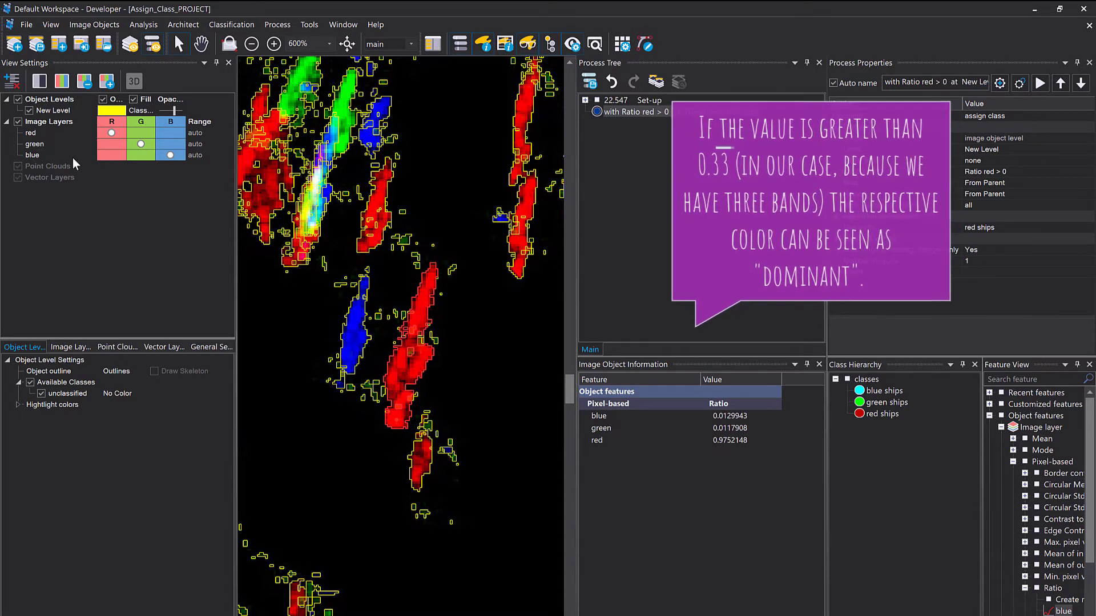
{"action": "left_click", "coordinate": [359, 350]}
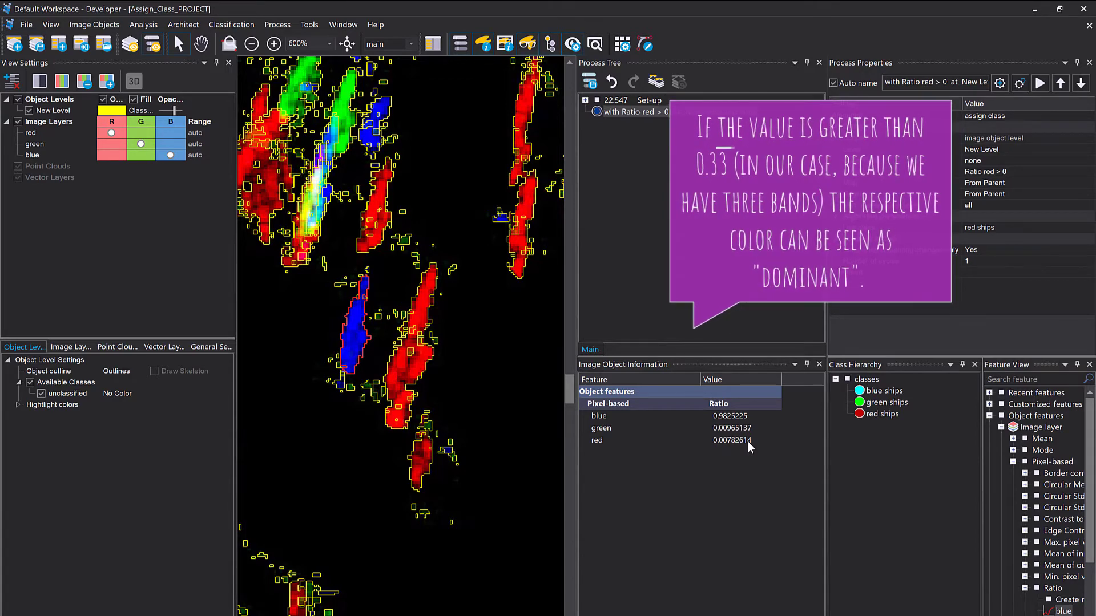
{"action": "scroll", "coordinate": [539, 399], "scroll_direction": "down", "scroll_amount": 3}
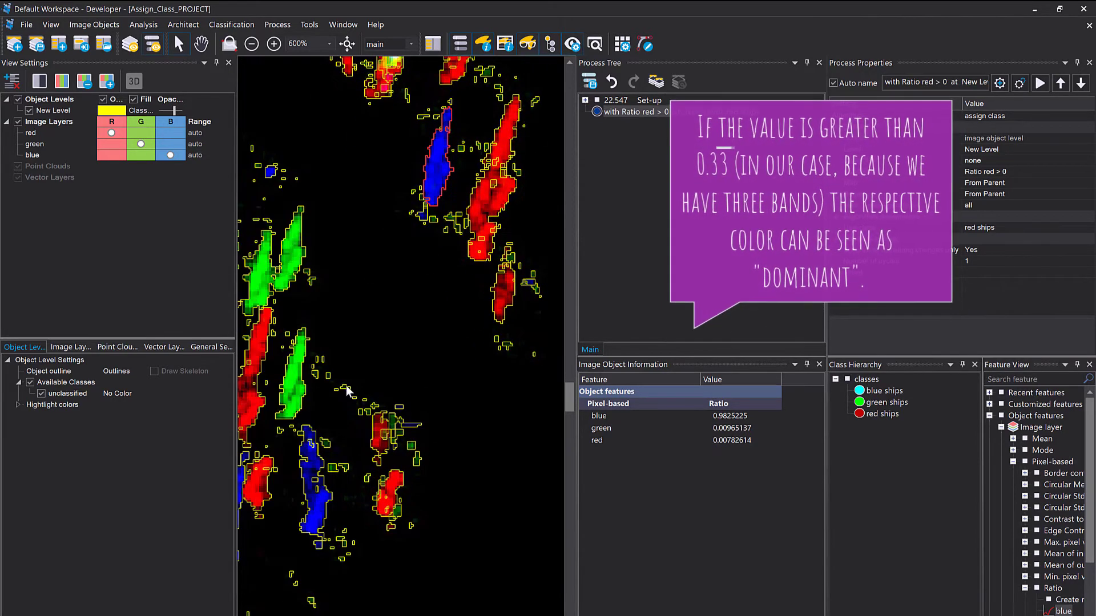
{"action": "left_click", "coordinate": [371, 337]}
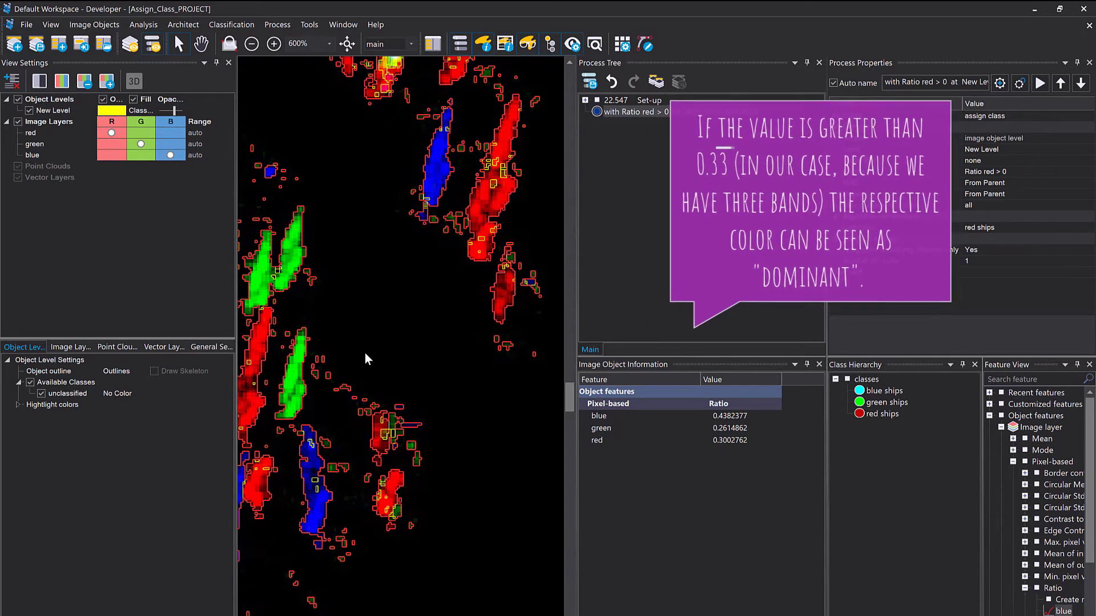
{"action": "scroll", "coordinate": [366, 353], "scroll_direction": "down", "scroll_amount": 6}
{"action": "scroll", "coordinate": [251, 351], "scroll_direction": "down", "scroll_amount": 5}
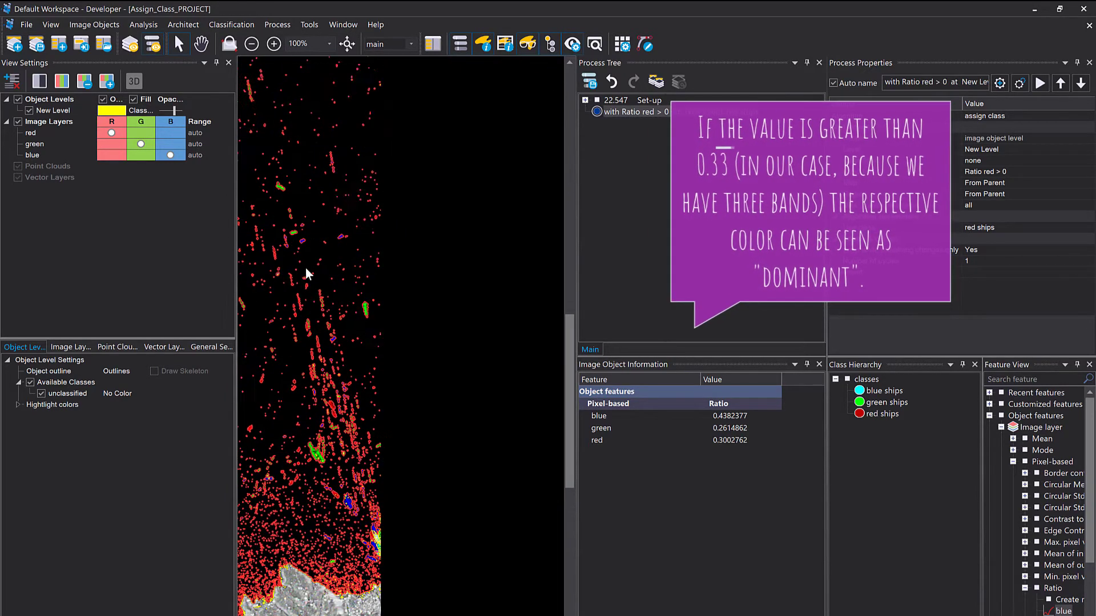
{"action": "left_click", "coordinate": [431, 559]}
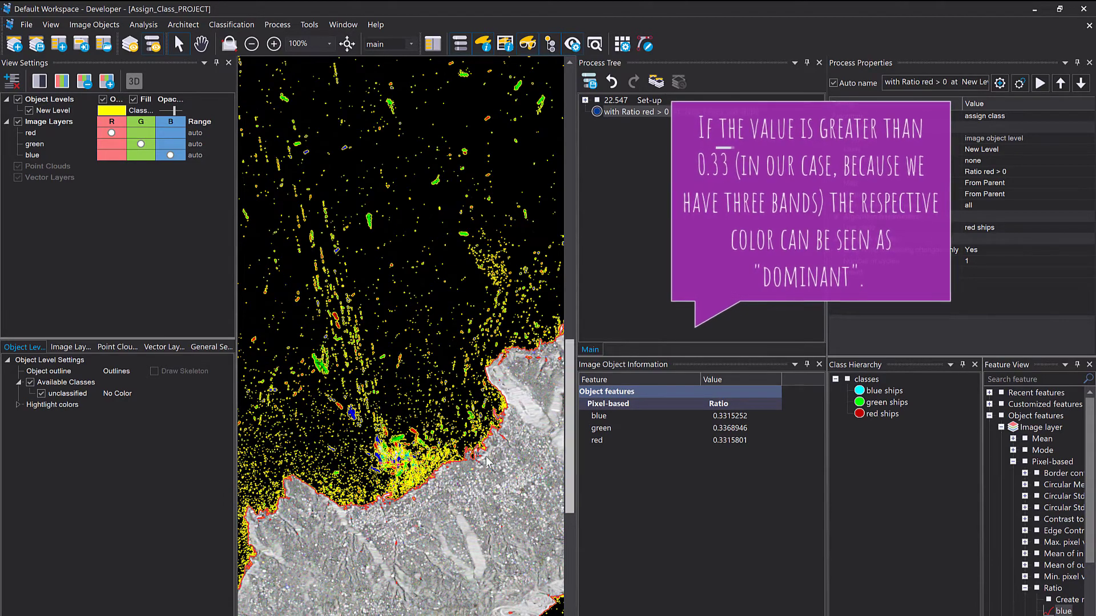
{"action": "left_click_drag", "start_coordinate": [273, 417], "coordinate": [470, 461]}
{"action": "scroll", "coordinate": [448, 406], "scroll_direction": "up", "scroll_amount": 6}
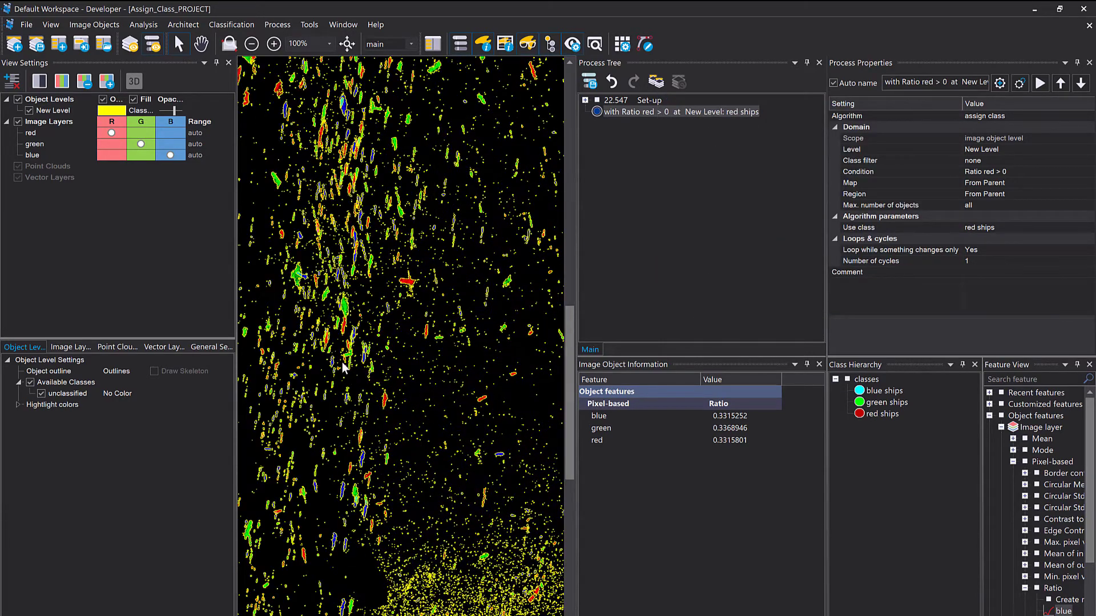
- Compare green, blue and red ship ratios, then open the 'Ratio red > 0' process for editing
{"action": "right_click", "coordinate": [369, 336]}
{"action": "left_click", "coordinate": [371, 335]}
{"action": "left_click", "coordinate": [372, 333]}
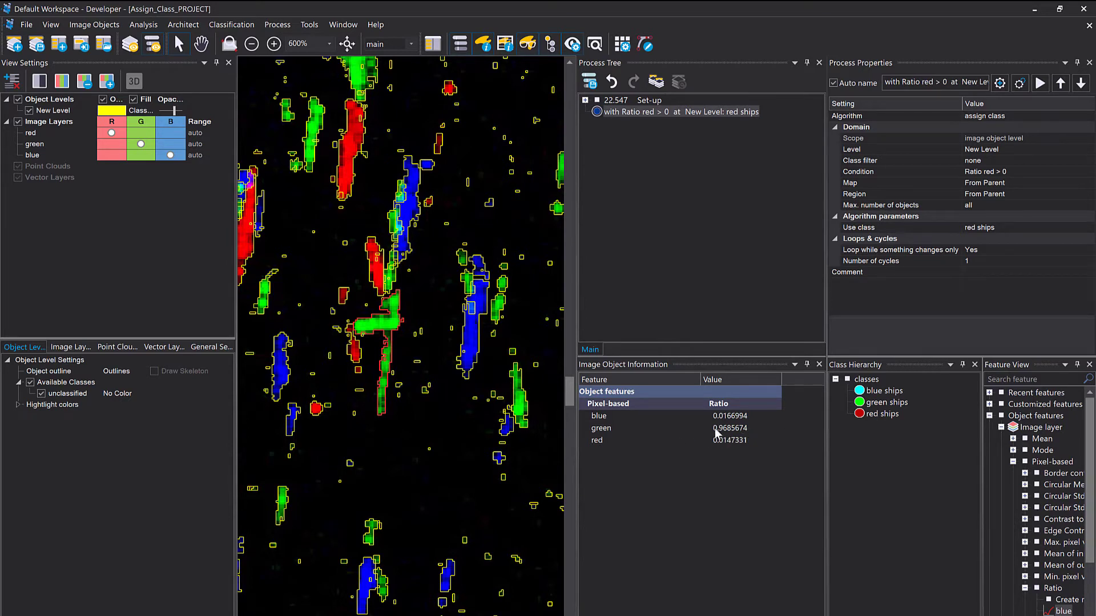
{"action": "left_click", "coordinate": [463, 324]}
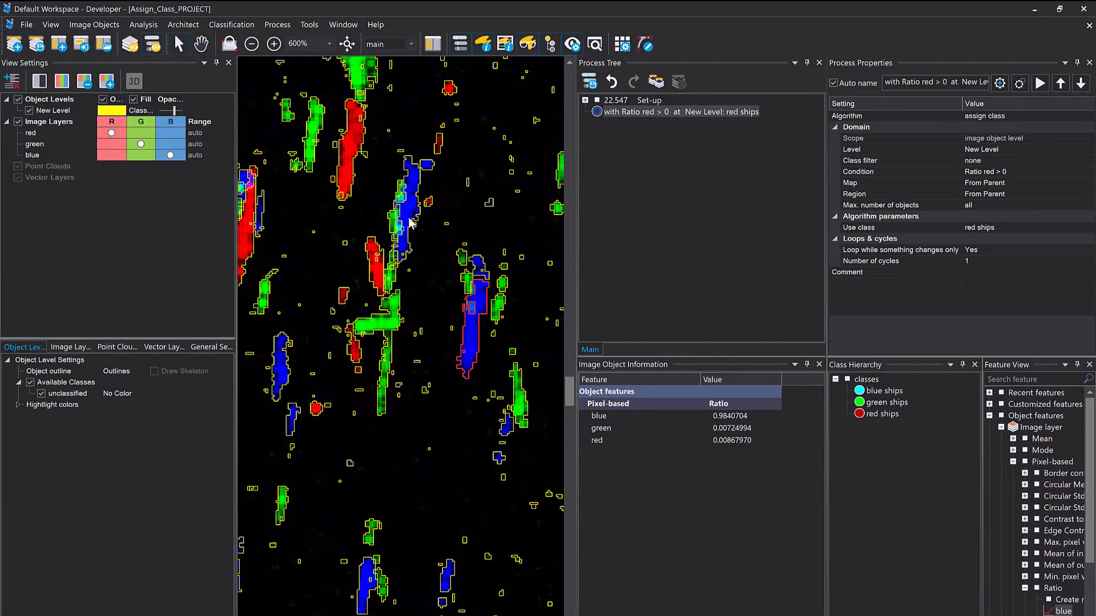
{"action": "left_click", "coordinate": [344, 175]}
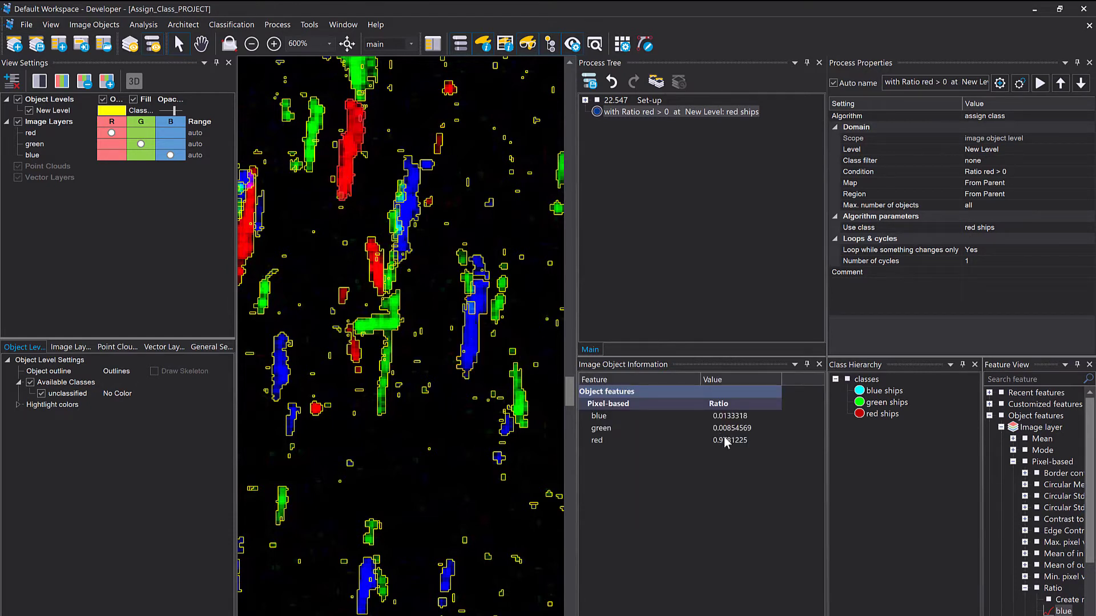
{"action": "left_click", "coordinate": [628, 112]}
{"action": "double_click", "coordinate": [628, 112]}
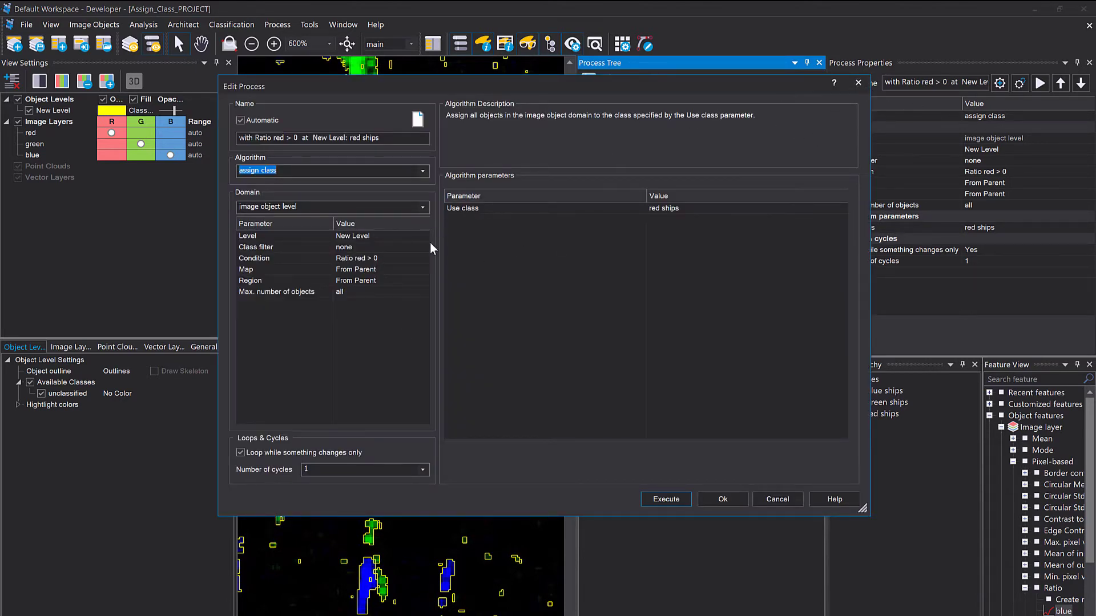
- Change the red ships condition's threshold to Ratio red > 0.9 and execute the process
{"action": "double_click", "coordinate": [425, 259]}
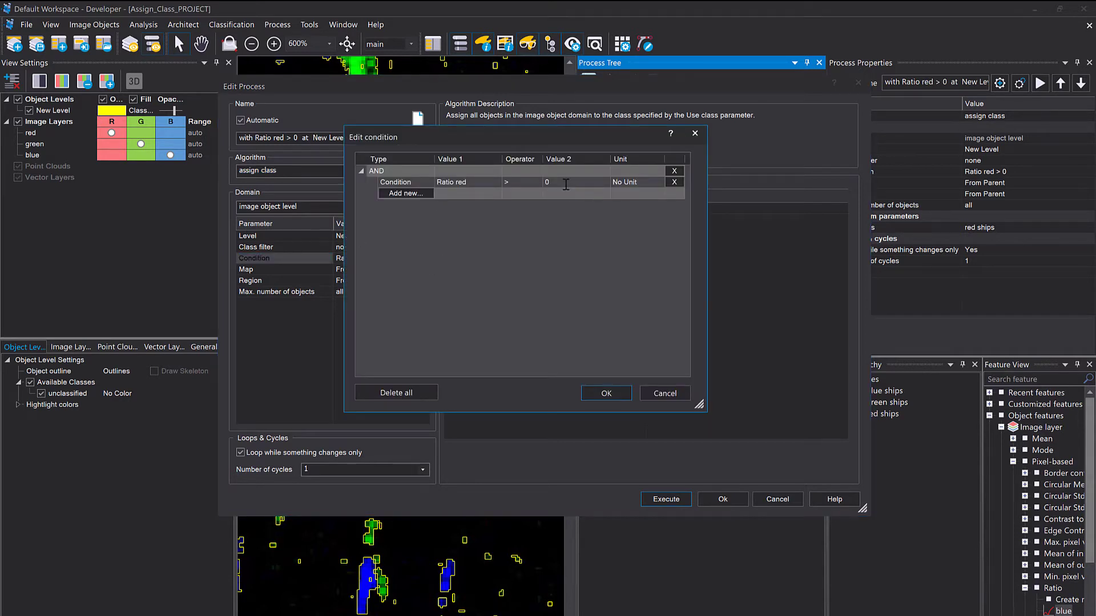
{"action": "left_click", "coordinate": [566, 184]}
{"action": "type", "text": ".9"}
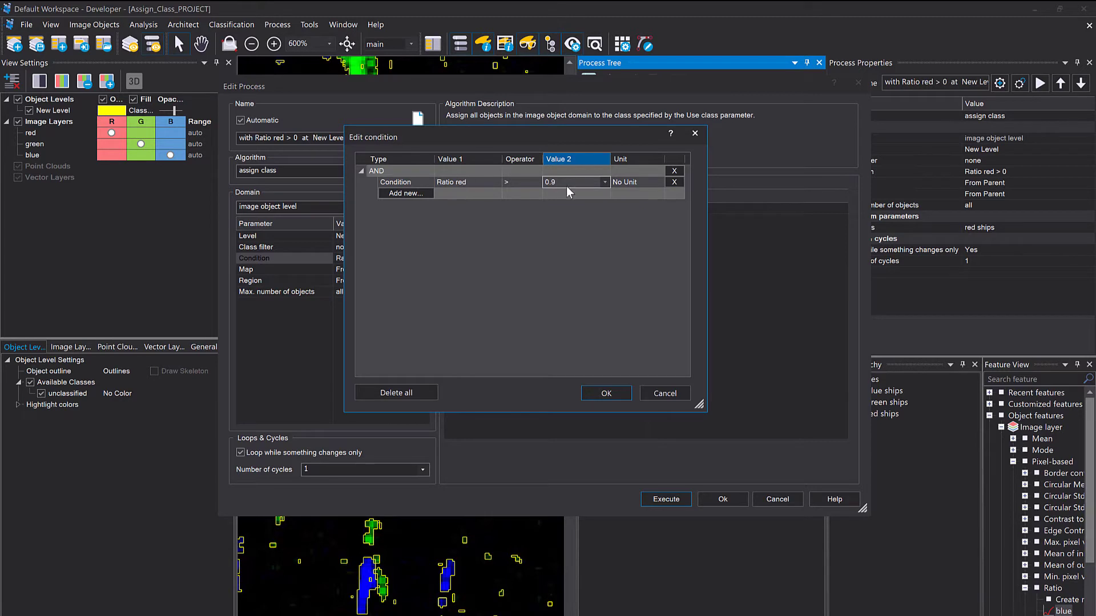
{"action": "left_click", "coordinate": [606, 393]}
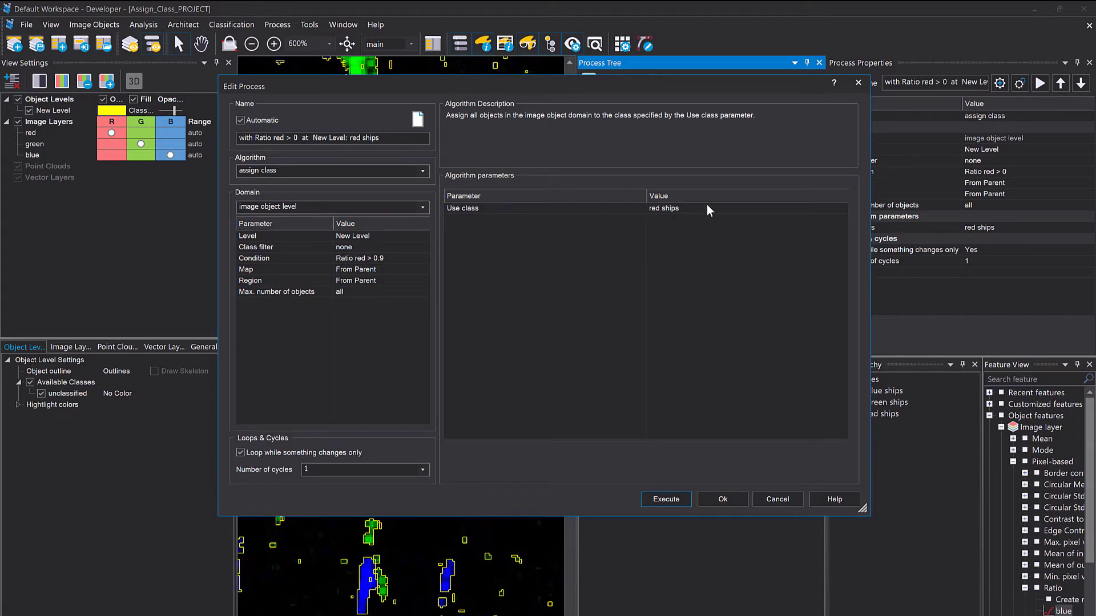
{"action": "left_click", "coordinate": [666, 499]}
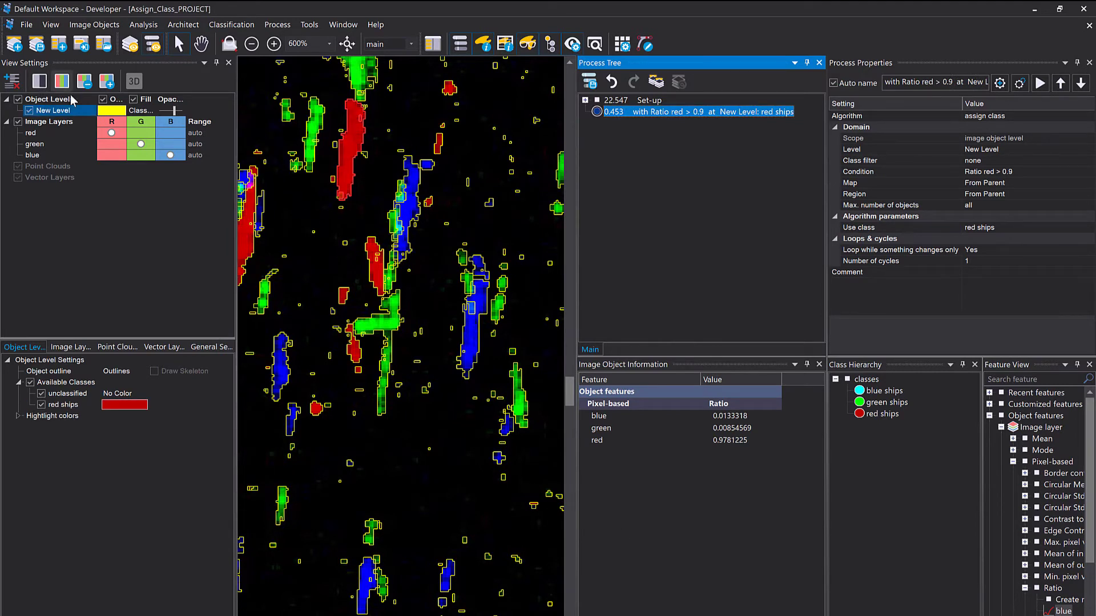
- Hide the object outlines and show the image as a grey mix of all layers
{"action": "left_click", "coordinate": [18, 100]}
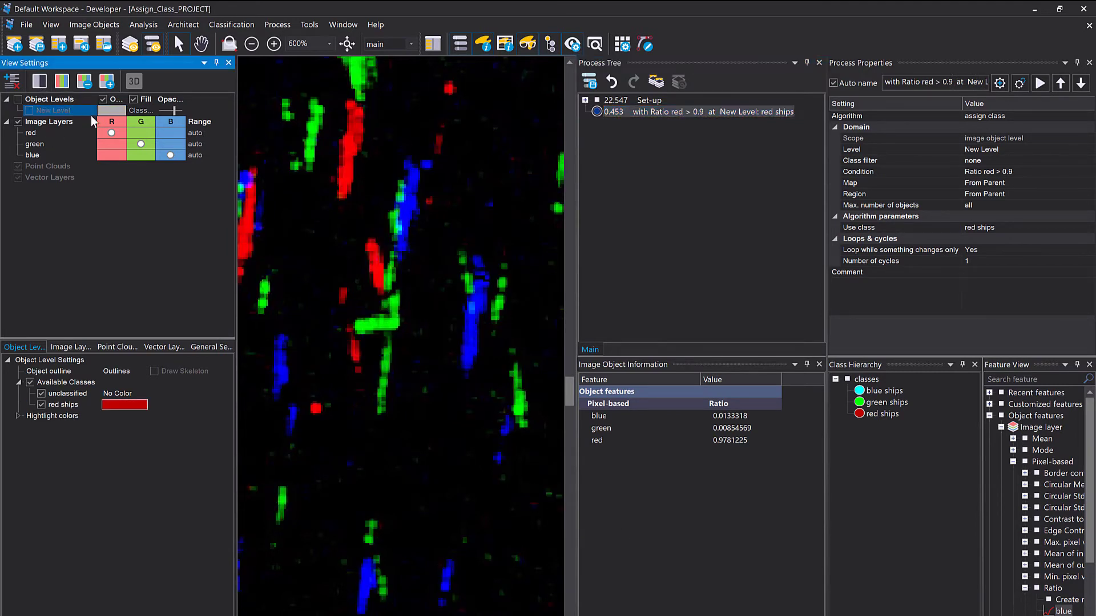
{"action": "left_click", "coordinate": [38, 81]}
{"action": "scroll", "coordinate": [374, 231], "scroll_direction": "down", "scroll_amount": 2}
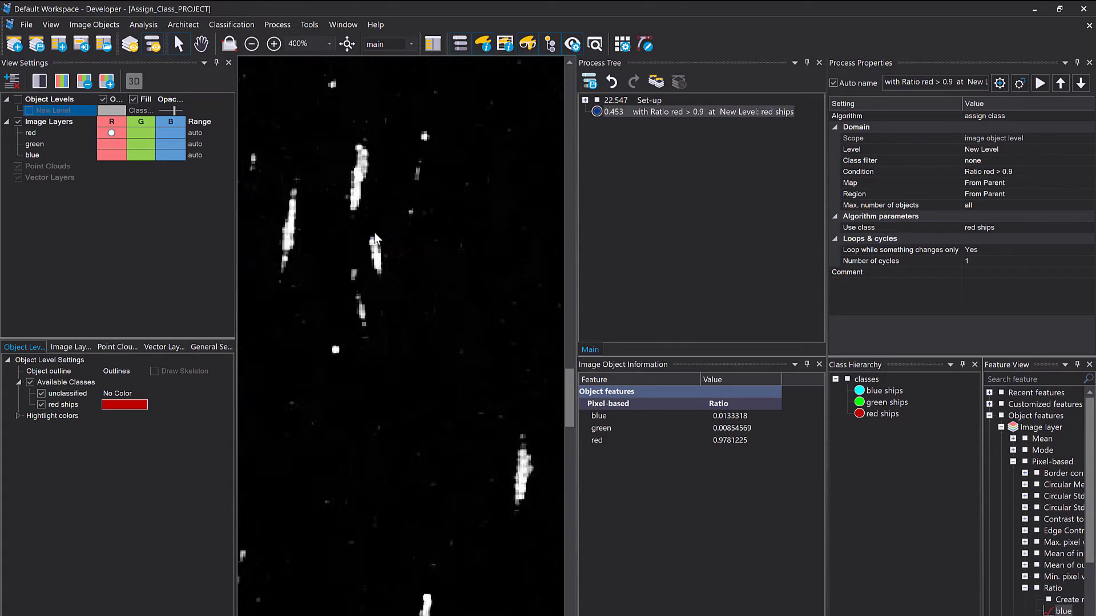
{"action": "left_click", "coordinate": [149, 131]}
{"action": "left_click", "coordinate": [163, 154]}
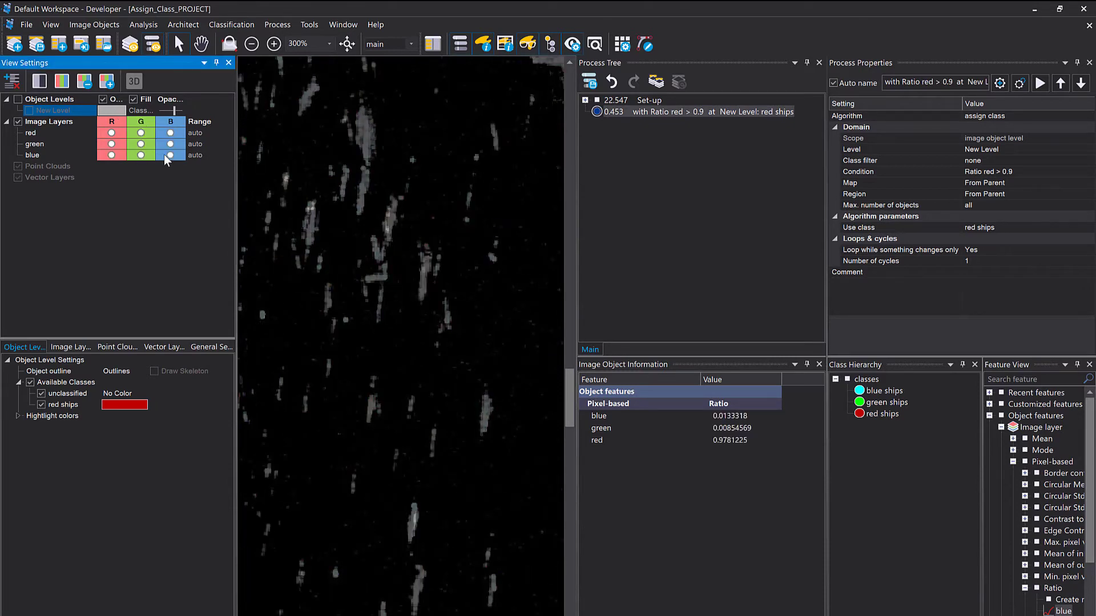
- Restore the object outlines and switch to class colours so red ships appear filled red
{"action": "left_click", "coordinate": [18, 100]}
{"action": "scroll", "coordinate": [298, 231], "scroll_direction": "up", "scroll_amount": 4}
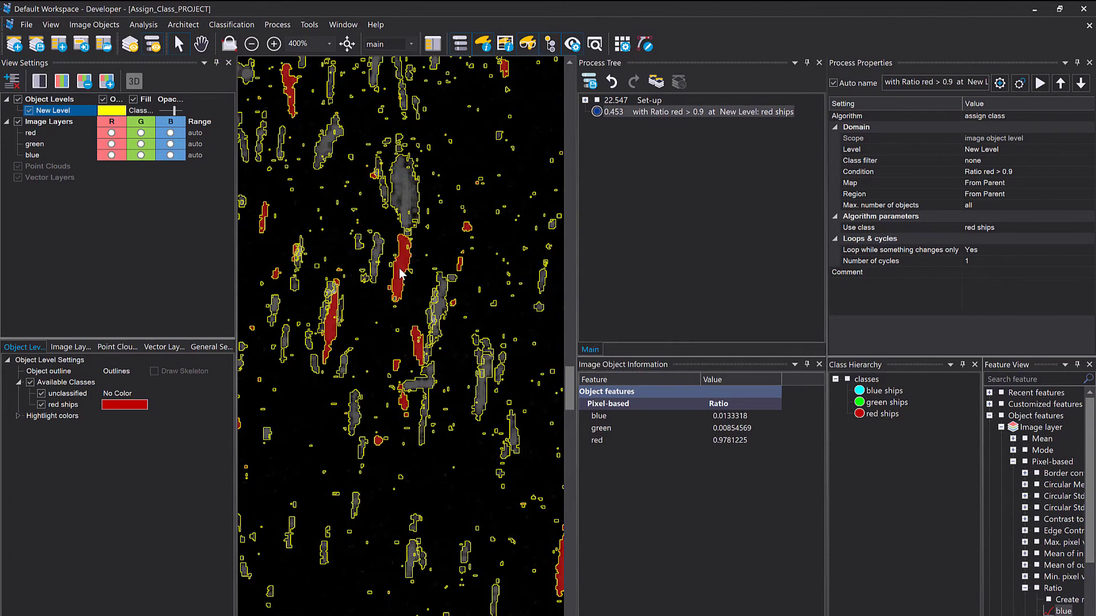
{"action": "scroll", "coordinate": [464, 323], "scroll_direction": "down", "scroll_amount": 3}
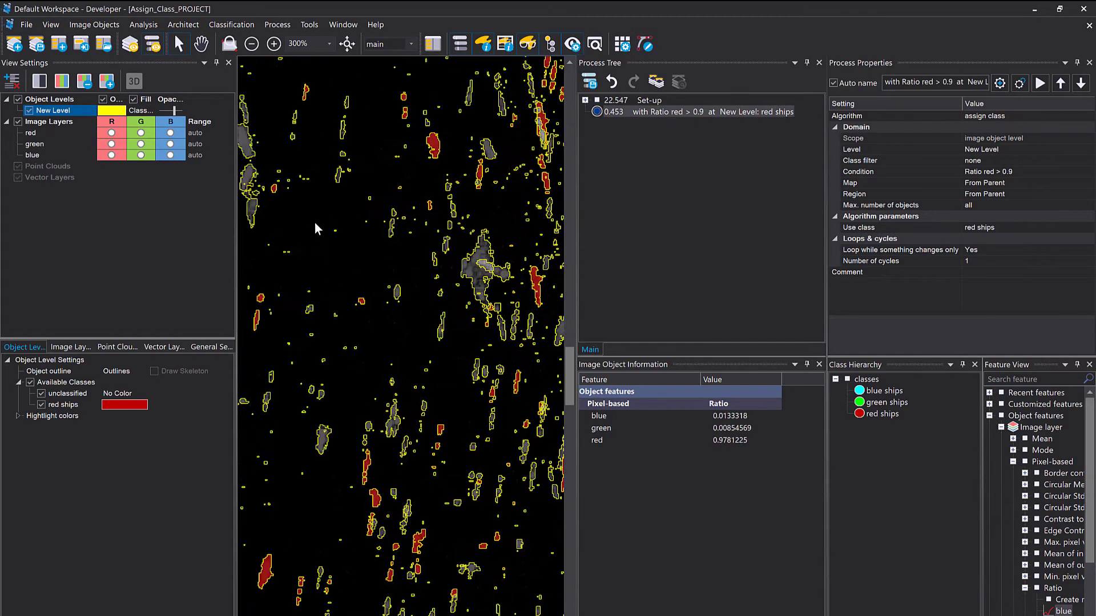
{"action": "scroll", "coordinate": [314, 222], "scroll_direction": "up", "scroll_amount": 2}
{"action": "scroll", "coordinate": [499, 370], "scroll_direction": "down", "scroll_amount": 2}
{"action": "scroll", "coordinate": [466, 273], "scroll_direction": "up", "scroll_amount": 2}
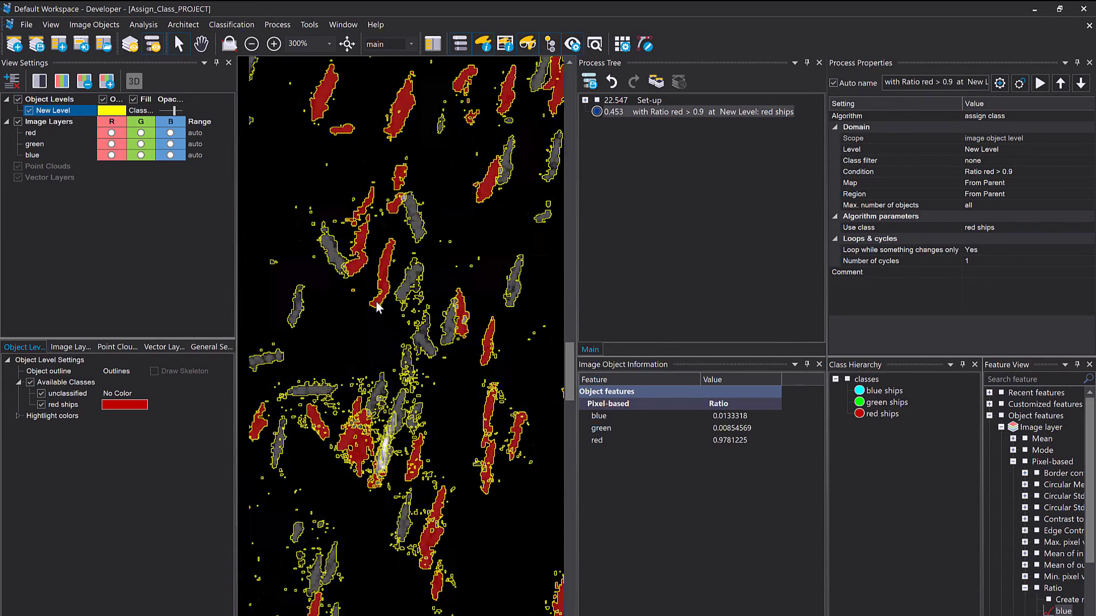
{"action": "scroll", "coordinate": [477, 344], "scroll_direction": "up", "scroll_amount": 3}
{"action": "scroll", "coordinate": [291, 190], "scroll_direction": "down", "scroll_amount": 3}
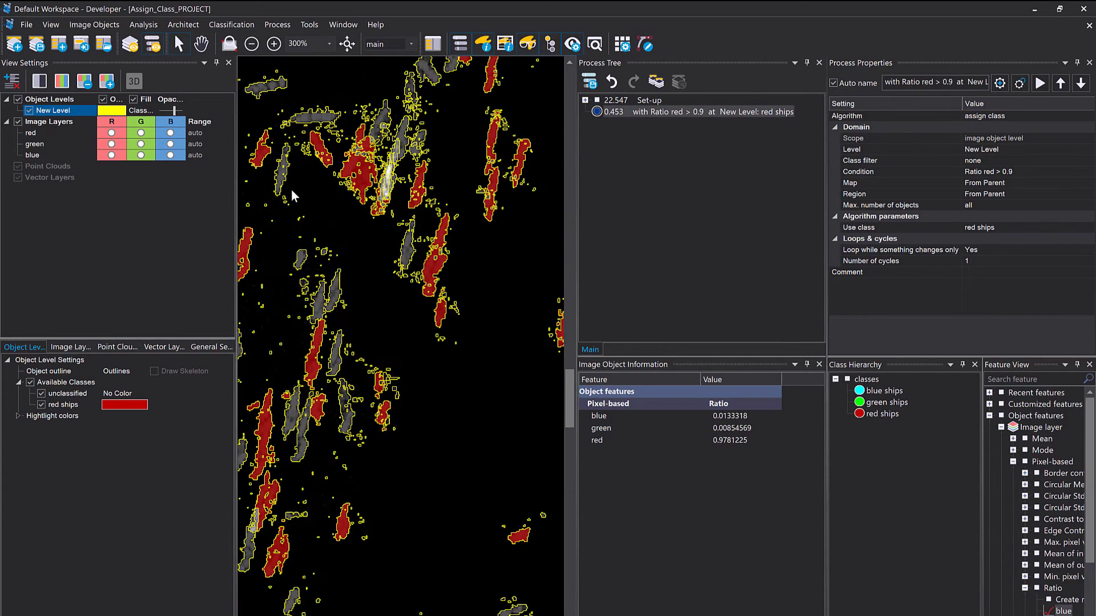
{"action": "left_click", "coordinate": [61, 81]}
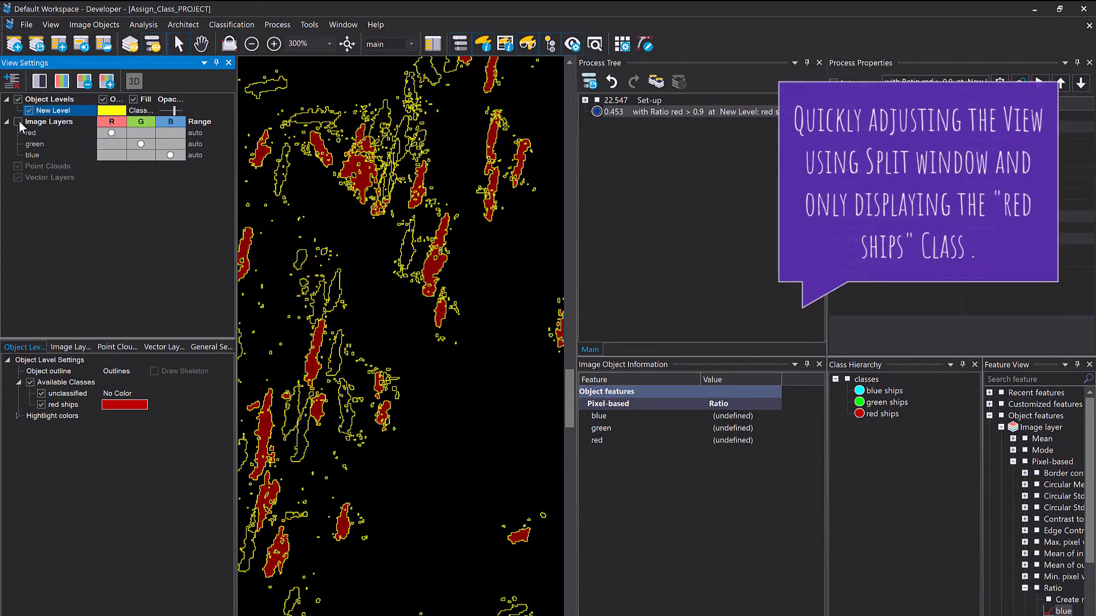
- Split the view into two panes, hide image layers, and widen panels to read an object's full ratios
{"action": "left_click_drag", "start_coordinate": [573, 223], "coordinate": [683, 222]}
{"action": "left_click", "coordinate": [18, 121]}
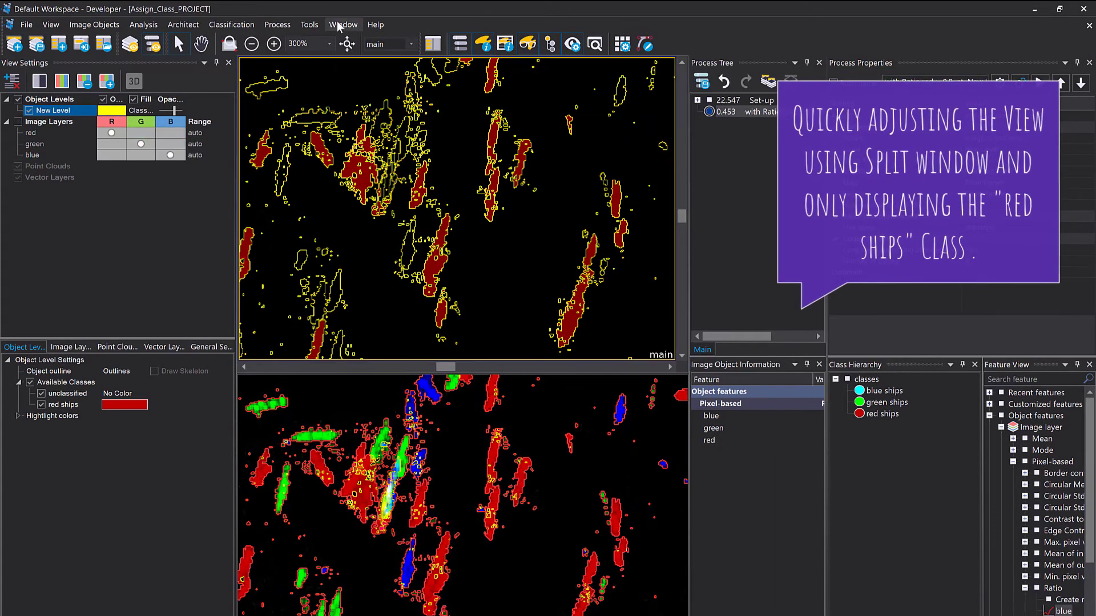
{"action": "left_click_drag", "start_coordinate": [470, 372], "coordinate": [470, 535]}
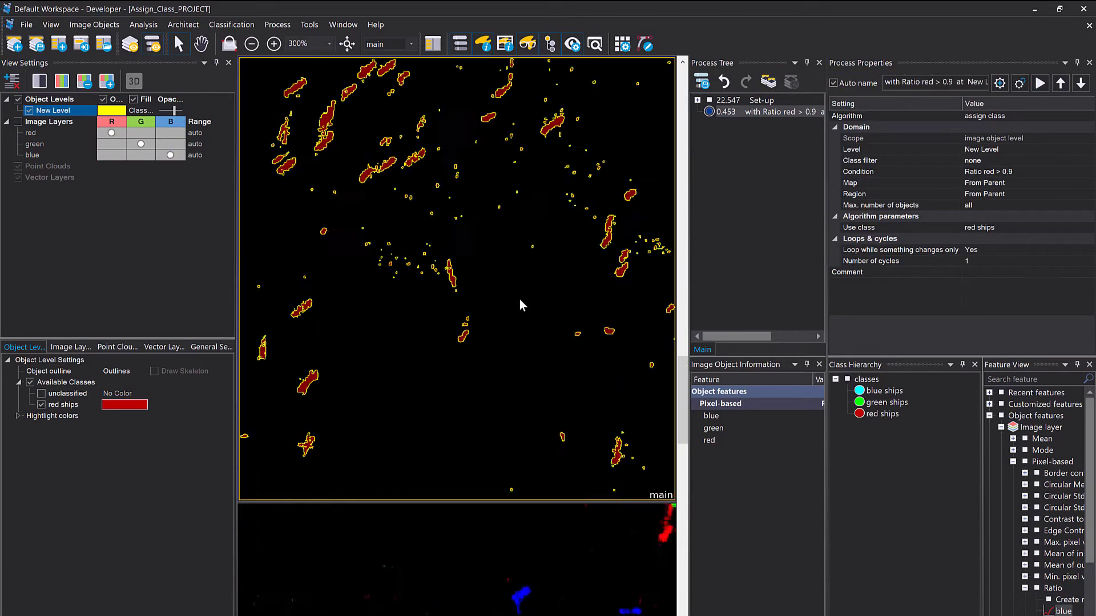
{"action": "left_click_drag", "start_coordinate": [496, 505], "coordinate": [495, 594]}
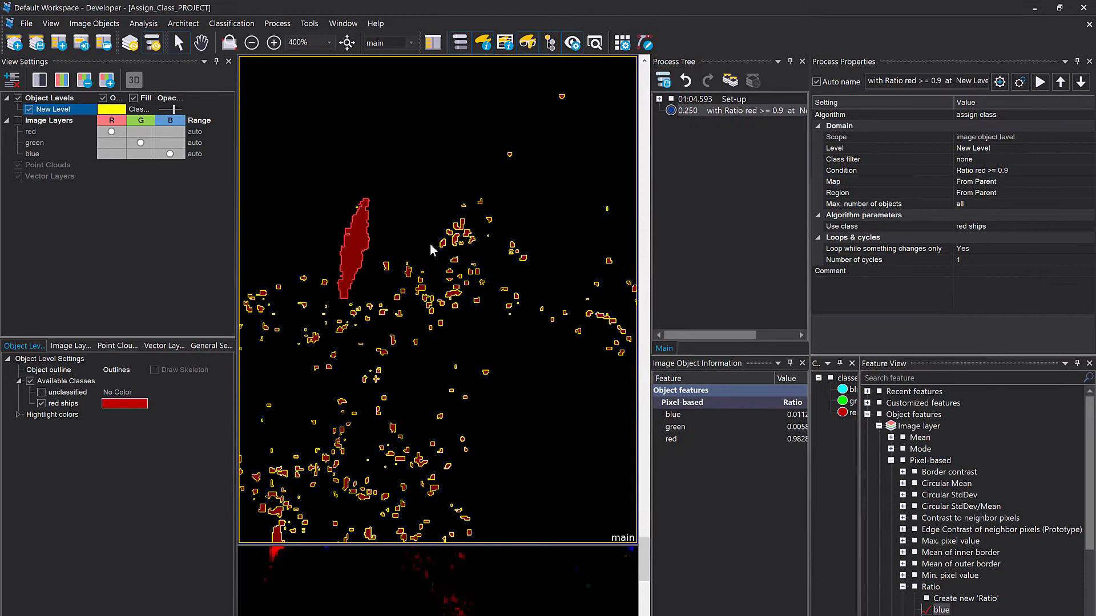
{"action": "left_click", "coordinate": [453, 294]}
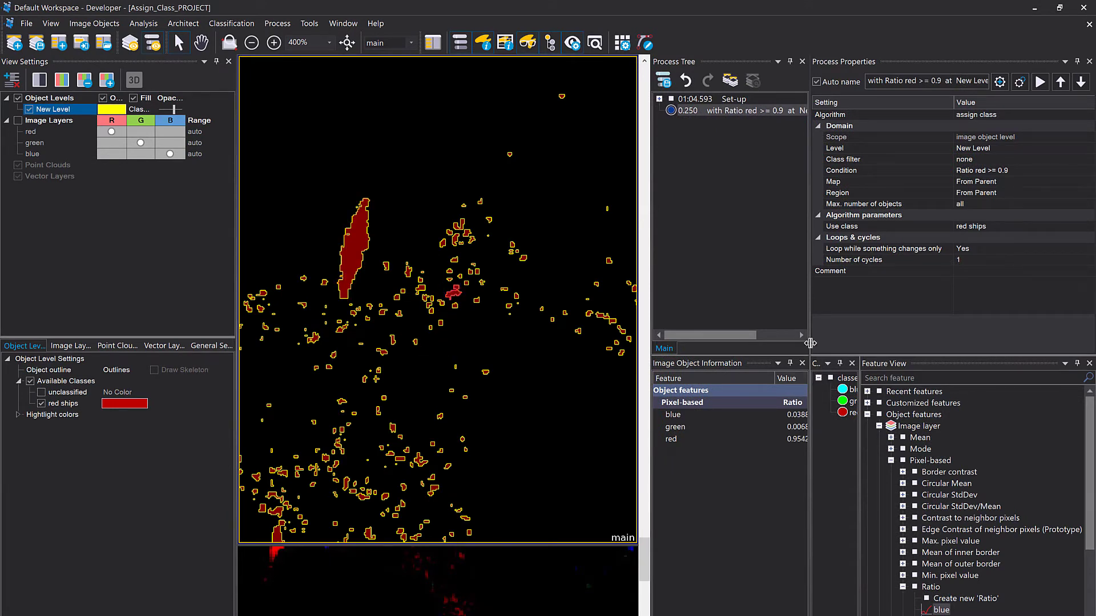
{"action": "left_click_drag", "start_coordinate": [649, 323], "coordinate": [594, 312]}
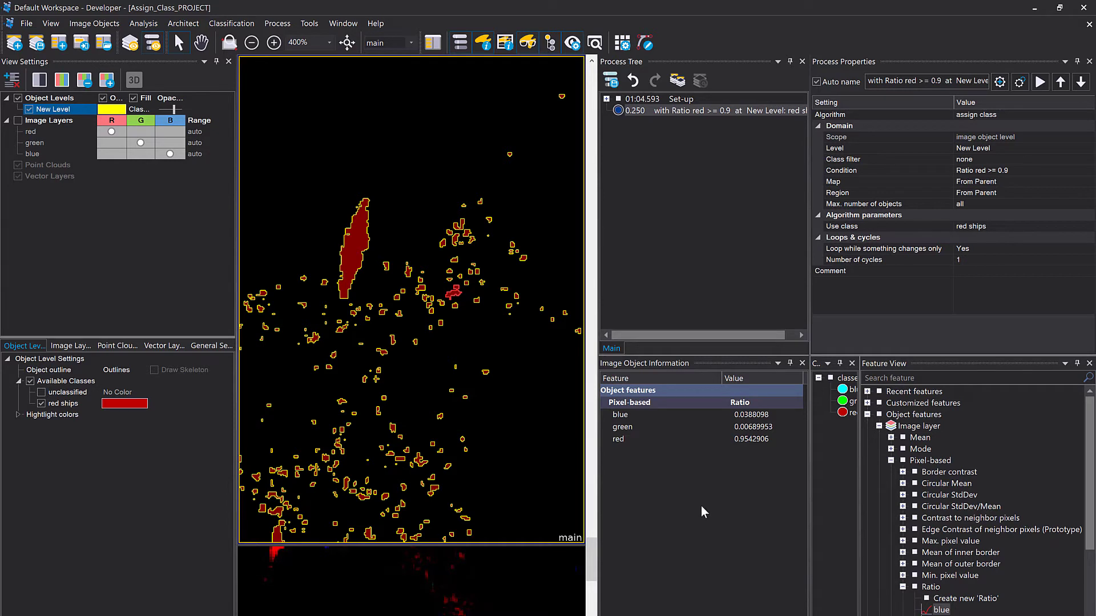
- Add the Geometry > Extent > Area feature to the Image Object Information display
{"action": "right_click", "coordinate": [690, 488]}
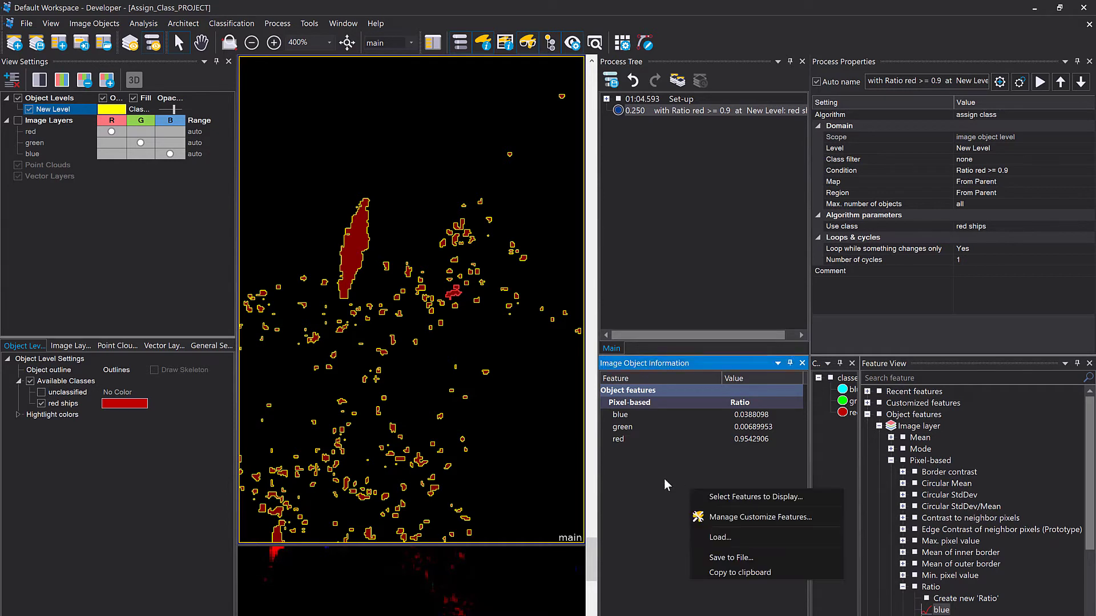
{"action": "left_click", "coordinate": [727, 497]}
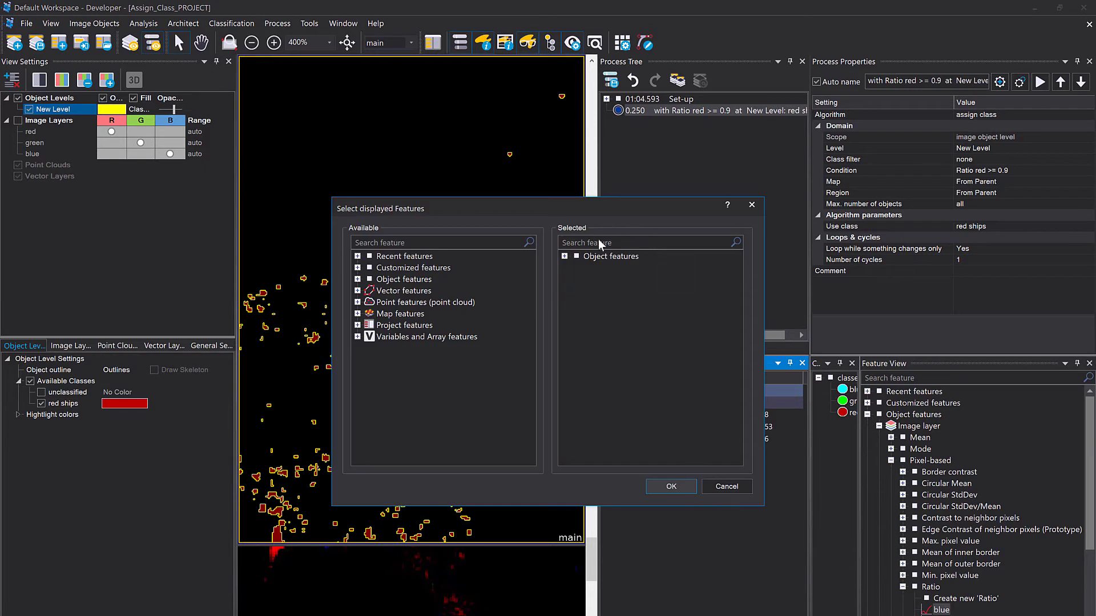
{"action": "left_click", "coordinate": [357, 279]}
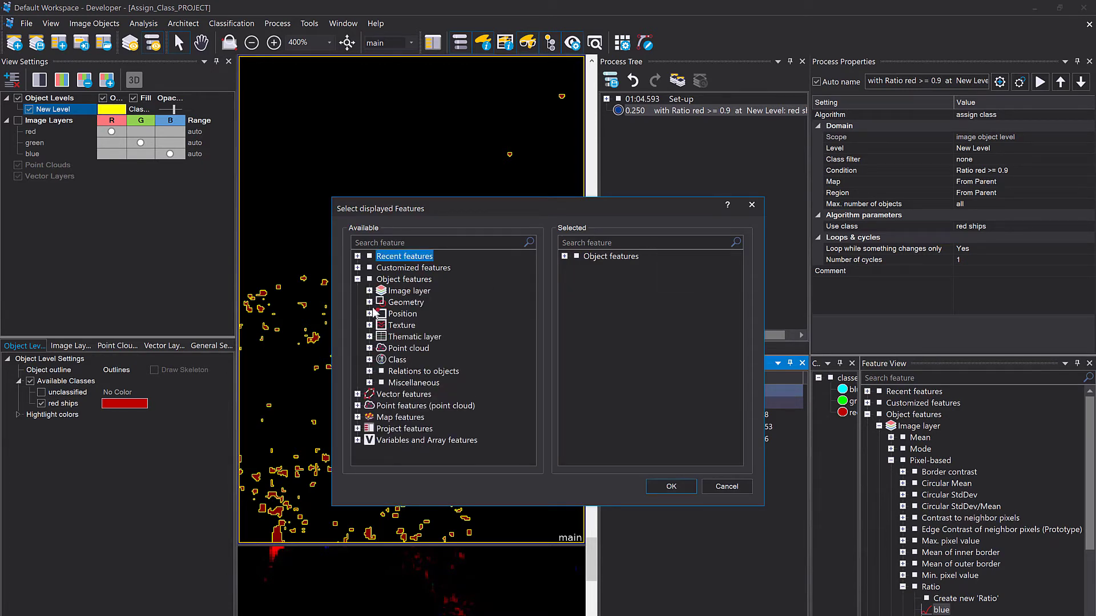
{"action": "left_click", "coordinate": [370, 302]}
{"action": "left_click", "coordinate": [381, 337]}
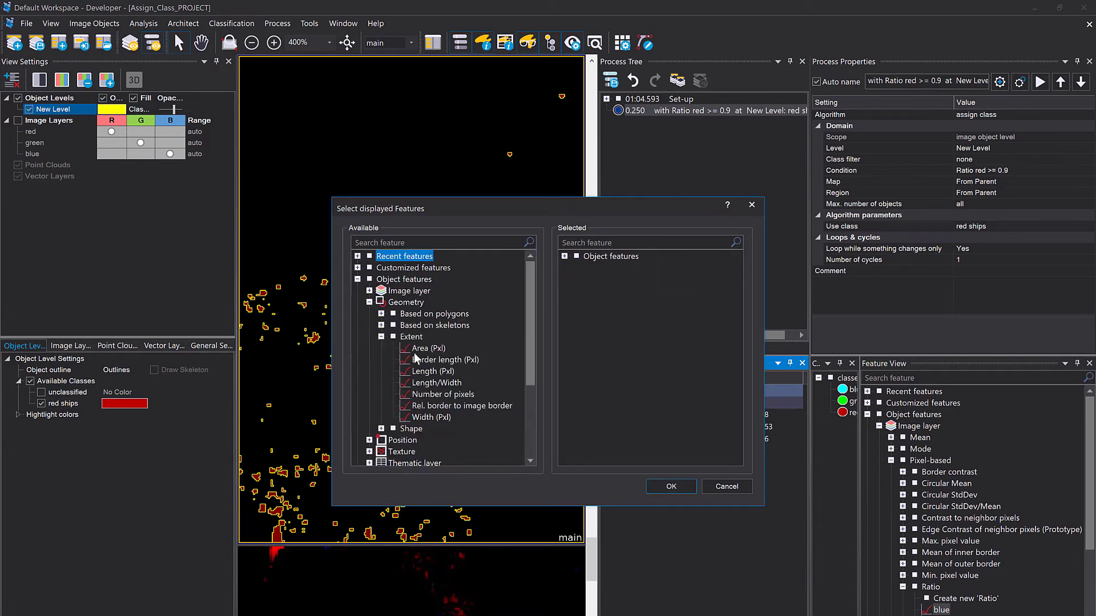
{"action": "left_click", "coordinate": [418, 350]}
{"action": "double_click", "coordinate": [420, 349]}
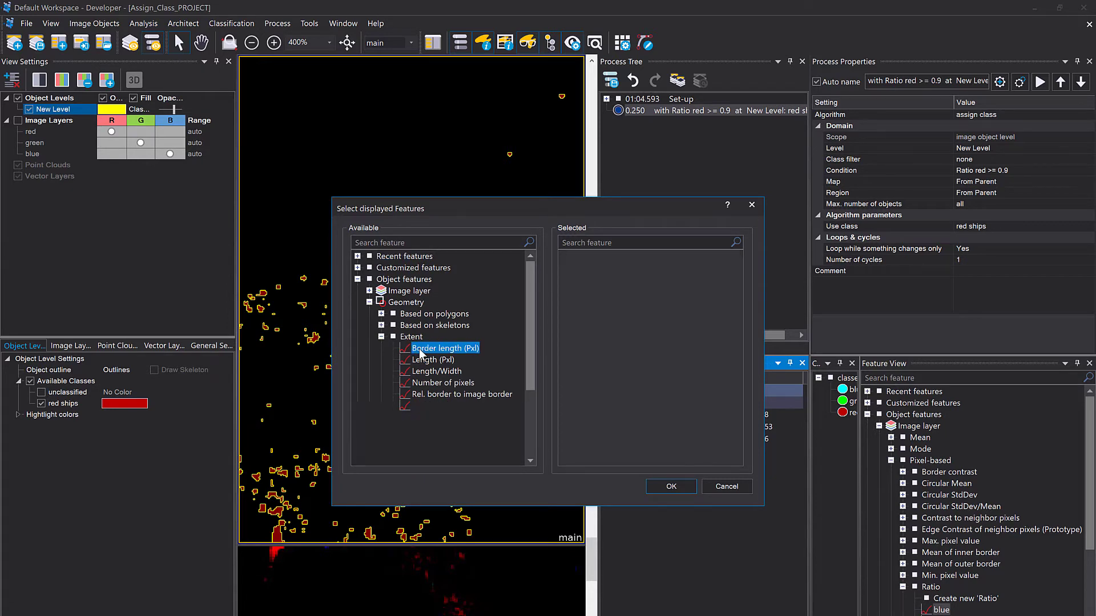
{"action": "left_click", "coordinate": [669, 485]}
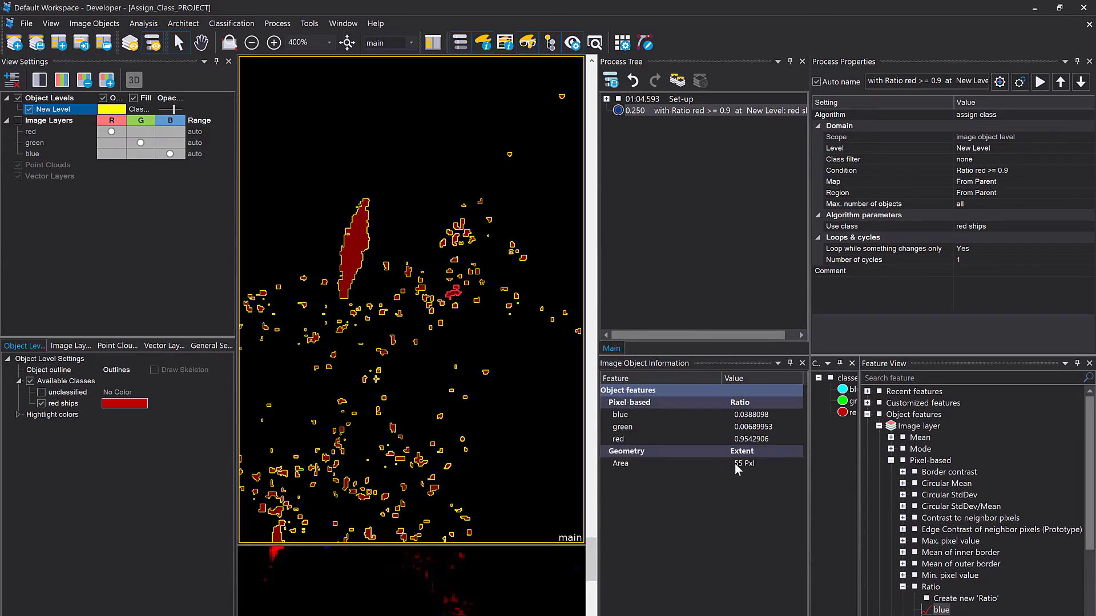
- Set the Area unit to Square Meters and compare the large ship's and a small red object's areas
{"action": "left_click", "coordinate": [734, 463]}
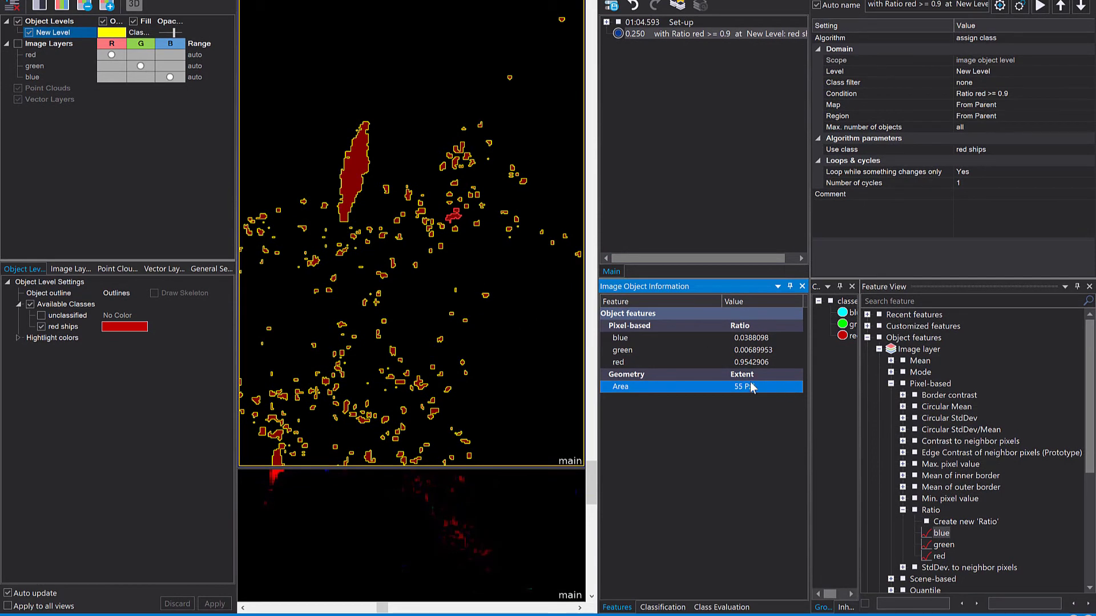
{"action": "right_click", "coordinate": [752, 388]}
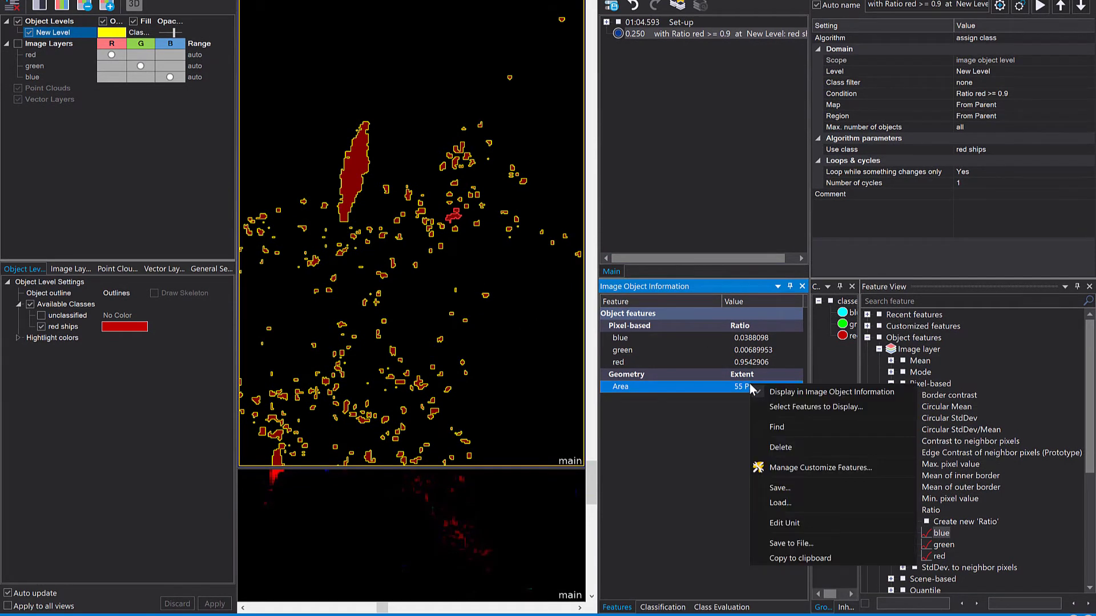
{"action": "left_click", "coordinate": [801, 523]}
{"action": "left_click", "coordinate": [783, 467]}
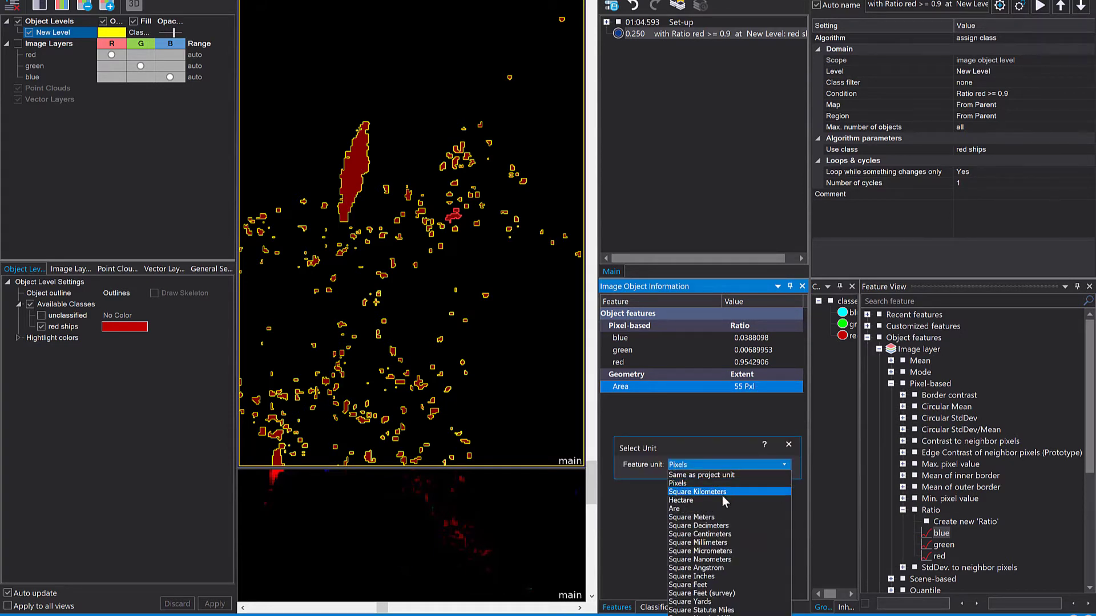
{"action": "left_click", "coordinate": [727, 517]}
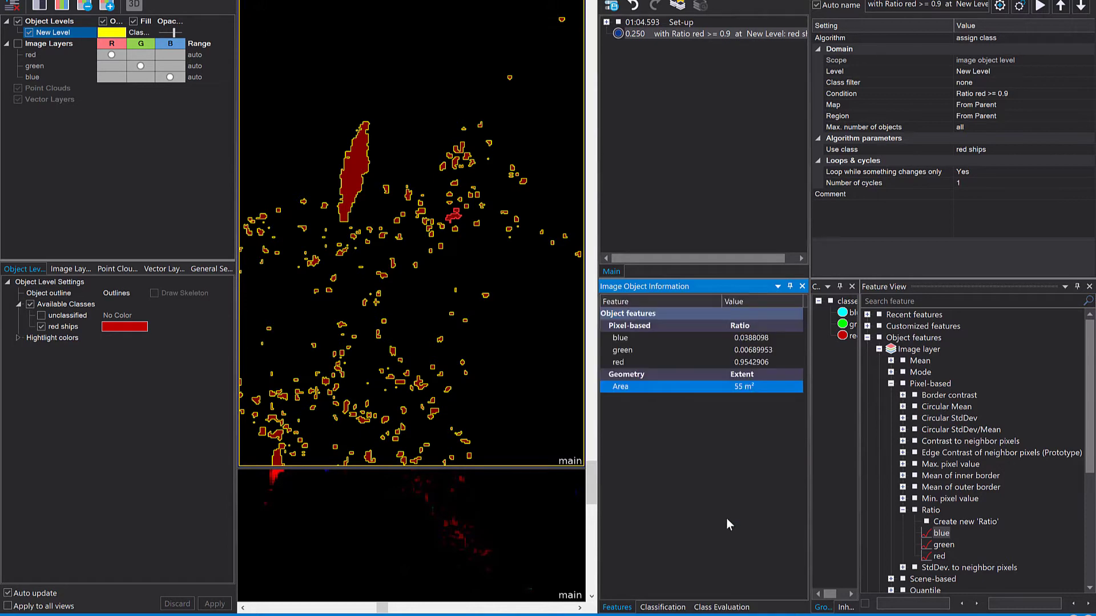
{"action": "left_click", "coordinate": [731, 386]}
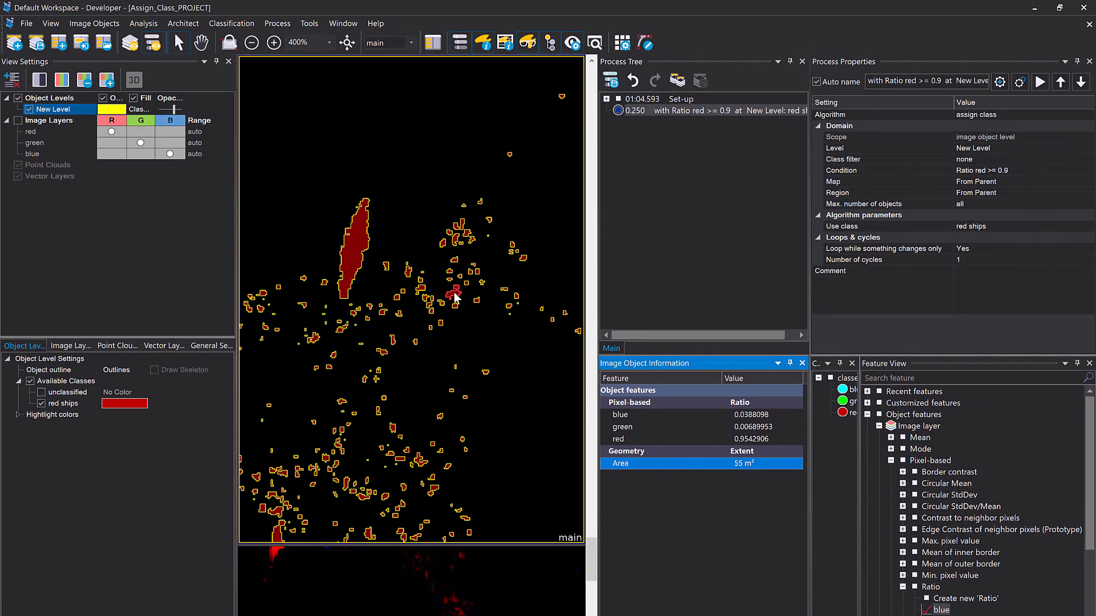
{"action": "left_click", "coordinate": [359, 245]}
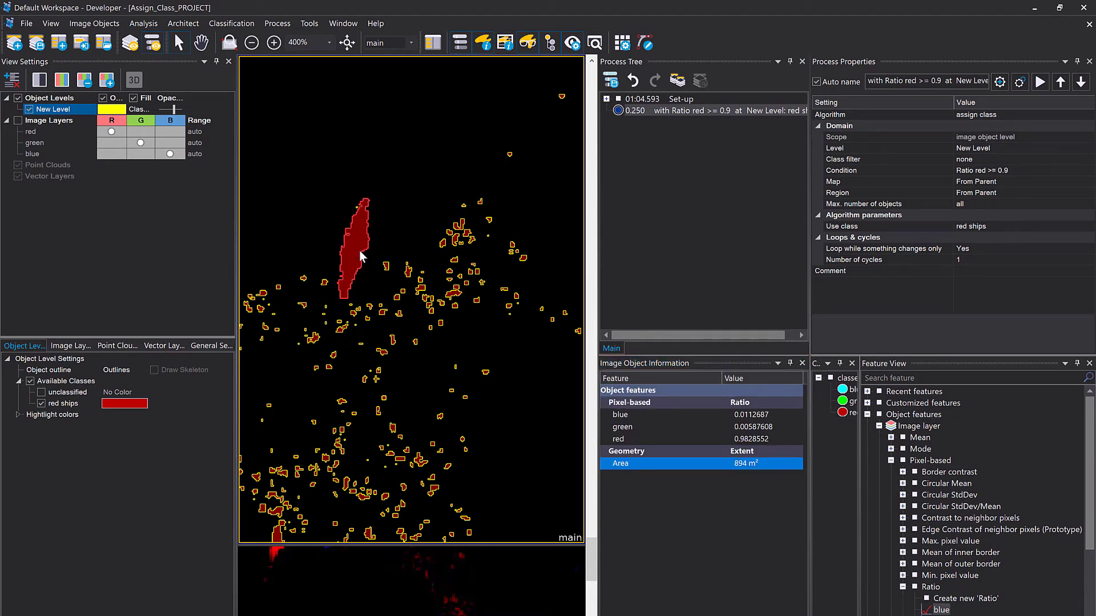
{"action": "left_click", "coordinate": [342, 329]}
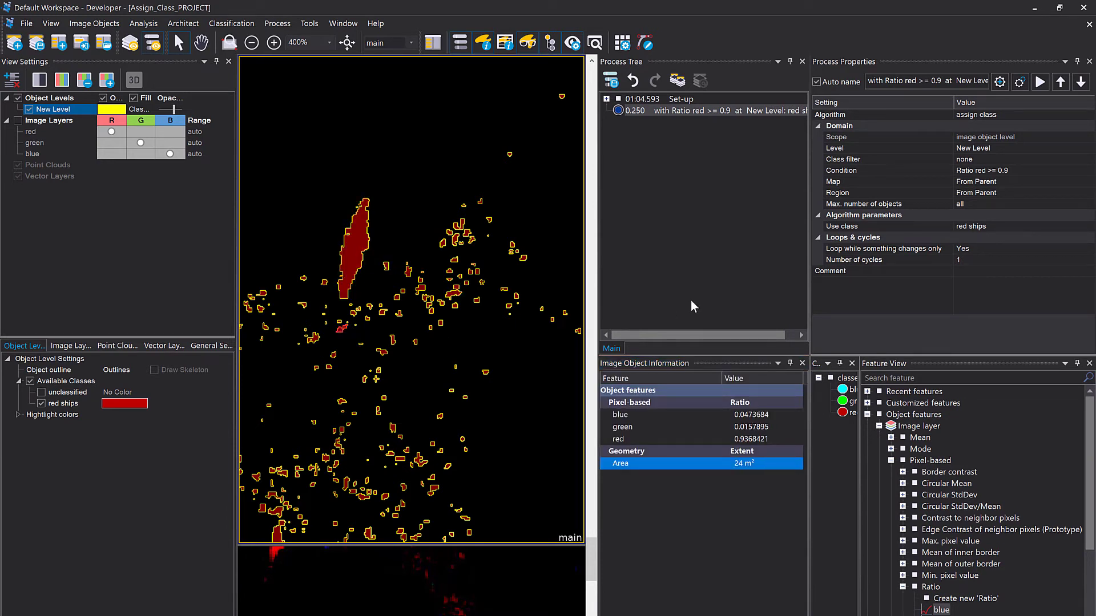
- Open the red ships condition editor and add a second AND condition whose value comes from a feature
{"action": "double_click", "coordinate": [660, 111]}
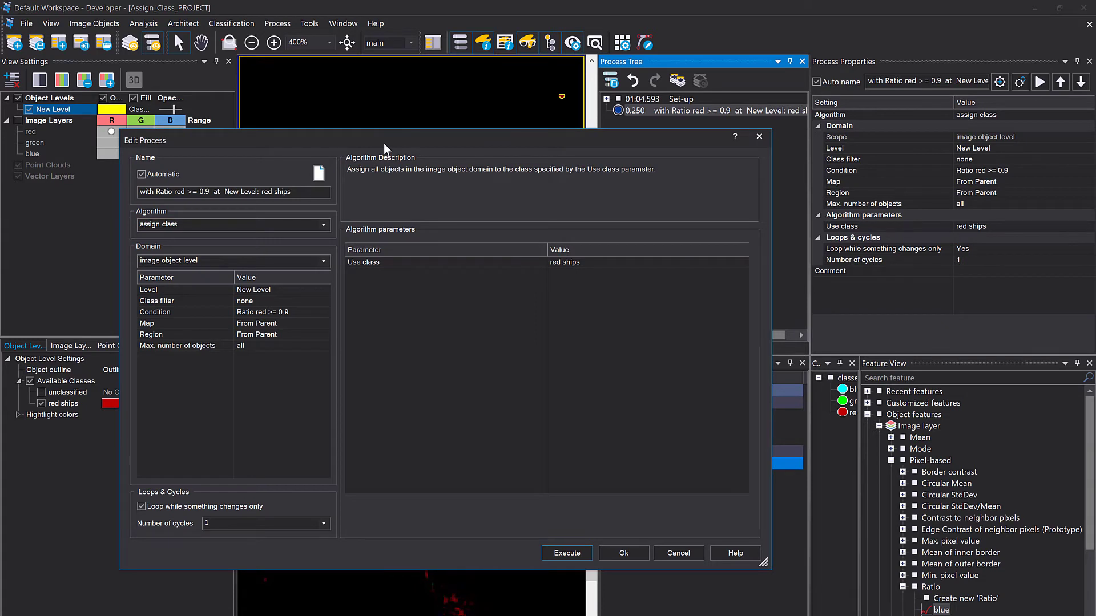
{"action": "left_click_drag", "start_coordinate": [384, 143], "coordinate": [401, 125]}
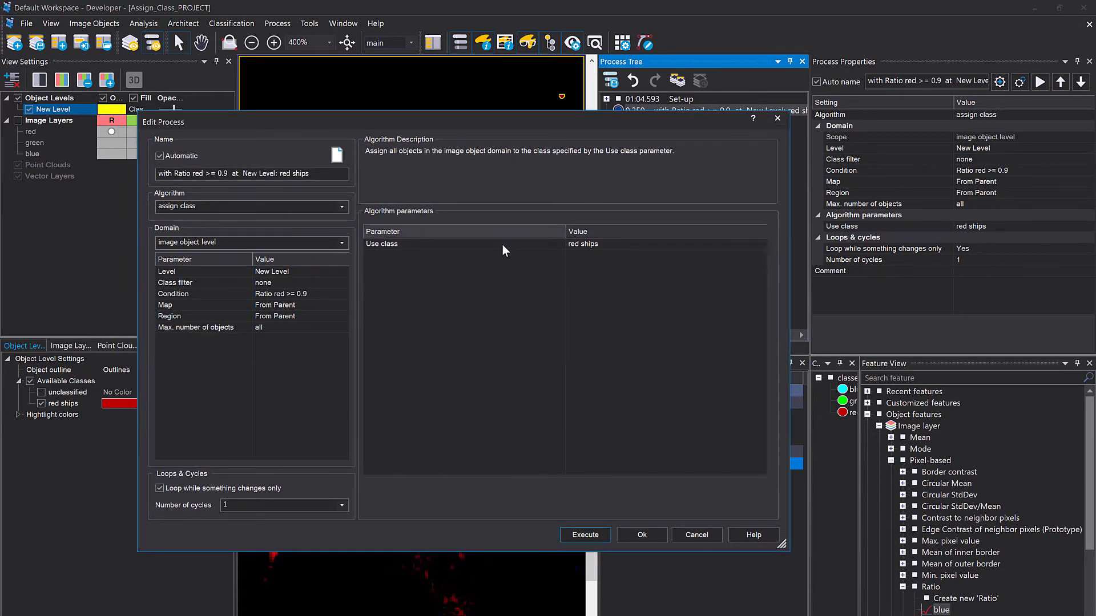
{"action": "left_click", "coordinate": [340, 293]}
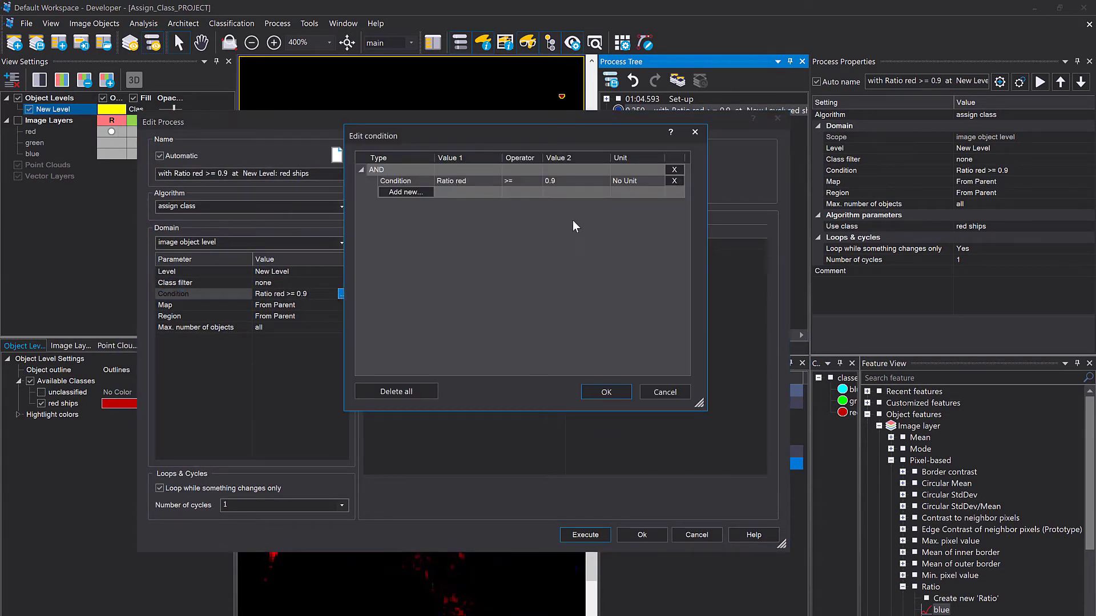
{"action": "left_click", "coordinate": [407, 193]}
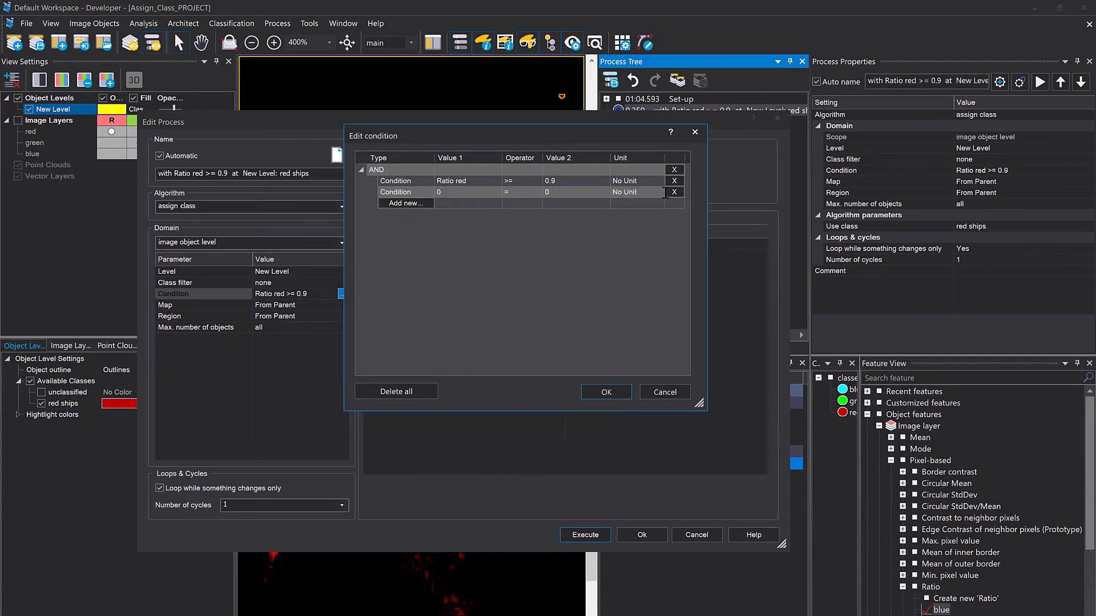
{"action": "left_click", "coordinate": [372, 169]}
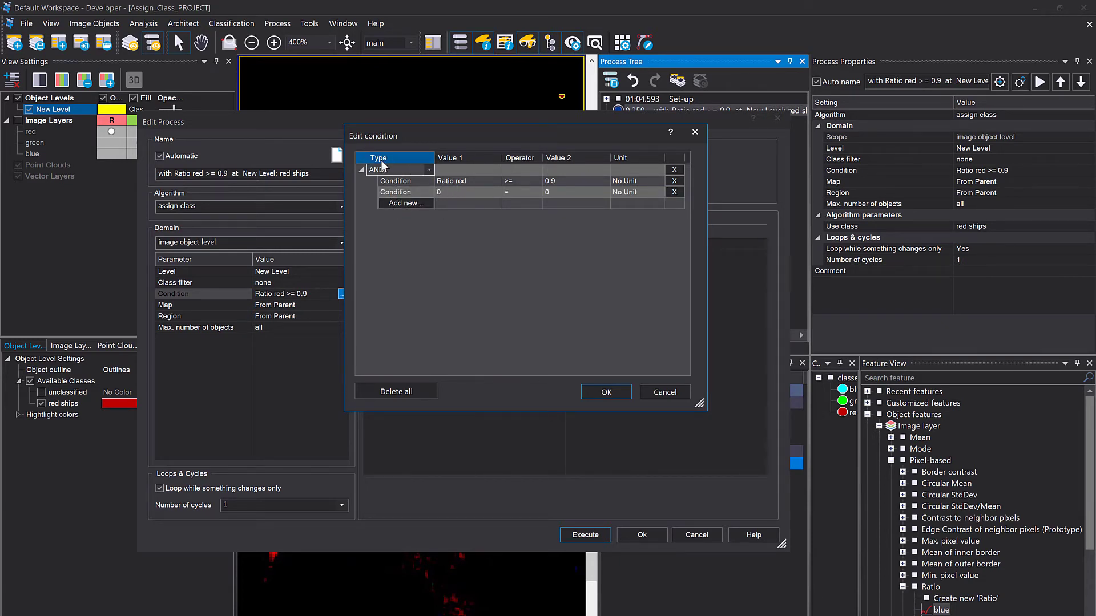
{"action": "left_click", "coordinate": [388, 181]}
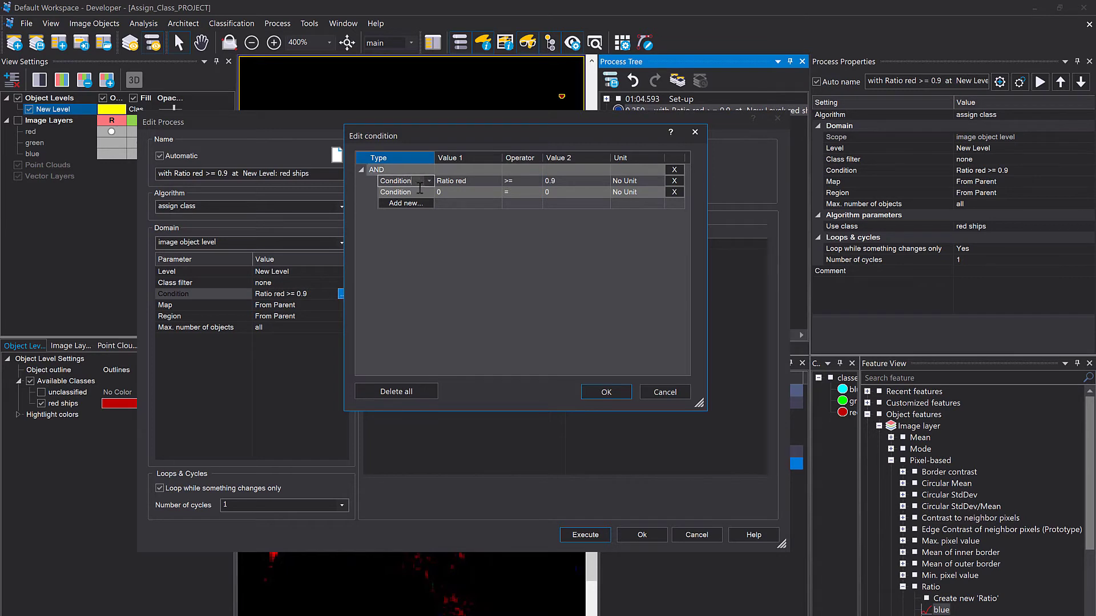
{"action": "left_click", "coordinate": [466, 192]}
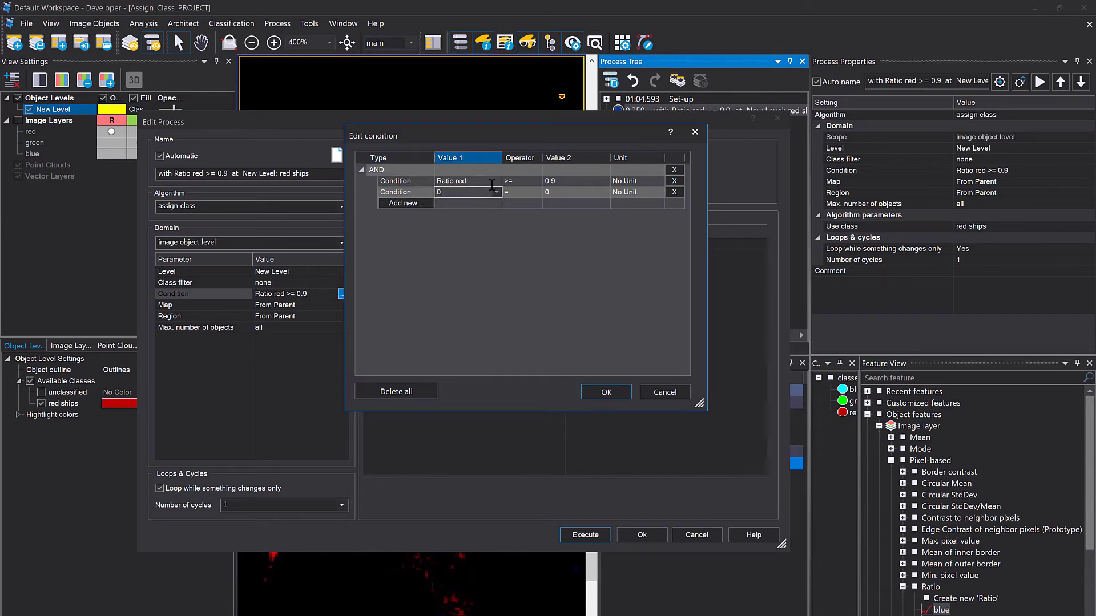
{"action": "left_click", "coordinate": [496, 192]}
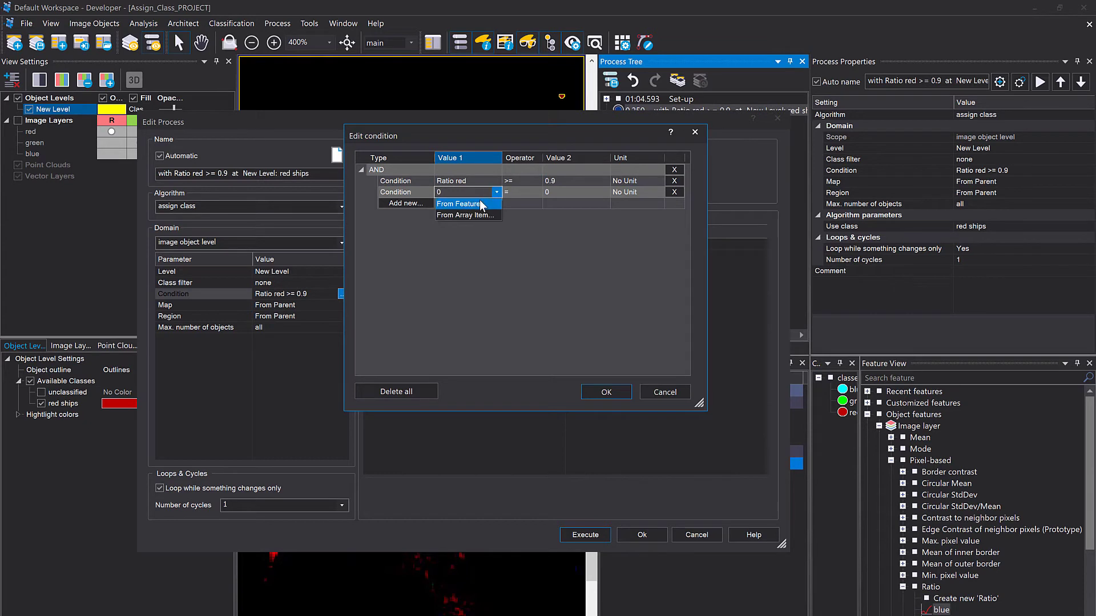
{"action": "left_click", "coordinate": [466, 205]}
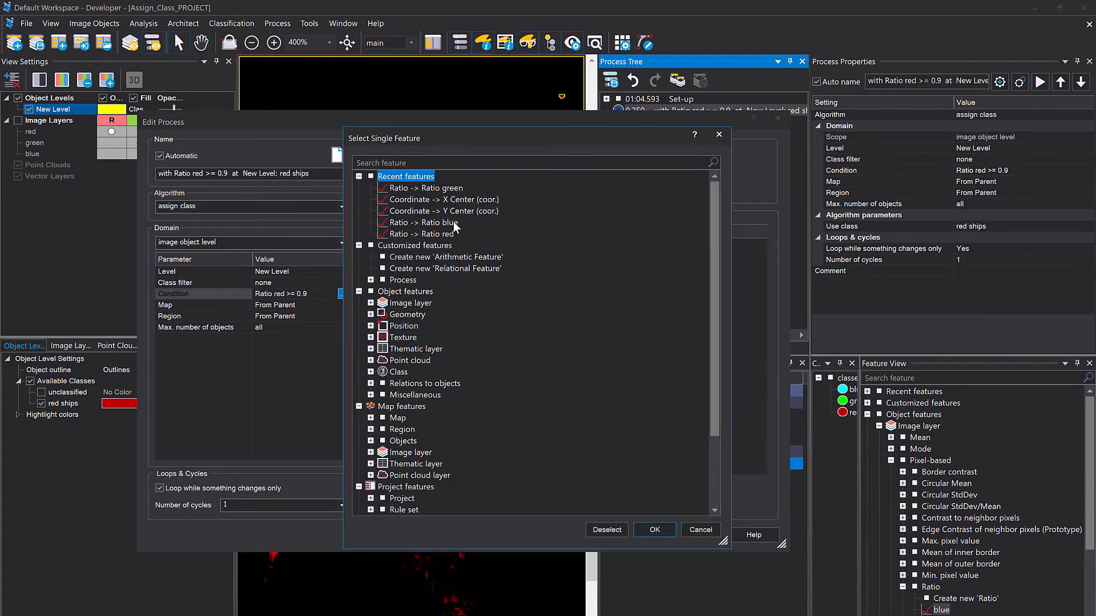
- Make the new condition Area (m²) >= 350 and save the red ships process
{"action": "left_click", "coordinate": [371, 315]}
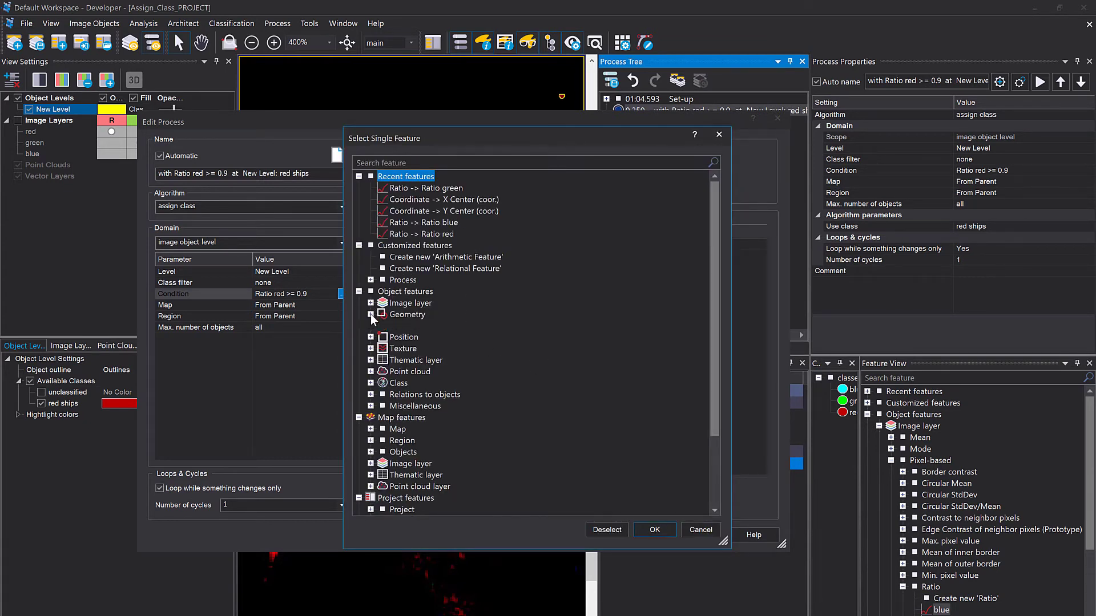
{"action": "left_click", "coordinate": [382, 349]}
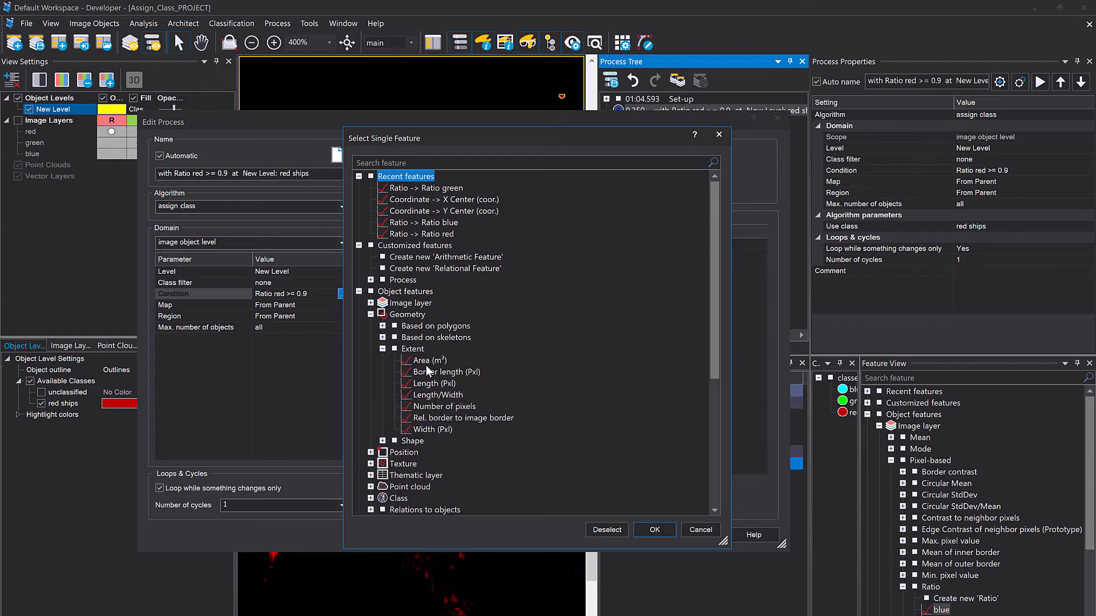
{"action": "left_click", "coordinate": [433, 359]}
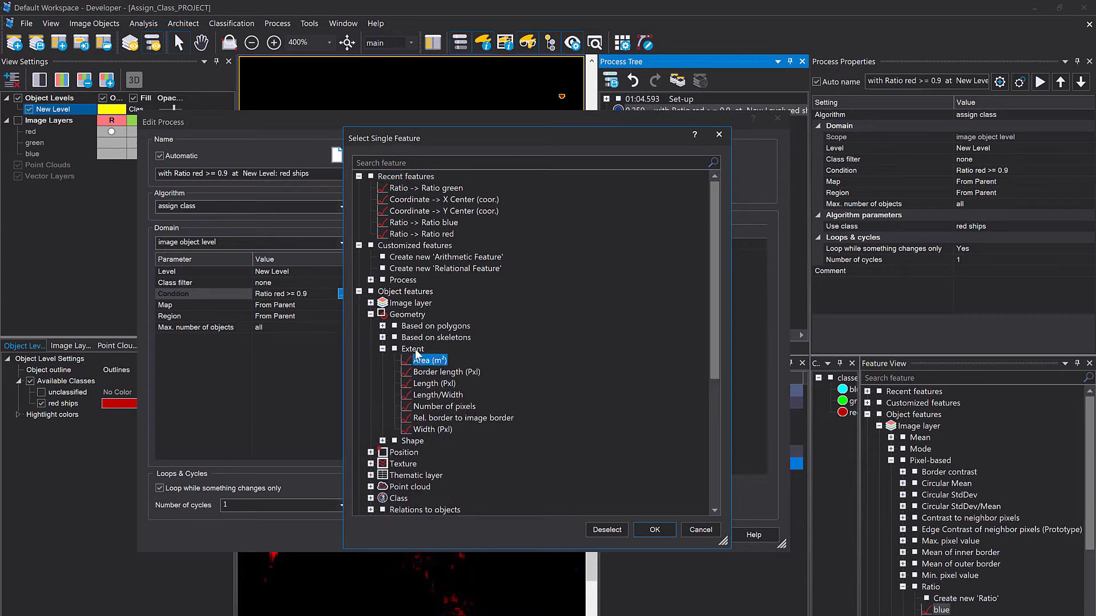
{"action": "double_click", "coordinate": [445, 365]}
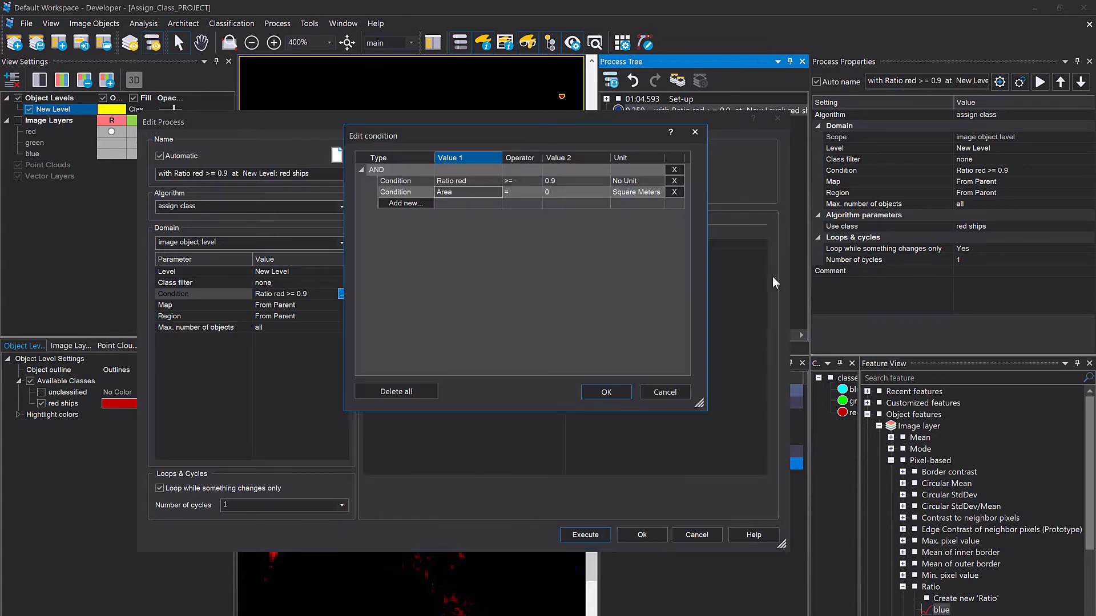
{"action": "left_click", "coordinate": [534, 192]}
{"action": "left_click", "coordinate": [536, 191]}
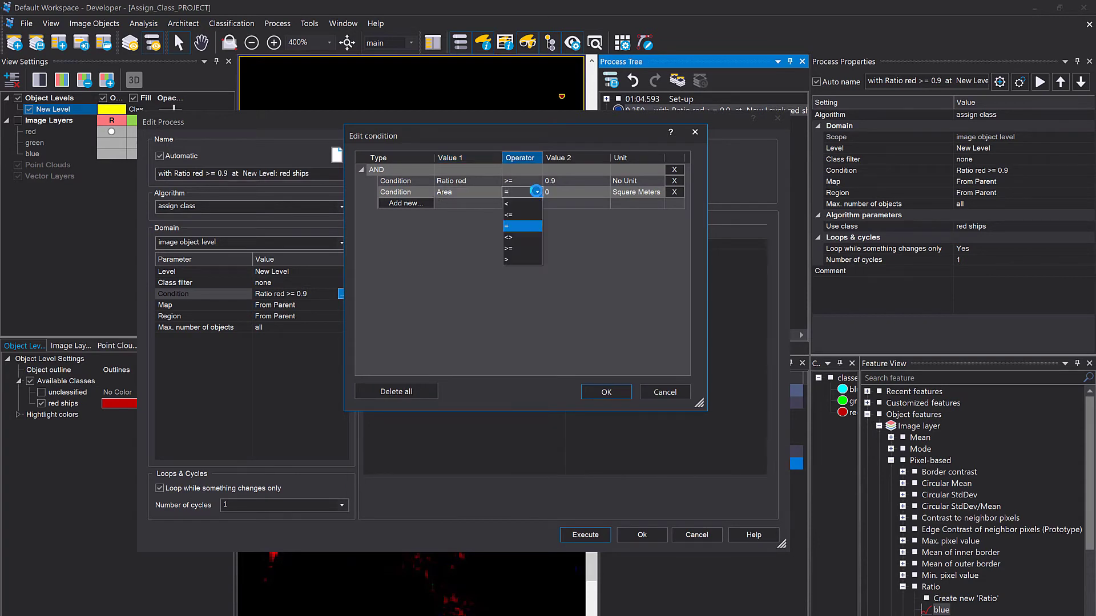
{"action": "left_click", "coordinate": [518, 249]}
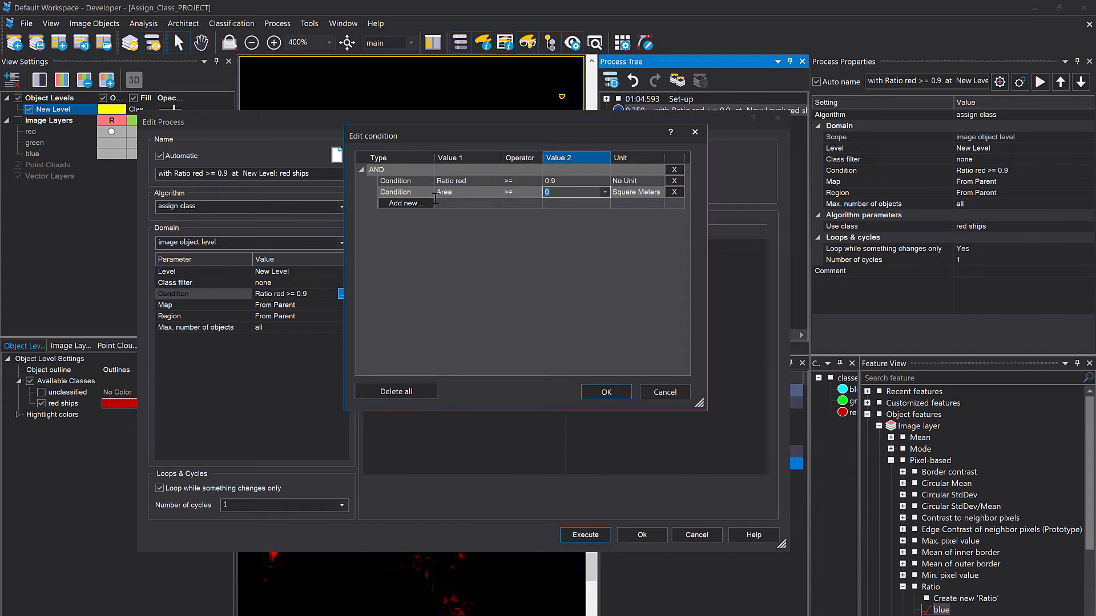
{"action": "type", "text": "350"}
{"action": "left_click", "coordinate": [525, 287]}
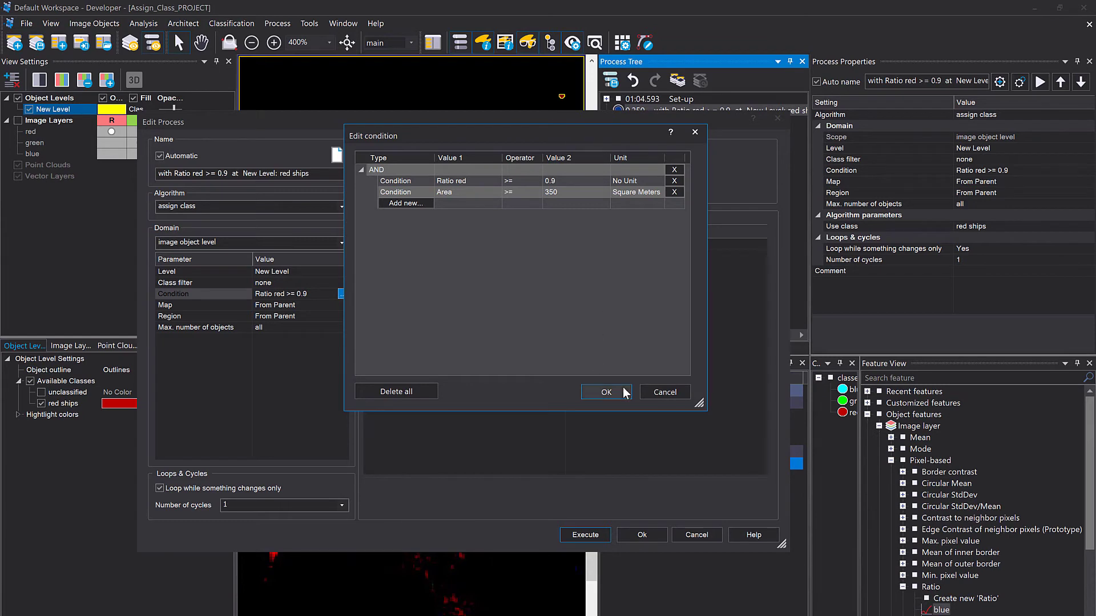
{"action": "left_click", "coordinate": [606, 392]}
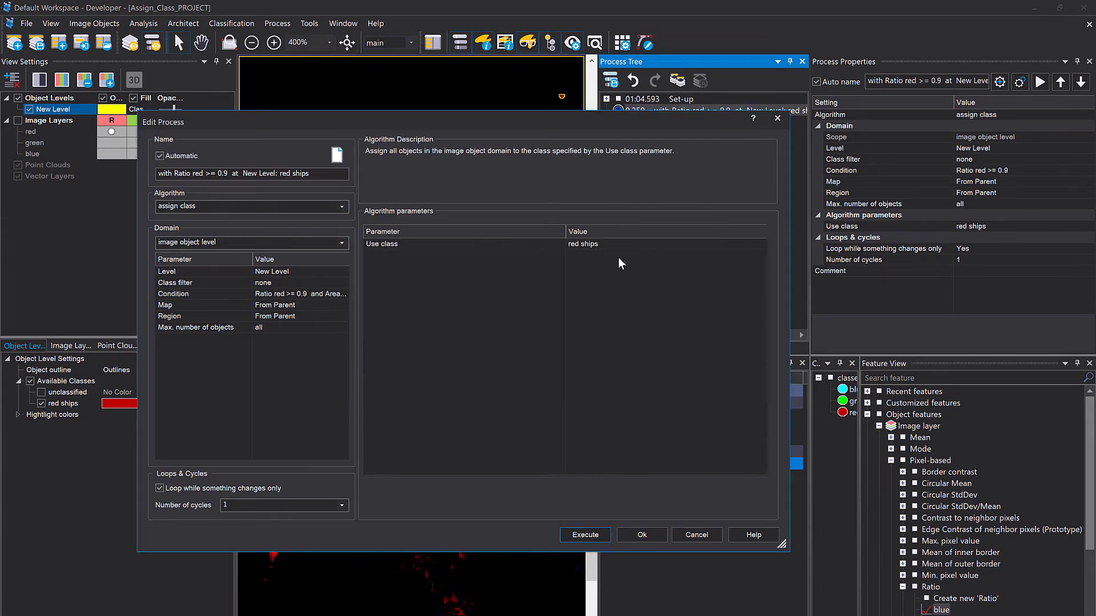
{"action": "left_click", "coordinate": [640, 535]}
- Create 'number of classified objects' features for all classes and show them in the object information panel
{"action": "left_click_drag", "start_coordinate": [598, 492], "coordinate": [571, 492]}
{"action": "left_click", "coordinate": [630, 521]}
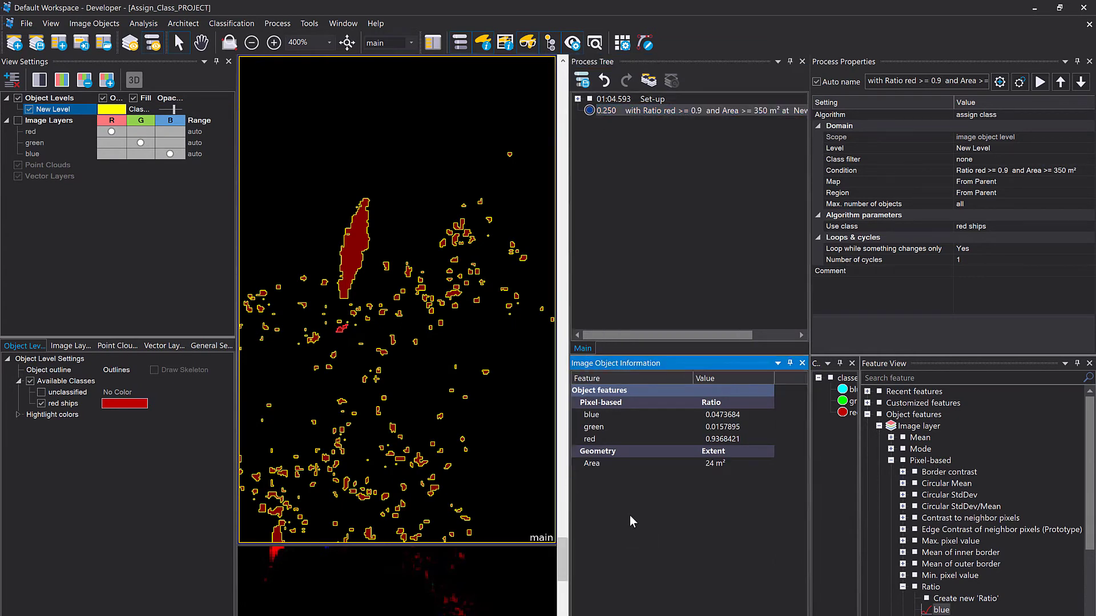
{"action": "right_click", "coordinate": [669, 504]}
{"action": "left_click", "coordinate": [704, 515]}
{"action": "left_click", "coordinate": [392, 243]}
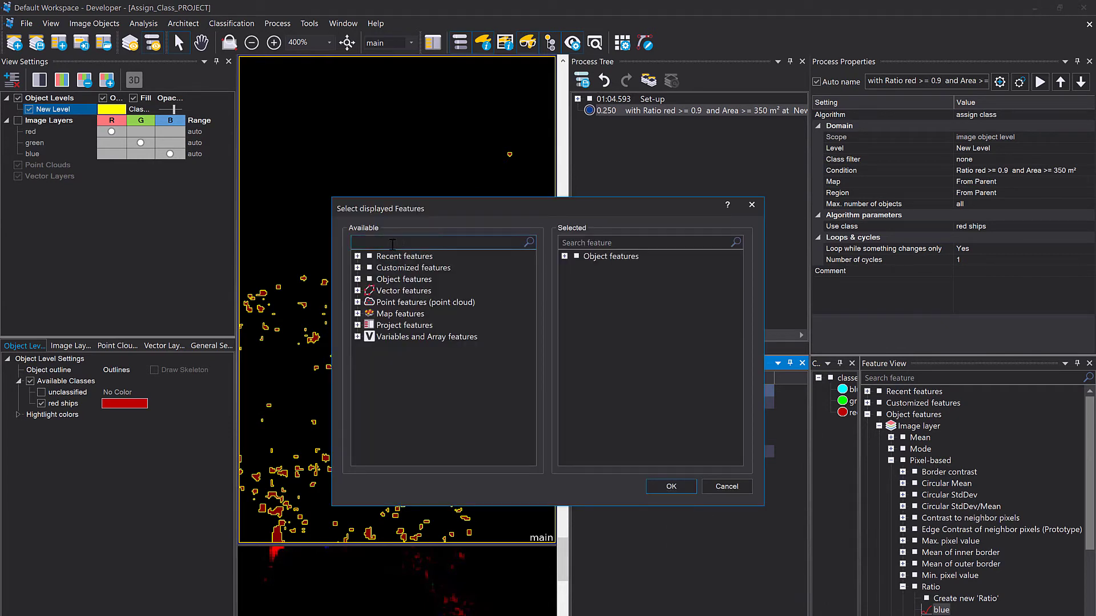
{"action": "type", "text": "number of cl"}
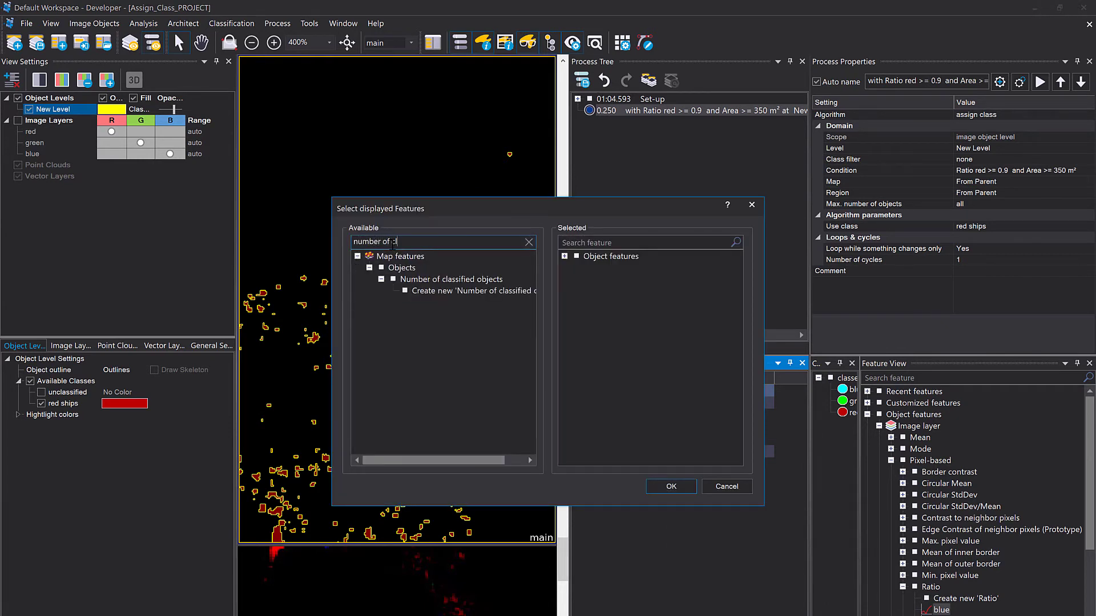
{"action": "type", "text": "ass"}
{"action": "right_click", "coordinate": [426, 291]}
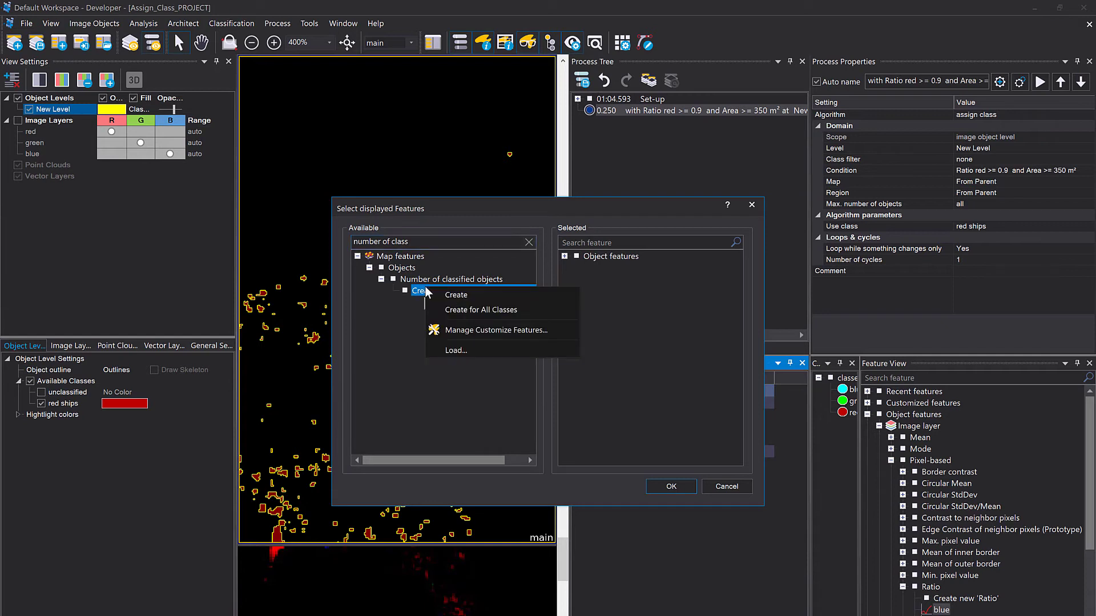
{"action": "left_click", "coordinate": [481, 310]}
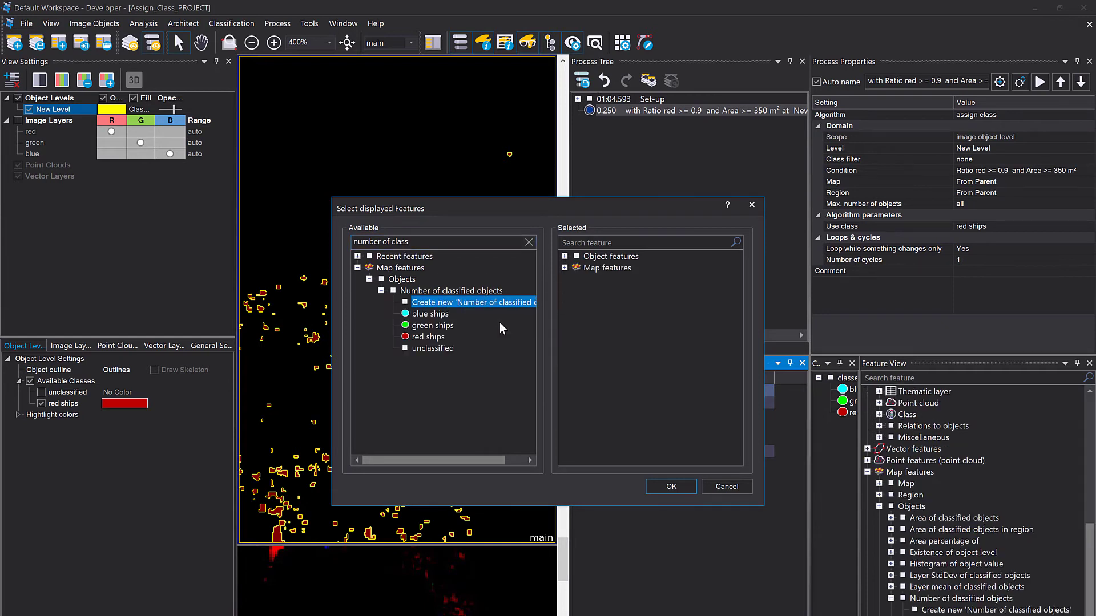
{"action": "double_click", "coordinate": [434, 315]}
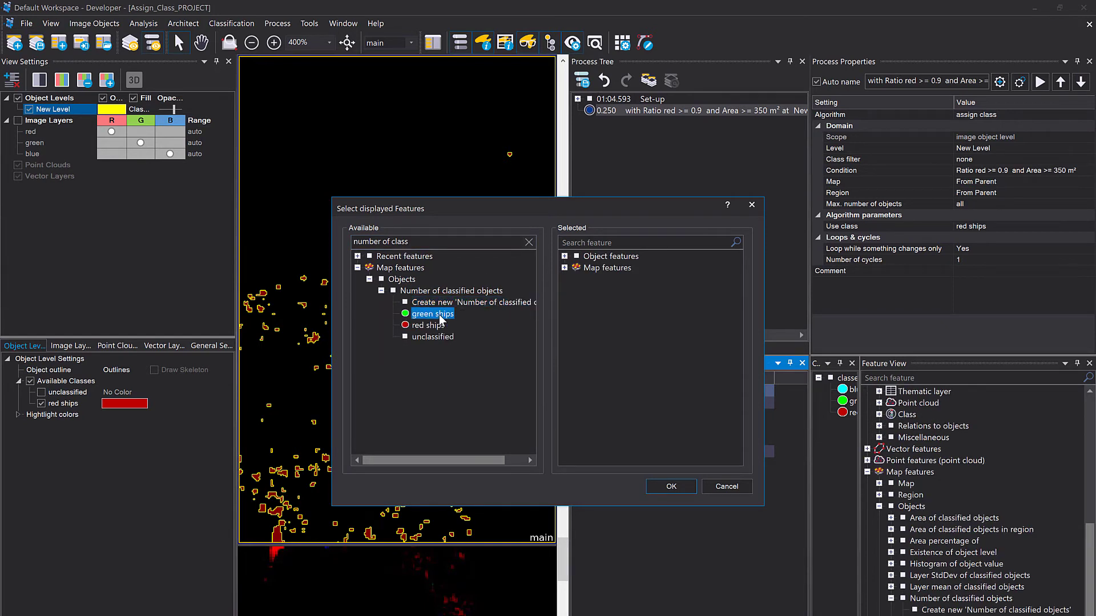
{"action": "left_click", "coordinate": [666, 488]}
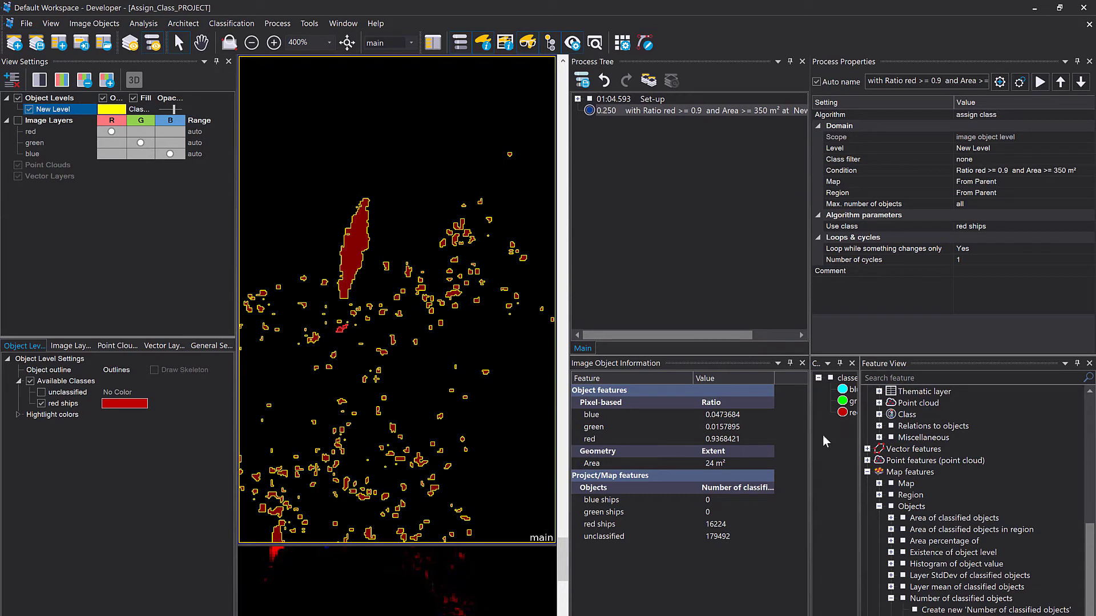
- Delete all existing red ships classifications from the Class Hierarchy
{"action": "left_click_drag", "start_coordinate": [809, 434], "coordinate": [680, 434]}
{"action": "right_click", "coordinate": [736, 422]}
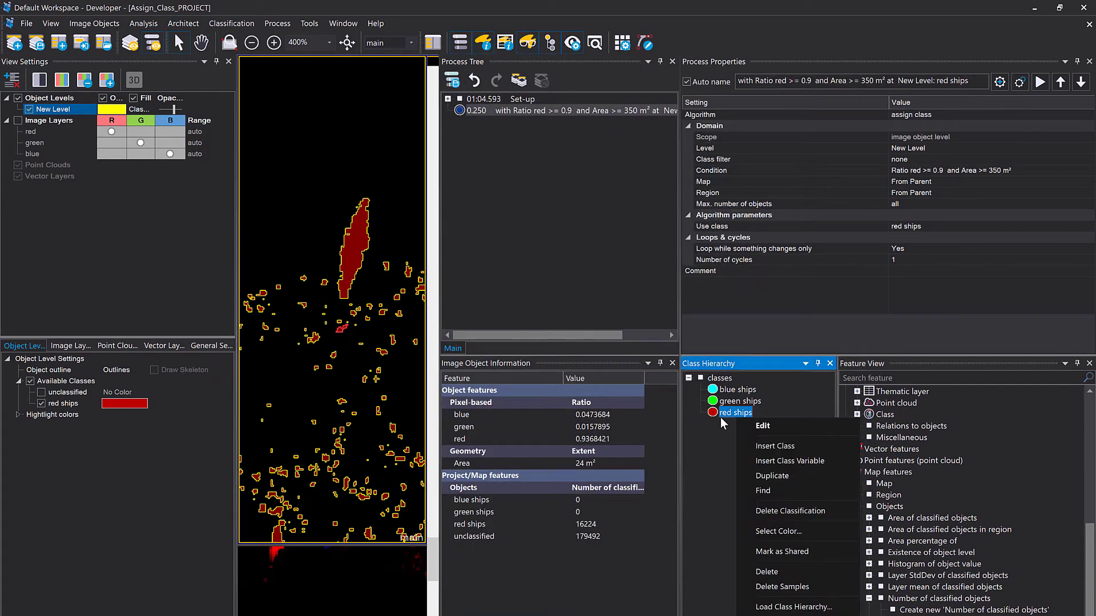
{"action": "left_click", "coordinate": [822, 509]}
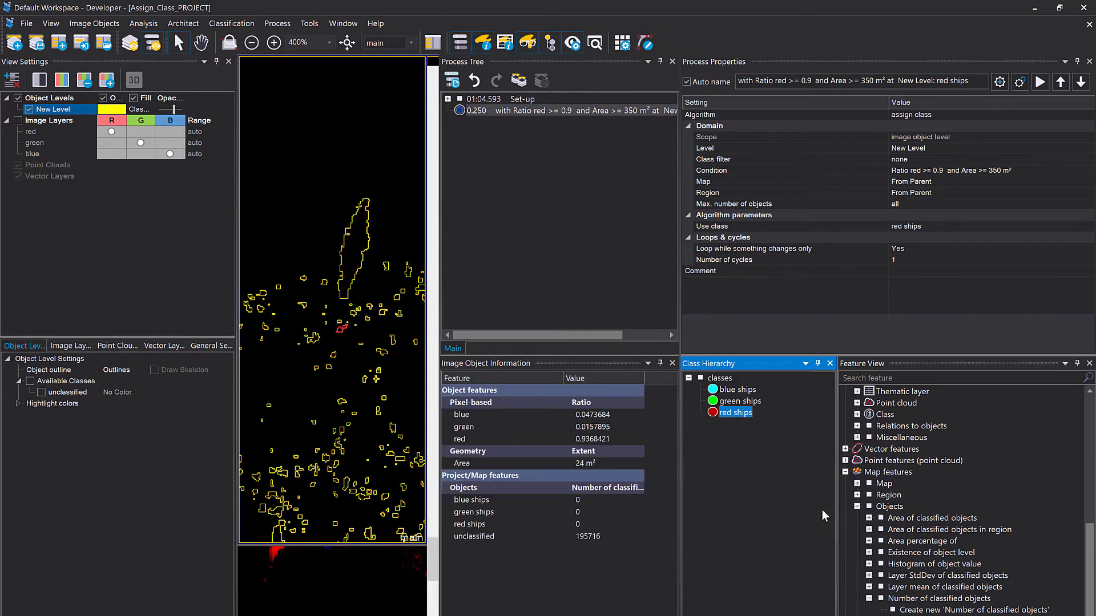
- Re-execute the red ships process, yielding 201 red ships, and inspect the large red ship
{"action": "right_click", "coordinate": [501, 112]}
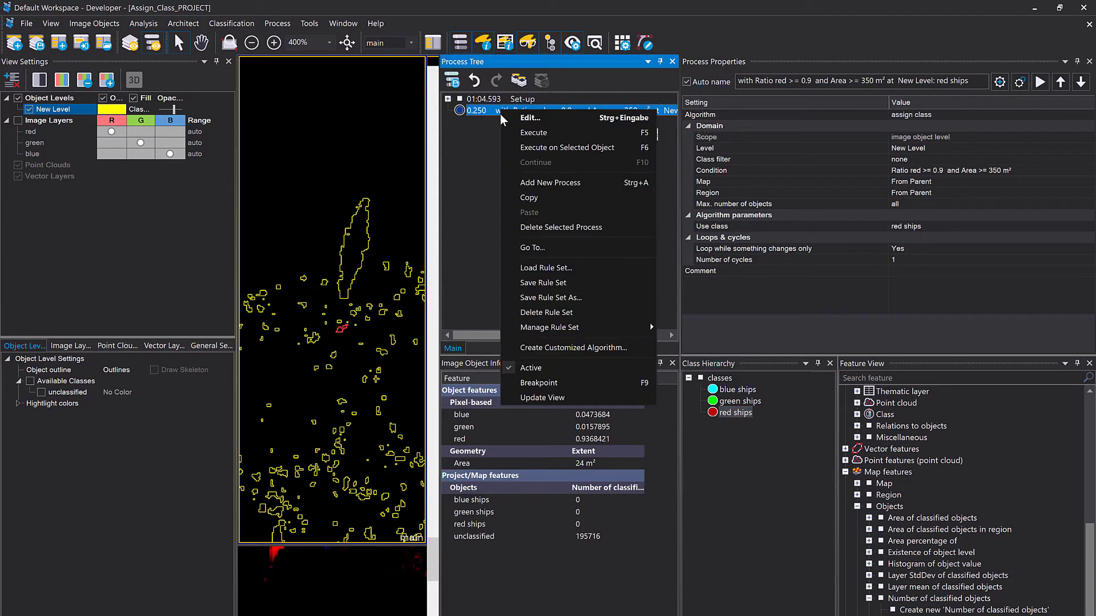
{"action": "left_click", "coordinate": [522, 135]}
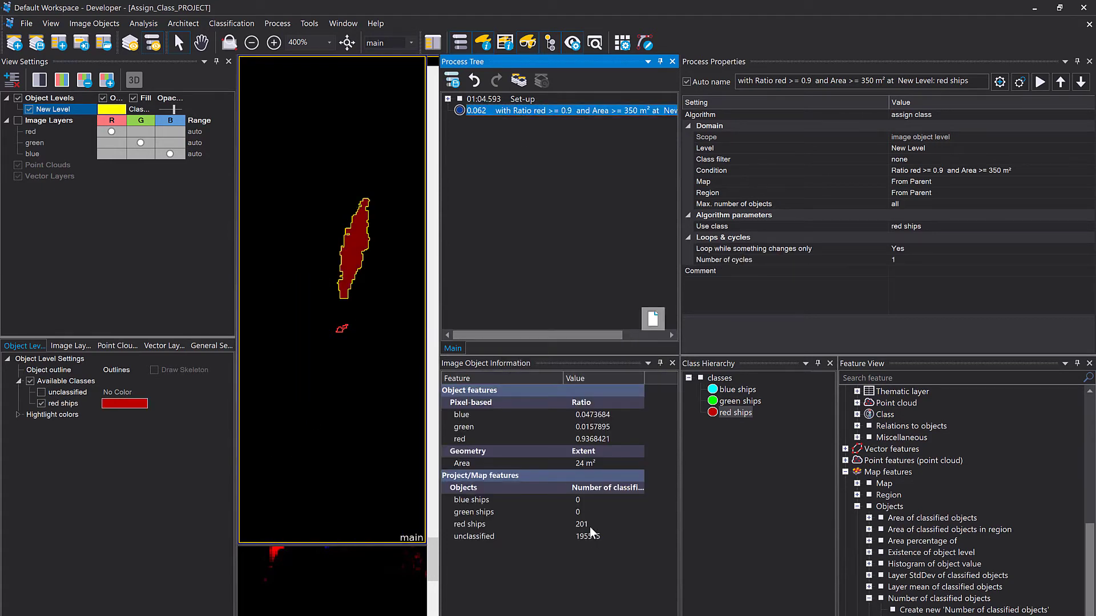
{"action": "left_click", "coordinate": [350, 279]}
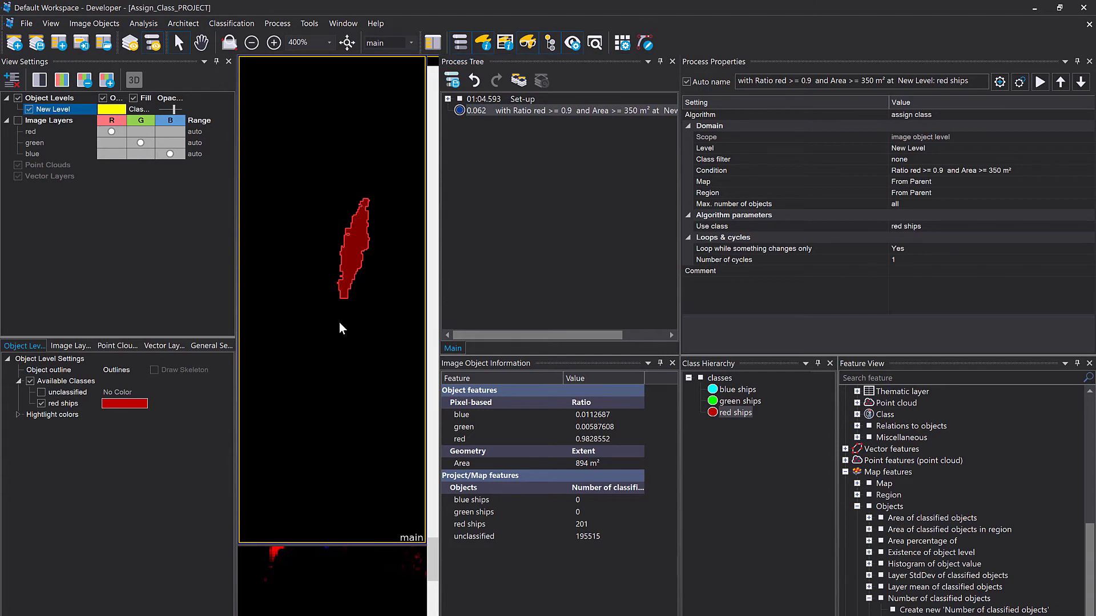
{"action": "scroll", "coordinate": [339, 323], "scroll_direction": "down", "scroll_amount": 3}
{"action": "scroll", "coordinate": [339, 323], "scroll_direction": "down", "scroll_amount": 3}
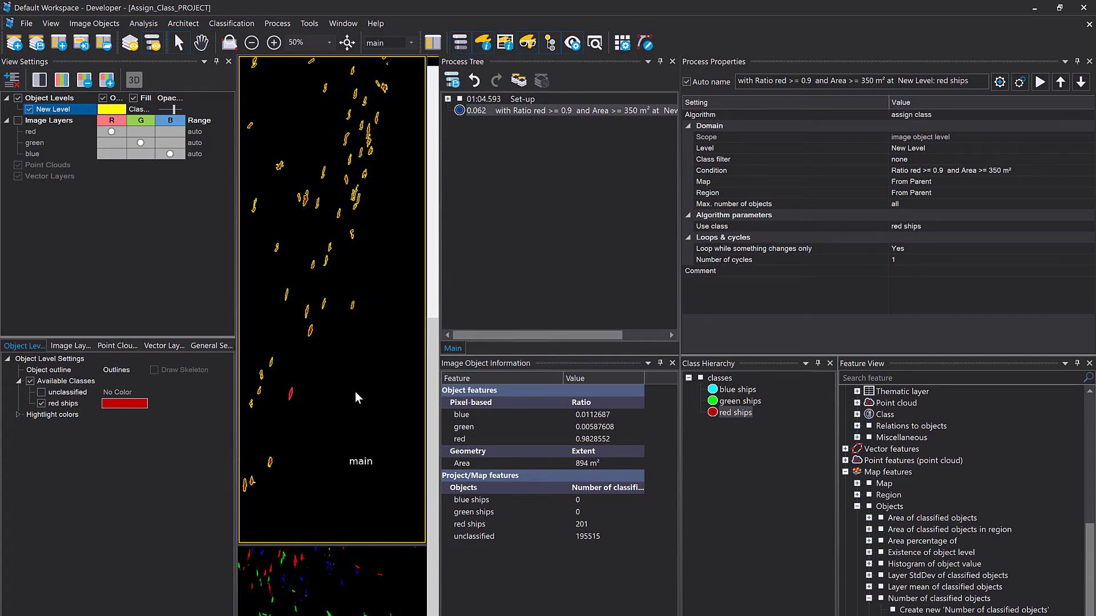
{"action": "scroll", "coordinate": [305, 382], "scroll_direction": "down", "scroll_amount": 1}
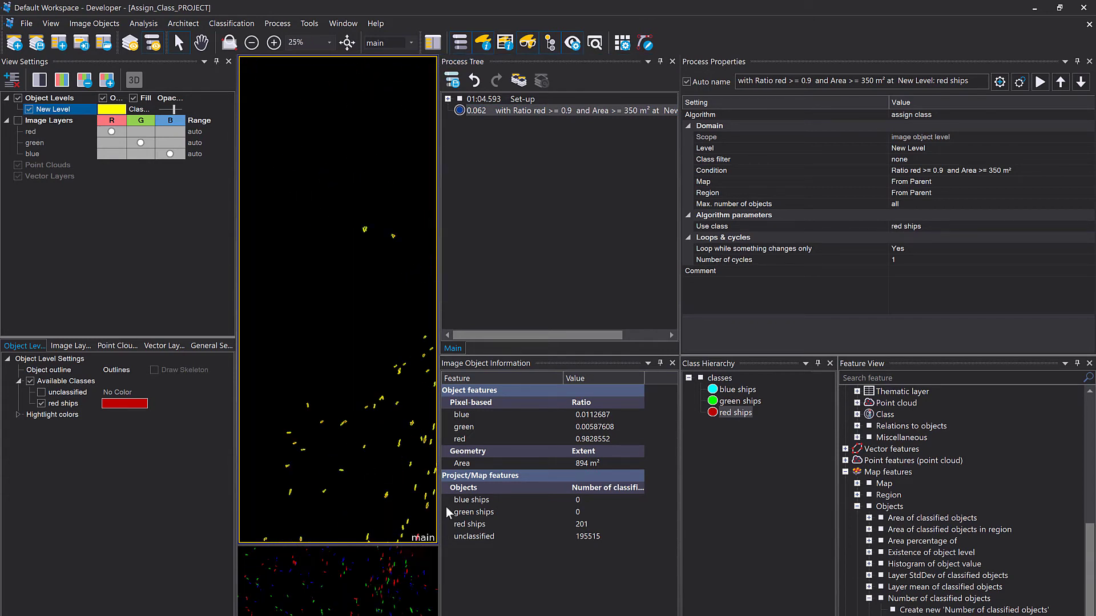
{"action": "left_click_drag", "start_coordinate": [438, 506], "coordinate": [522, 496]}
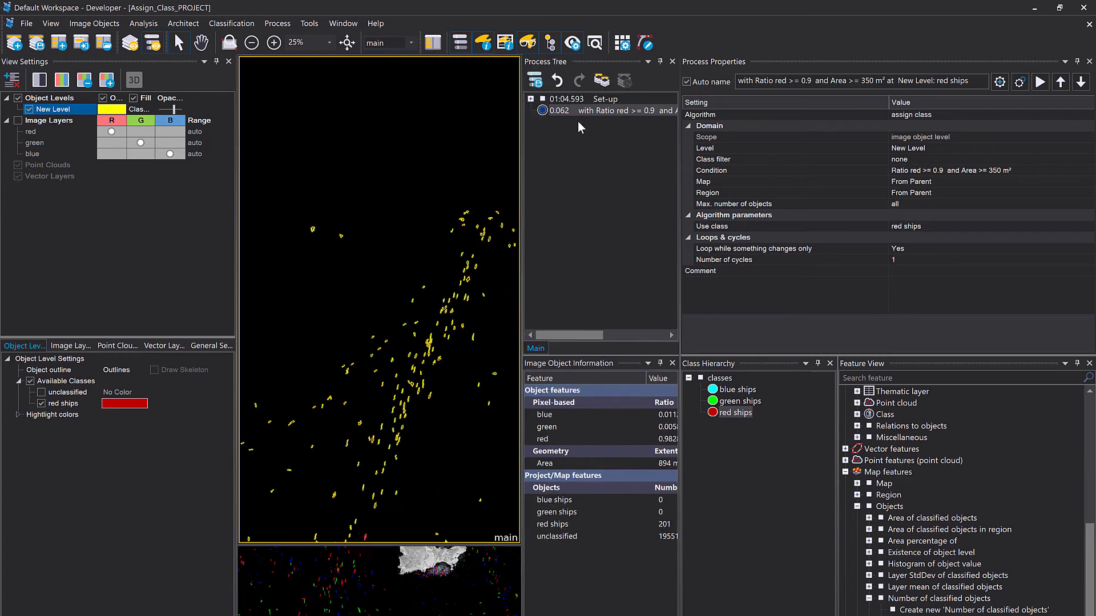
- Change the red ships Area threshold from 350 to 200 m² and execute, giving 461 red ships
{"action": "double_click", "coordinate": [546, 112]}
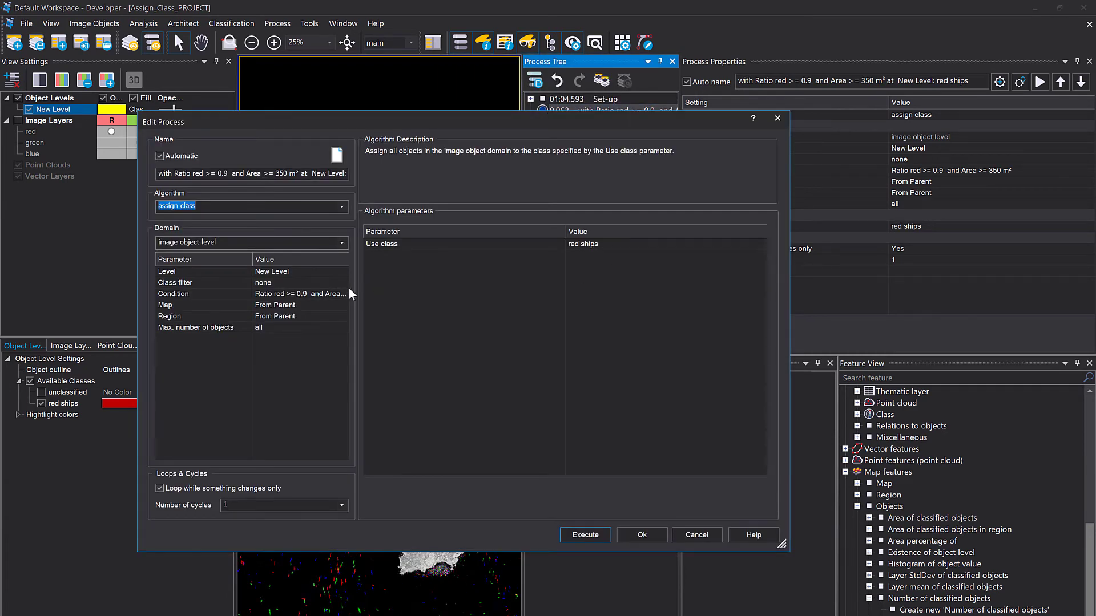
{"action": "left_click", "coordinate": [343, 294]}
{"action": "left_click", "coordinate": [341, 293]}
{"action": "left_click", "coordinate": [553, 193]}
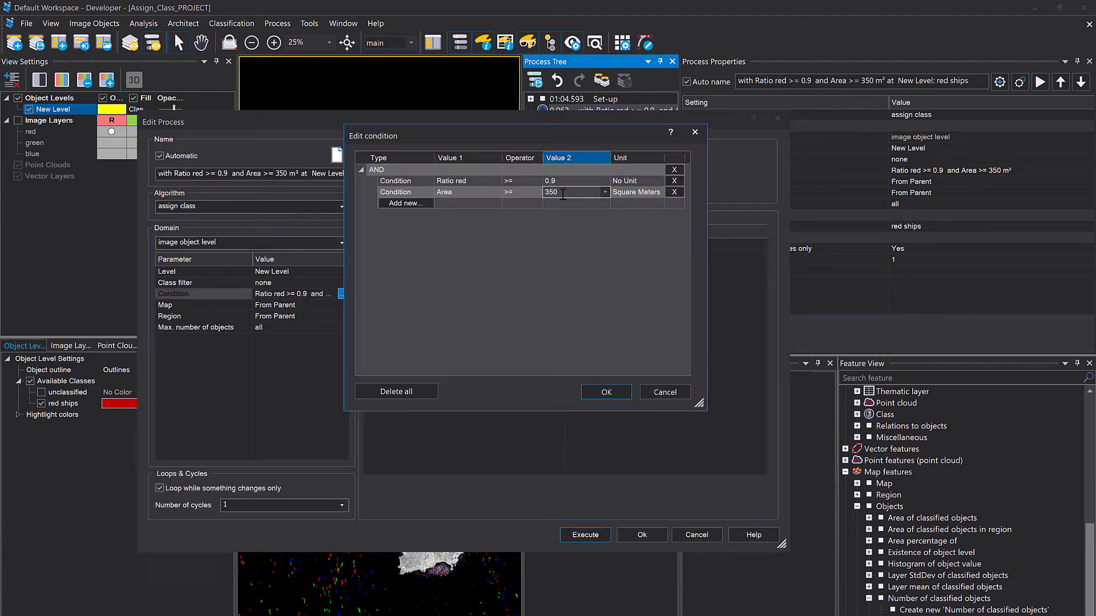
{"action": "type", "text": "200"}
{"action": "left_click", "coordinate": [605, 392]}
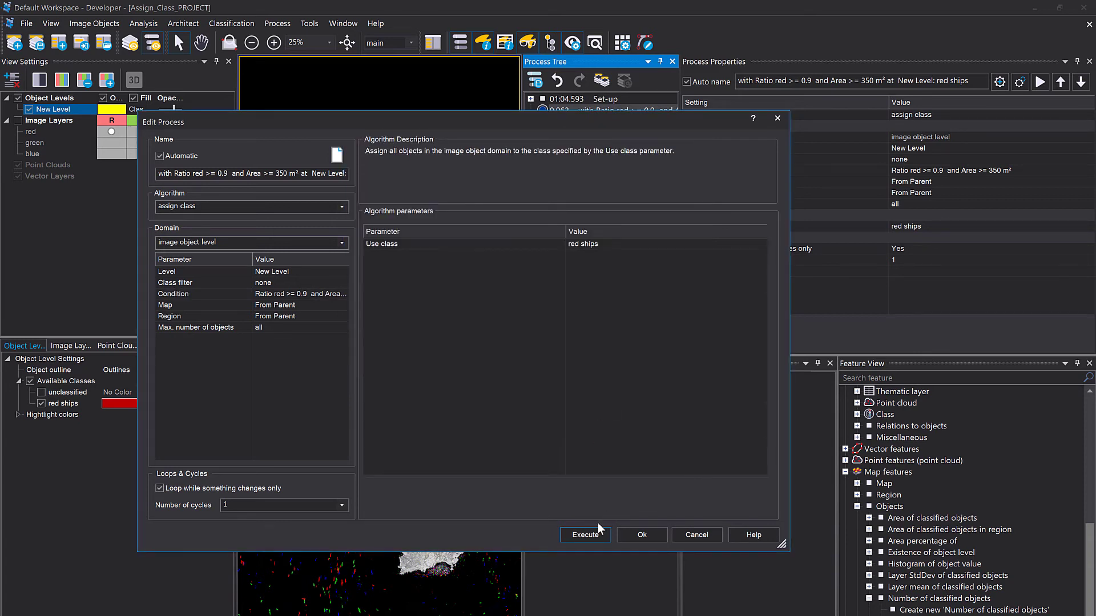
{"action": "left_click", "coordinate": [584, 535]}
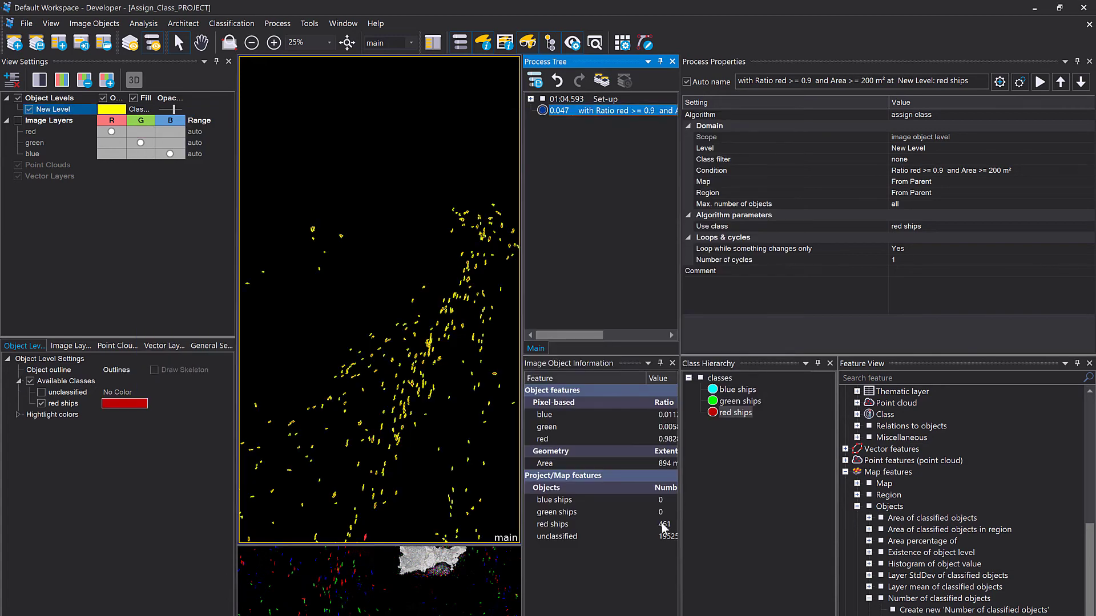
{"action": "scroll", "coordinate": [444, 371], "scroll_direction": "up", "scroll_amount": 5}
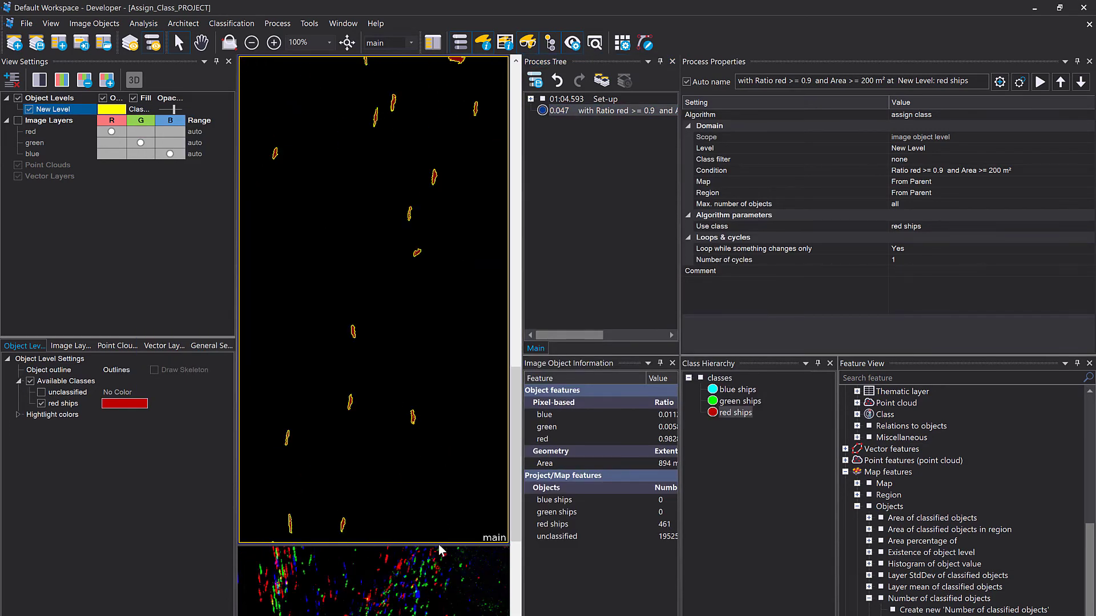
{"action": "left_click_drag", "start_coordinate": [440, 544], "coordinate": [408, 598]}
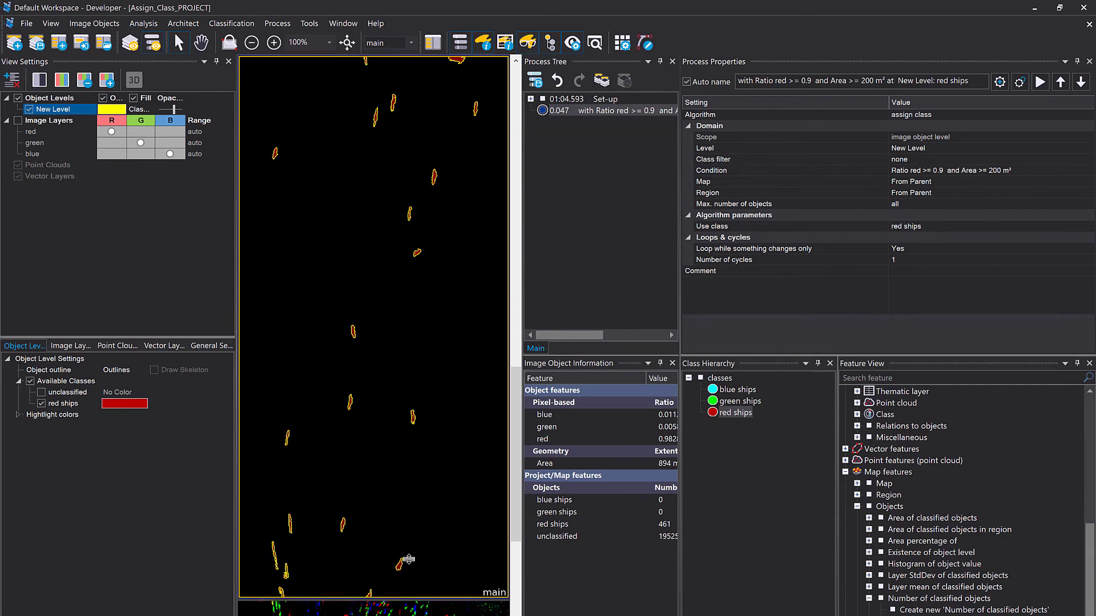
{"action": "double_click", "coordinate": [596, 111]}
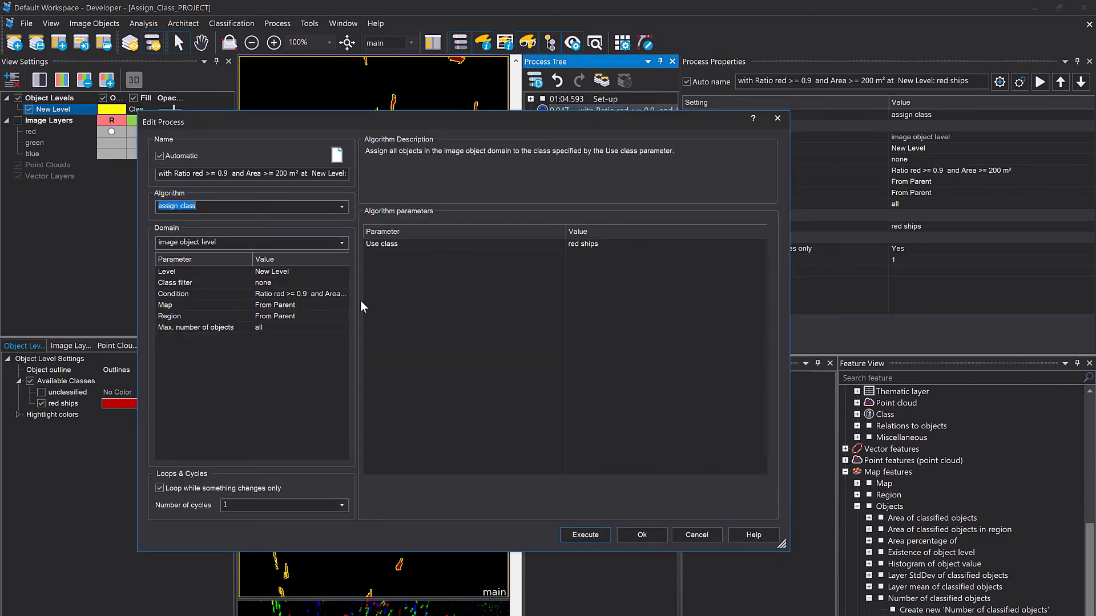
{"action": "left_click", "coordinate": [342, 294]}
{"action": "left_click", "coordinate": [341, 293]}
{"action": "left_click", "coordinate": [585, 192]}
{"action": "double_click", "coordinate": [589, 193]}
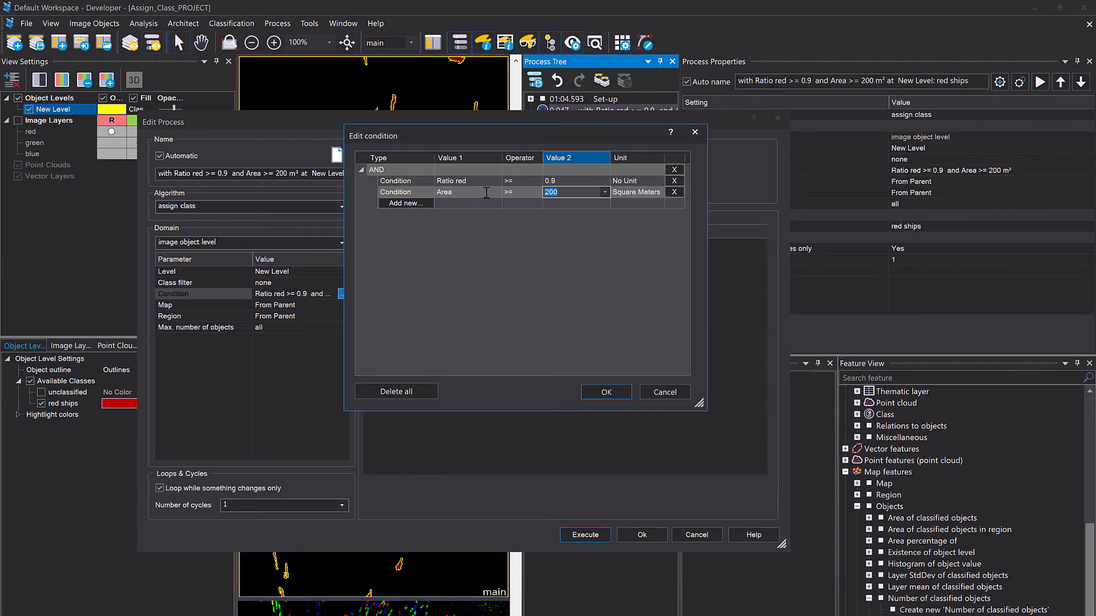
{"action": "type", "text": "150"}
{"action": "left_click", "coordinate": [616, 393]}
{"action": "left_click", "coordinate": [585, 535]}
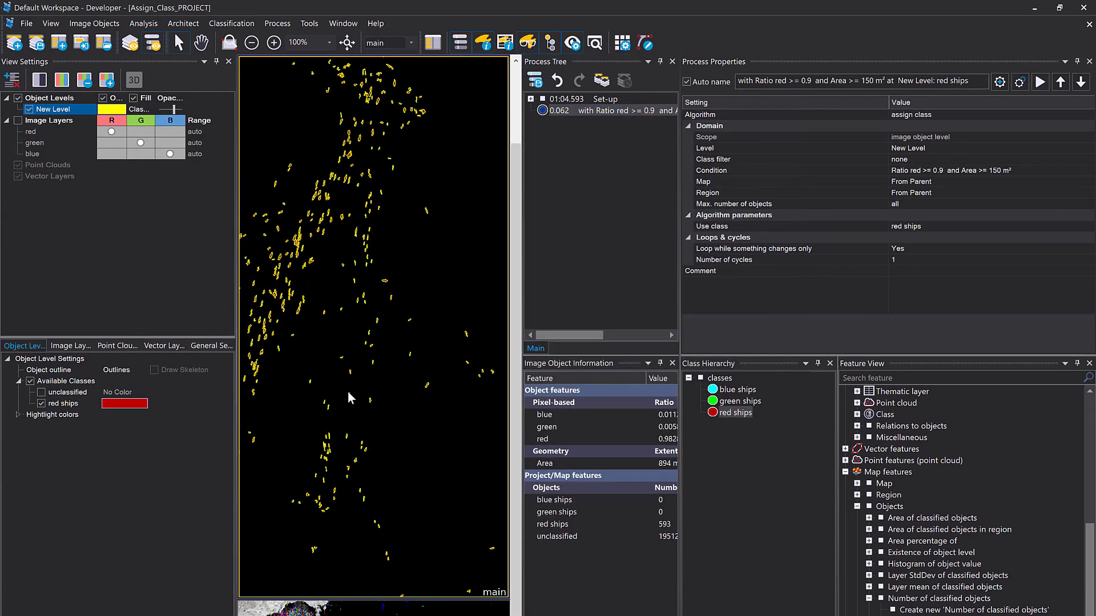
{"action": "left_click", "coordinate": [348, 392]}
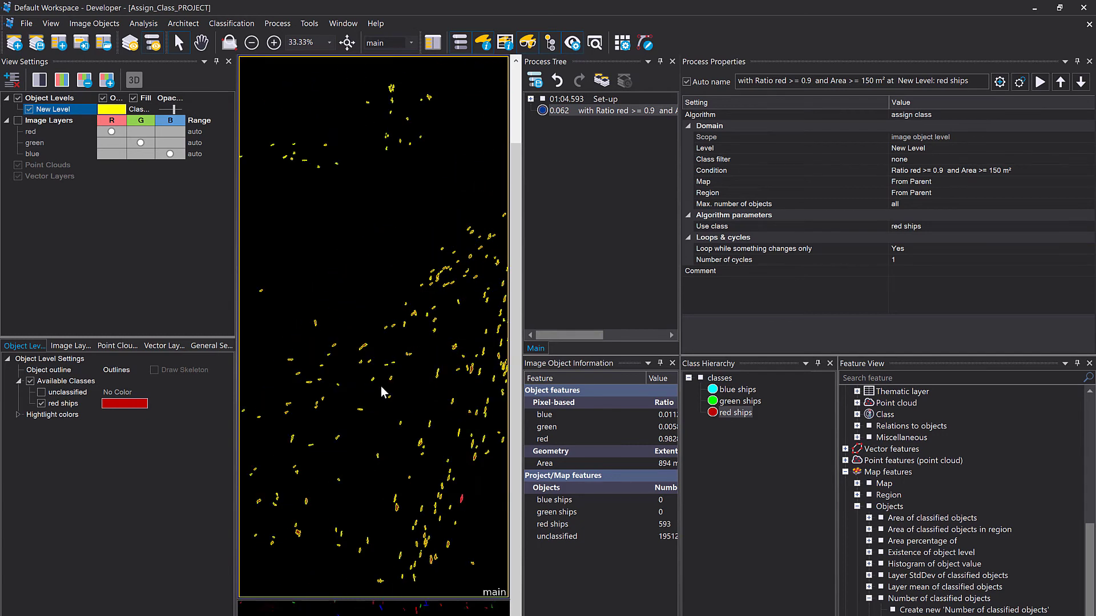
{"action": "double_click", "coordinate": [574, 110]}
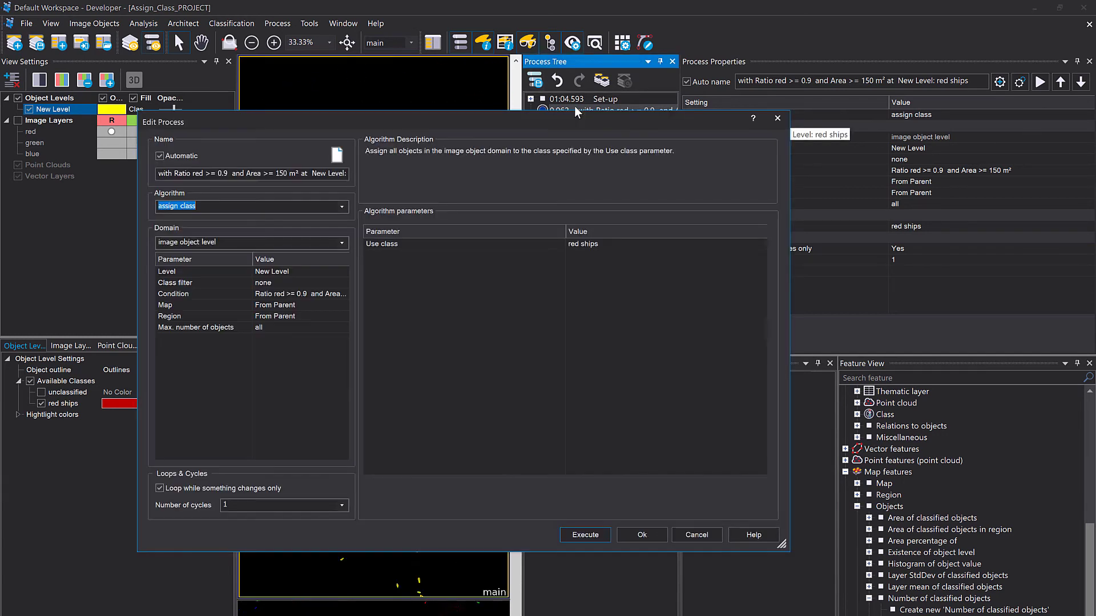
{"action": "left_click", "coordinate": [325, 294]}
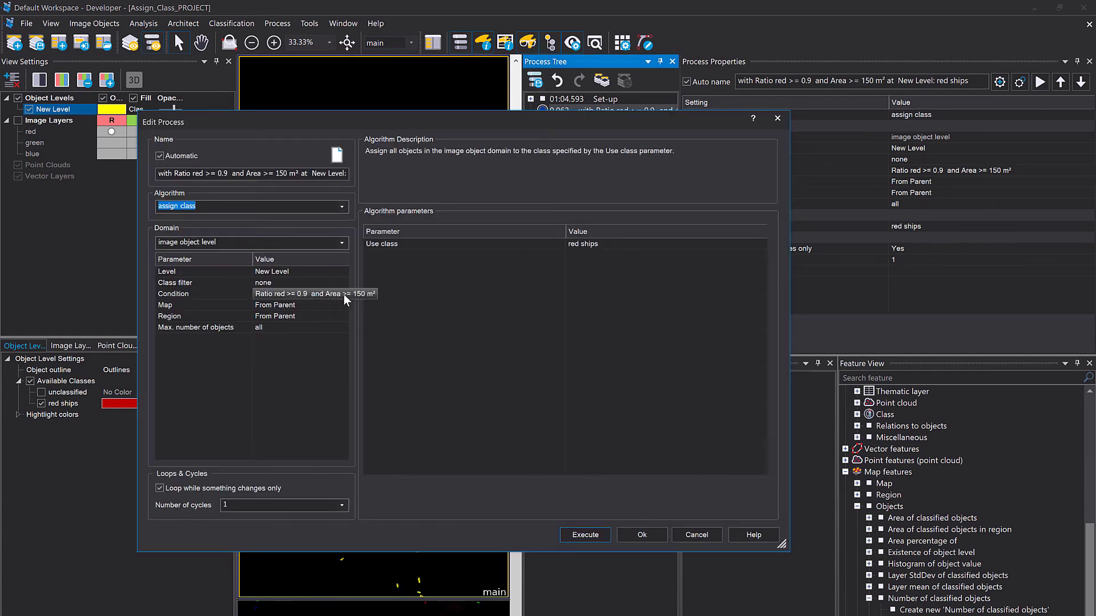
{"action": "left_click", "coordinate": [341, 293]}
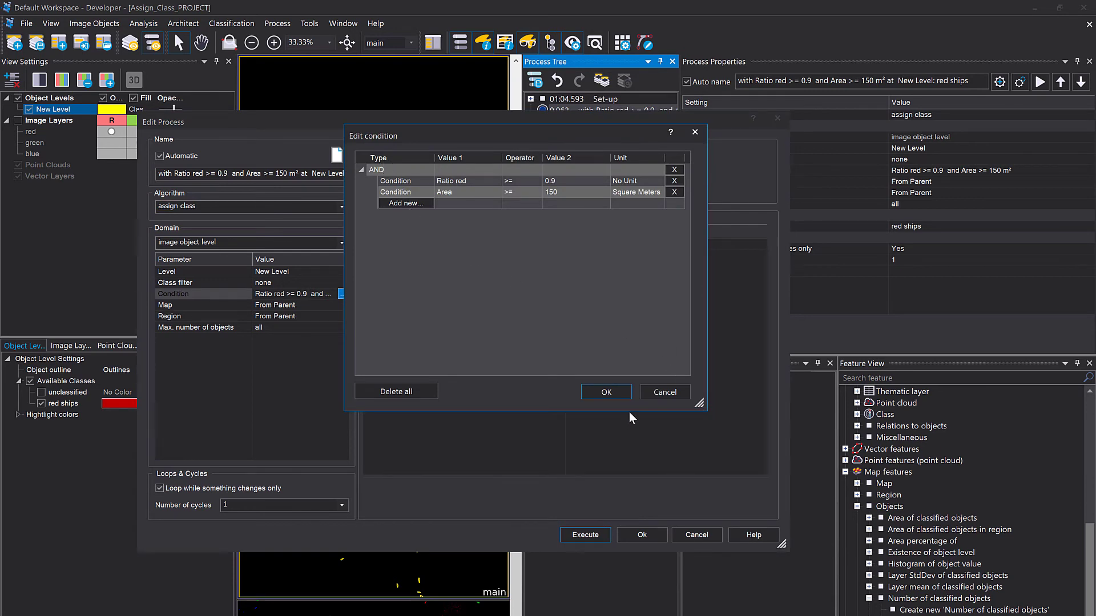
{"action": "left_click", "coordinate": [622, 392]}
{"action": "left_click", "coordinate": [648, 531]}
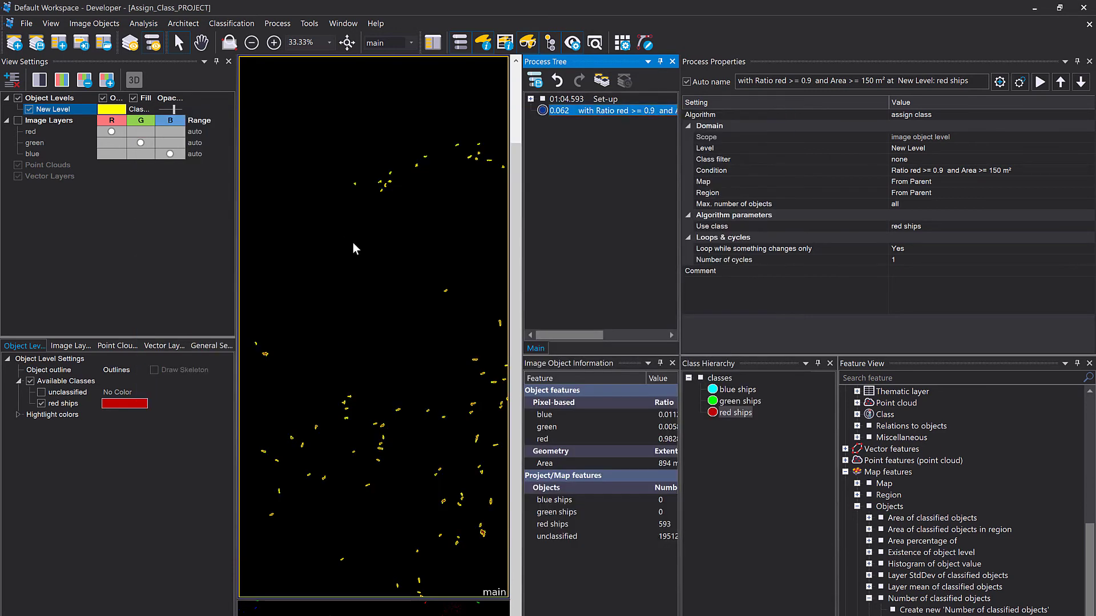
- Duplicate the red ships rule, switch it to Ratio blue with class blue ships, and run it
{"action": "left_click_drag", "start_coordinate": [353, 244], "coordinate": [288, 243]}
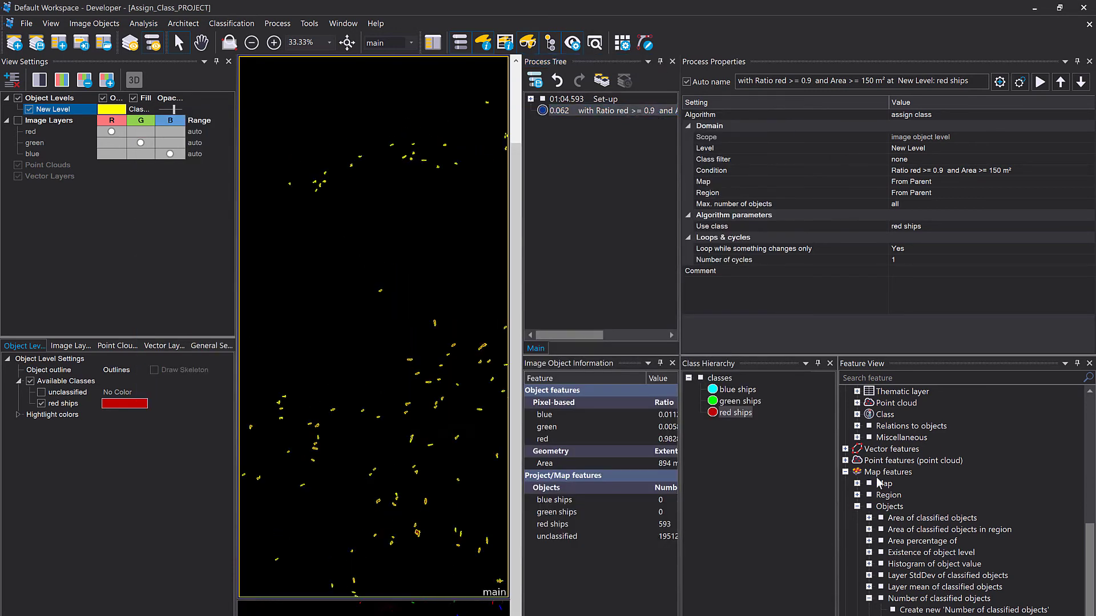
{"action": "left_click", "coordinate": [565, 112]}
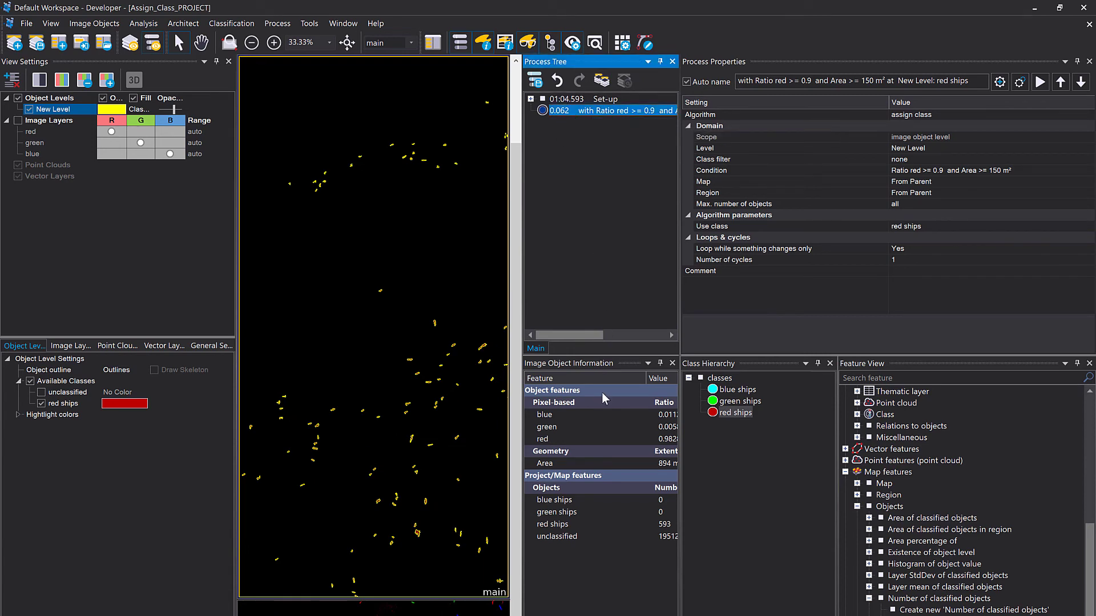
{"action": "key", "text": "ctrl+v"}
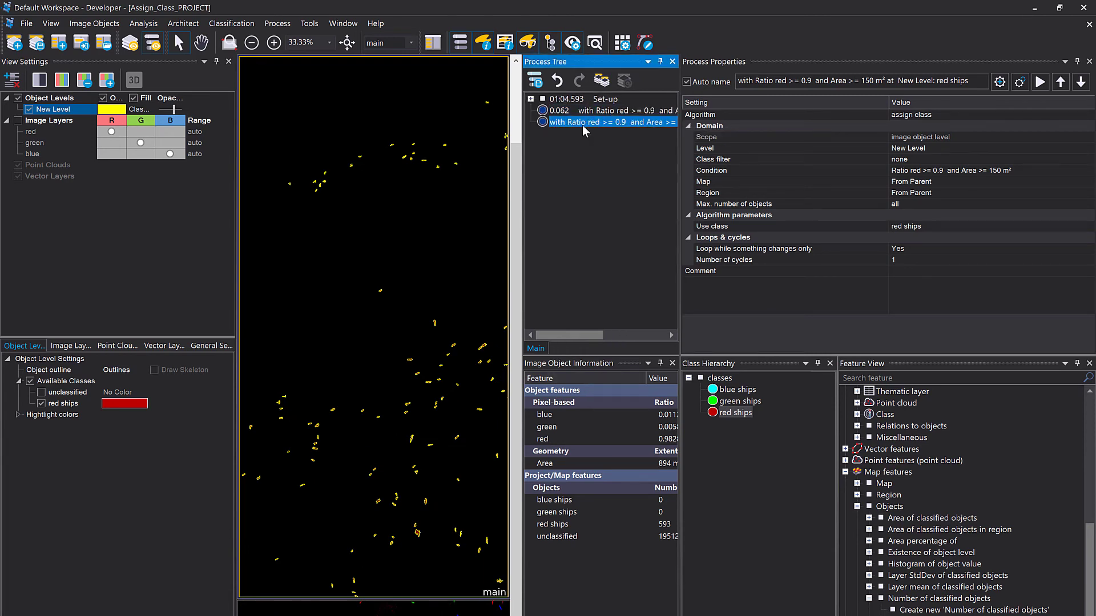
{"action": "double_click", "coordinate": [583, 122]}
{"action": "left_click", "coordinate": [341, 293]}
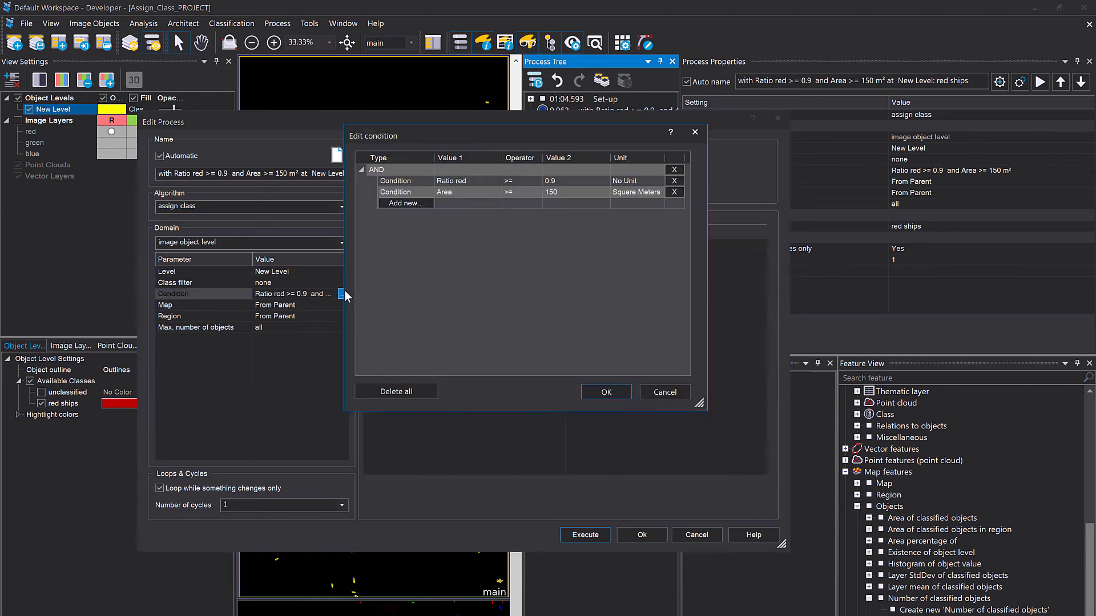
{"action": "left_click", "coordinate": [491, 181]}
{"action": "left_click", "coordinate": [497, 181]}
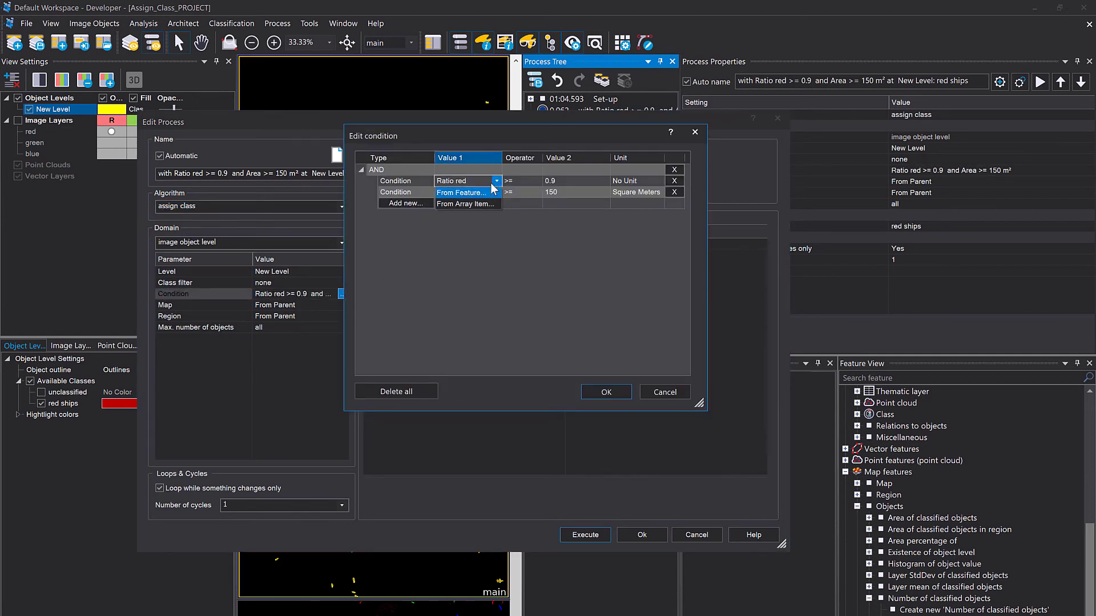
{"action": "left_click", "coordinate": [488, 192]}
{"action": "scroll", "coordinate": [470, 239], "scroll_direction": "up", "scroll_amount": 1}
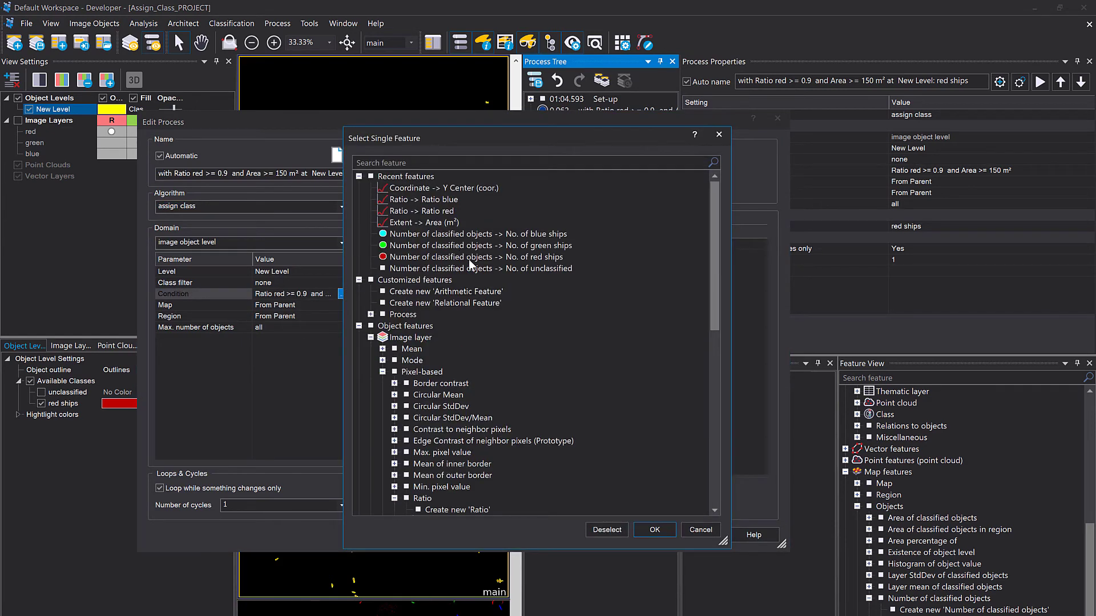
{"action": "double_click", "coordinate": [422, 199]}
{"action": "left_click", "coordinate": [665, 391]}
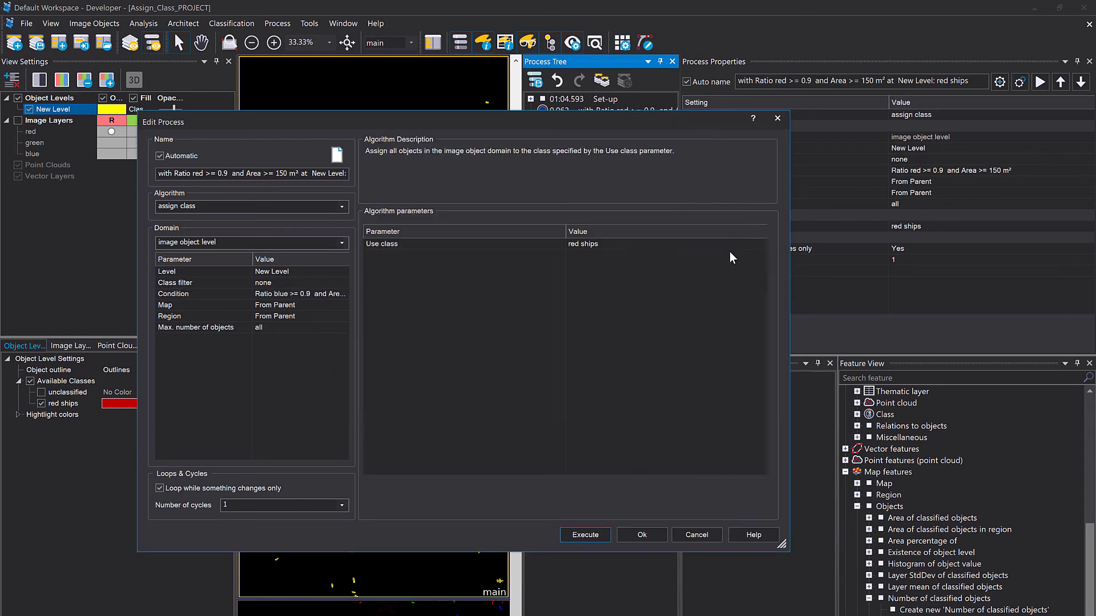
{"action": "left_click", "coordinate": [739, 245]}
{"action": "left_click", "coordinate": [586, 267]}
{"action": "left_click", "coordinate": [585, 534]}
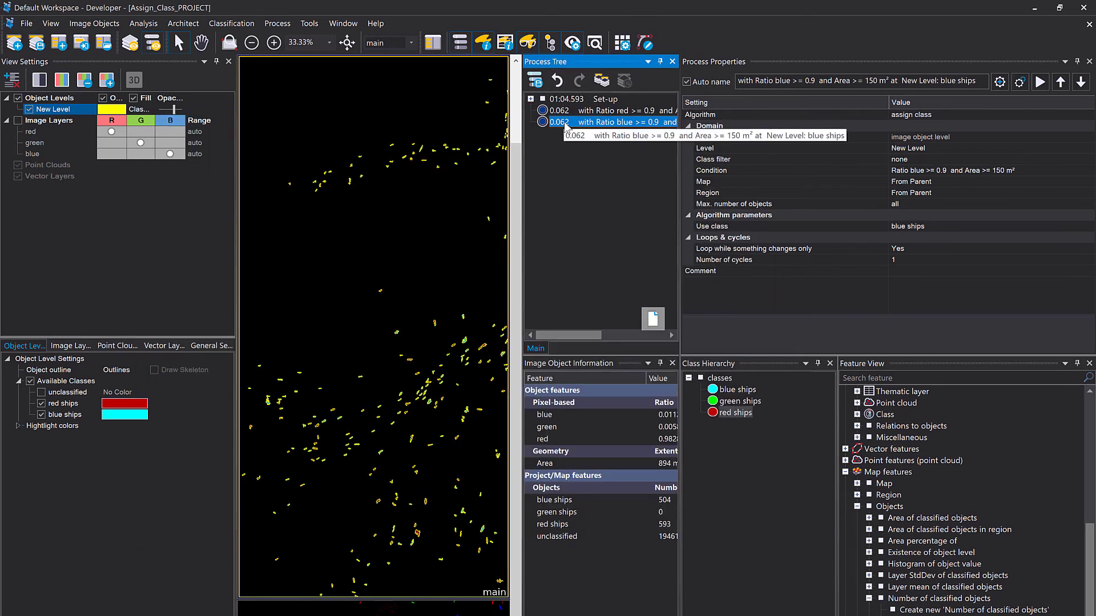
- Change the next copied rule to Ratio green with class green ships and run it
{"action": "double_click", "coordinate": [628, 127]}
{"action": "left_click", "coordinate": [297, 293]}
{"action": "left_click", "coordinate": [340, 293]}
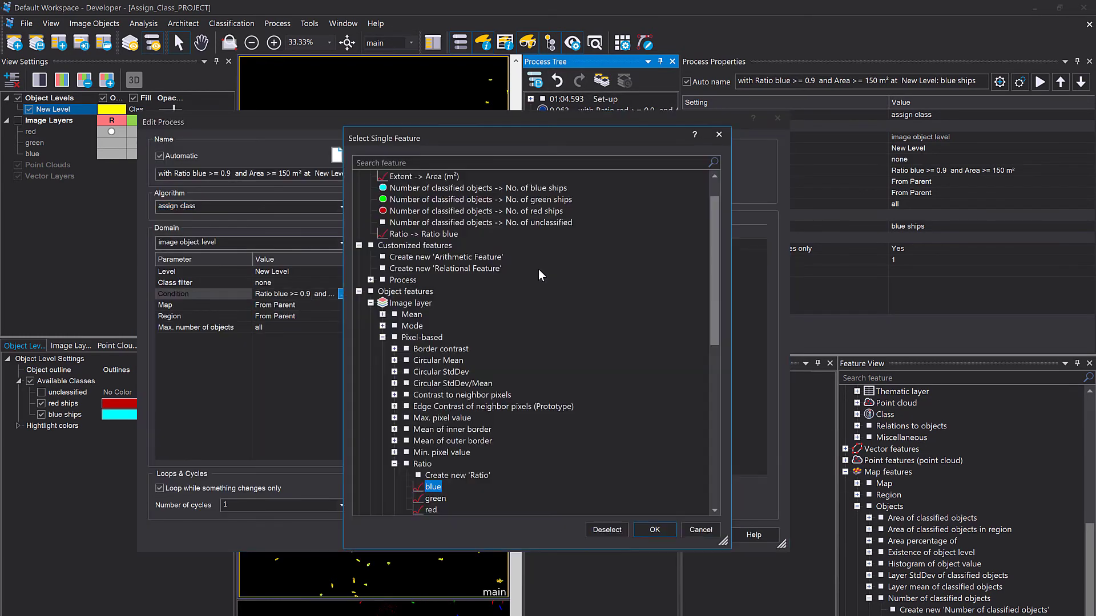
{"action": "double_click", "coordinate": [434, 498]}
{"action": "left_click", "coordinate": [605, 393]}
{"action": "left_click", "coordinate": [739, 245]}
{"action": "left_click", "coordinate": [586, 278]}
{"action": "left_click", "coordinate": [585, 534]}
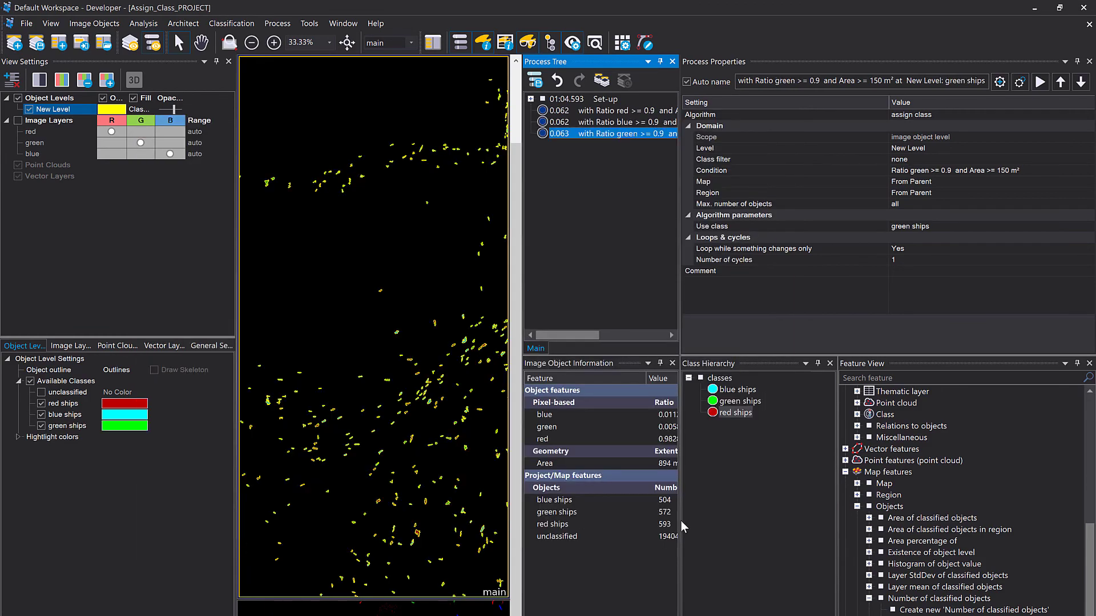
{"action": "scroll", "coordinate": [464, 323], "scroll_direction": "down", "scroll_amount": 1}
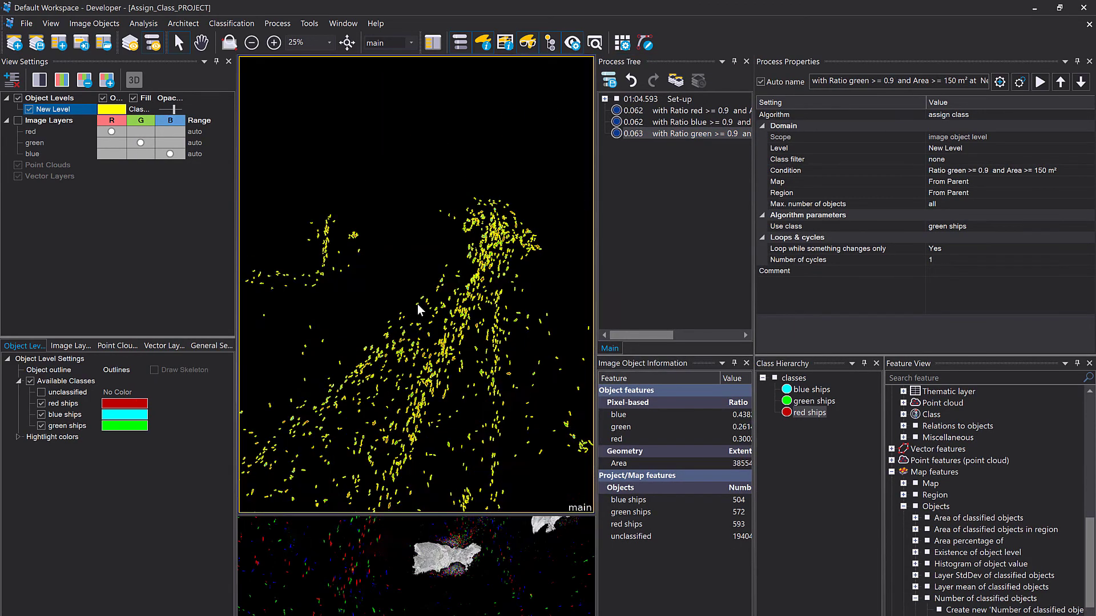
- Zoom the map and resize the map, overview and Process Tree panels to inspect the classified ships
{"action": "scroll", "coordinate": [417, 310], "scroll_direction": "up", "scroll_amount": 1}
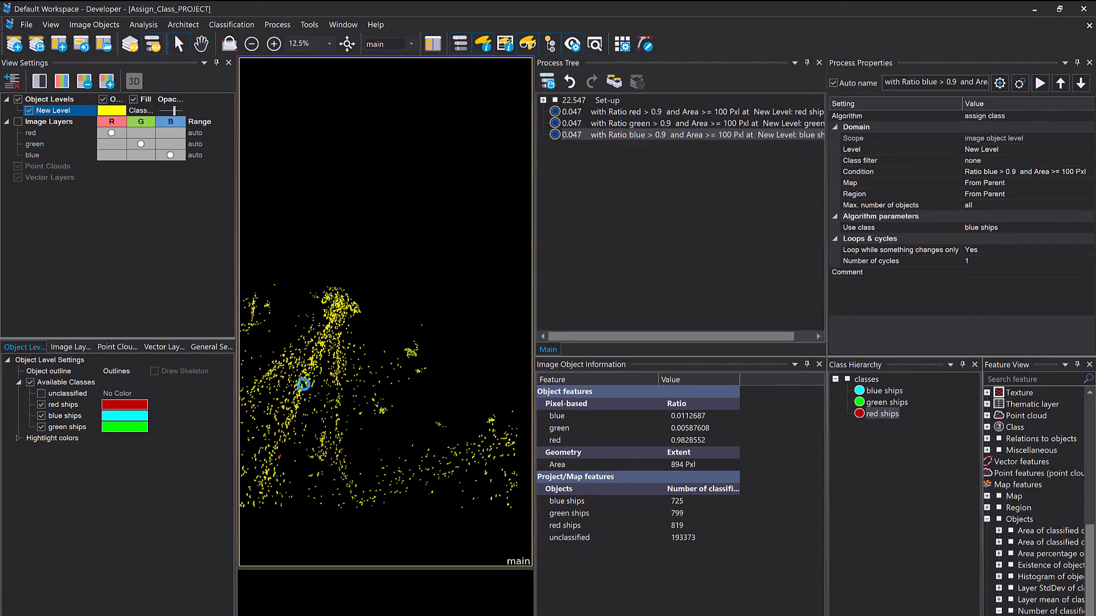
{"action": "scroll", "coordinate": [304, 384], "scroll_direction": "up", "scroll_amount": 6}
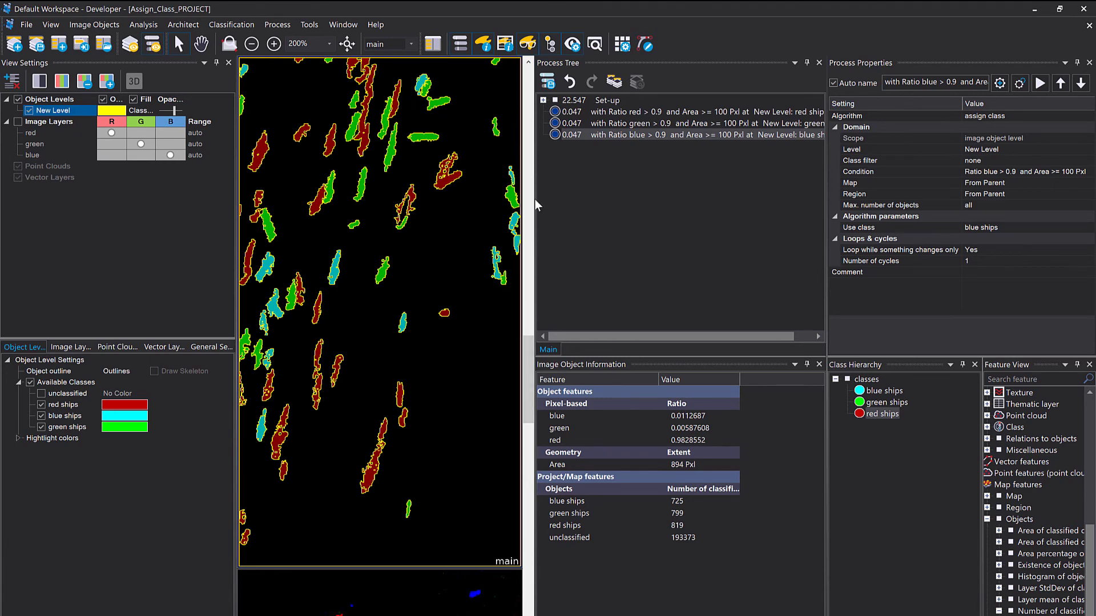
{"action": "left_click_drag", "start_coordinate": [532, 200], "coordinate": [784, 206]}
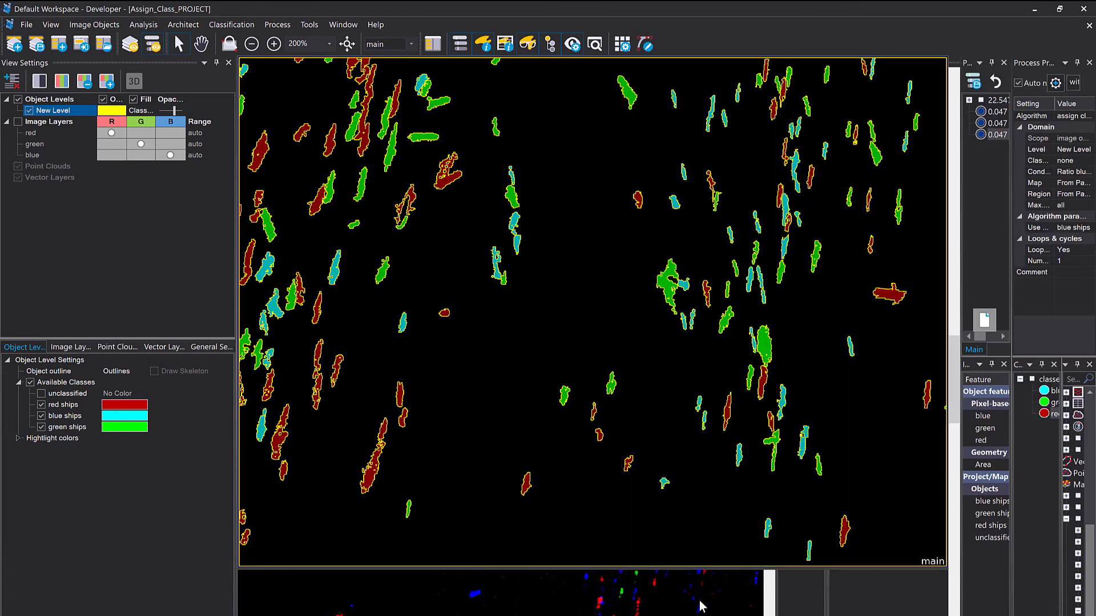
{"action": "scroll", "coordinate": [394, 365], "scroll_direction": "down", "scroll_amount": 2}
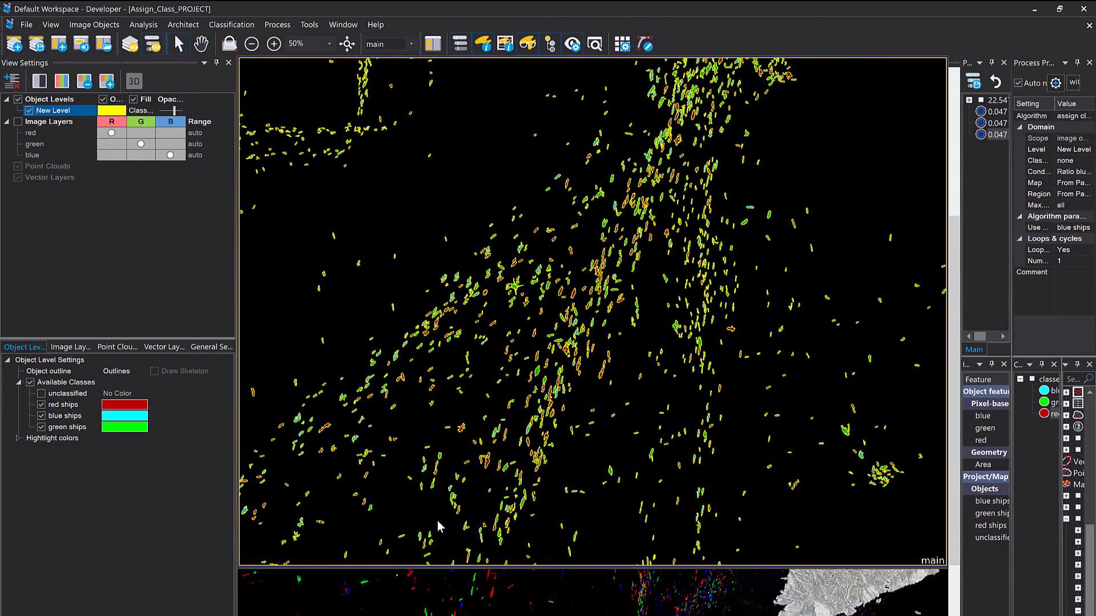
{"action": "scroll", "coordinate": [439, 526], "scroll_direction": "down", "scroll_amount": 1}
{"action": "left_click_drag", "start_coordinate": [570, 568], "coordinate": [539, 488]}
{"action": "scroll", "coordinate": [549, 531], "scroll_direction": "down", "scroll_amount": 1}
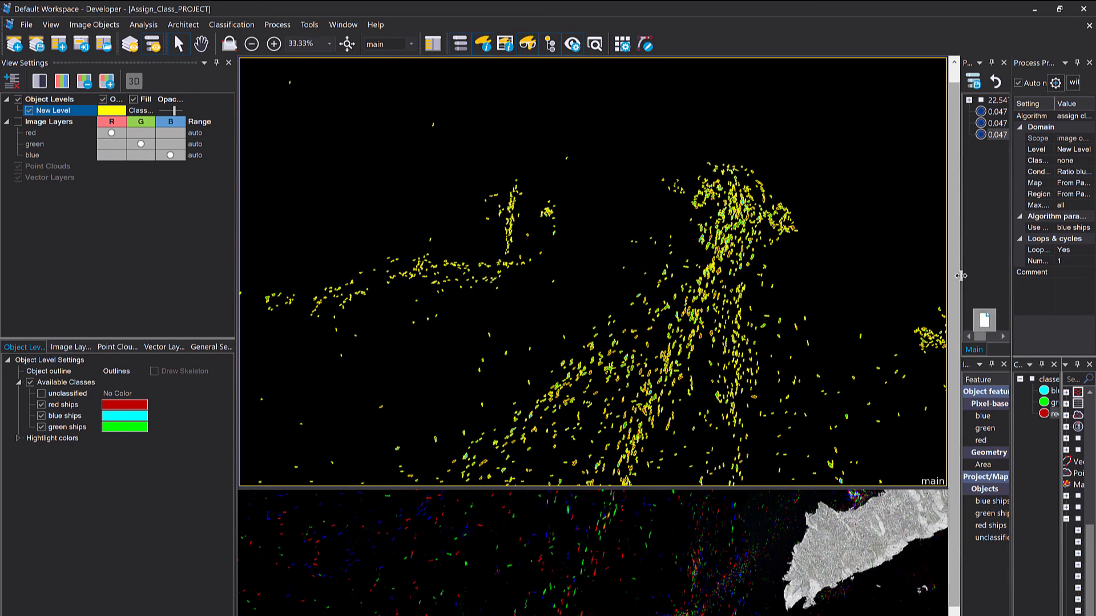
{"action": "left_click_drag", "start_coordinate": [961, 276], "coordinate": [665, 271]}
- Open the blue ships rule's condition and add a third row typed as an OR group
{"action": "left_click", "coordinate": [712, 136]}
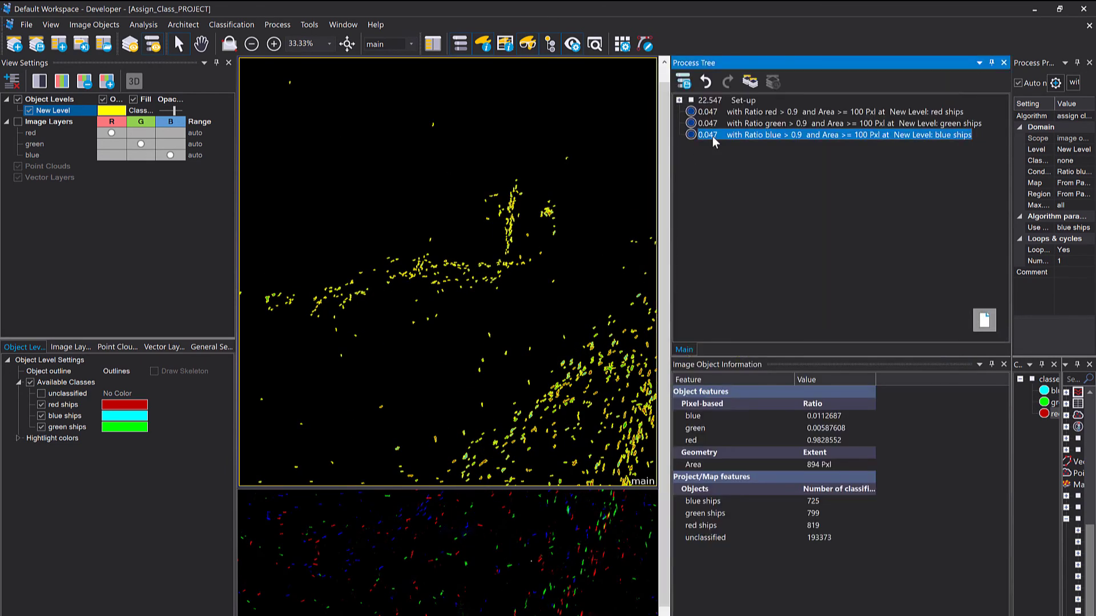
{"action": "double_click", "coordinate": [712, 136]}
{"action": "left_click", "coordinate": [429, 259]}
{"action": "left_click", "coordinate": [429, 259]}
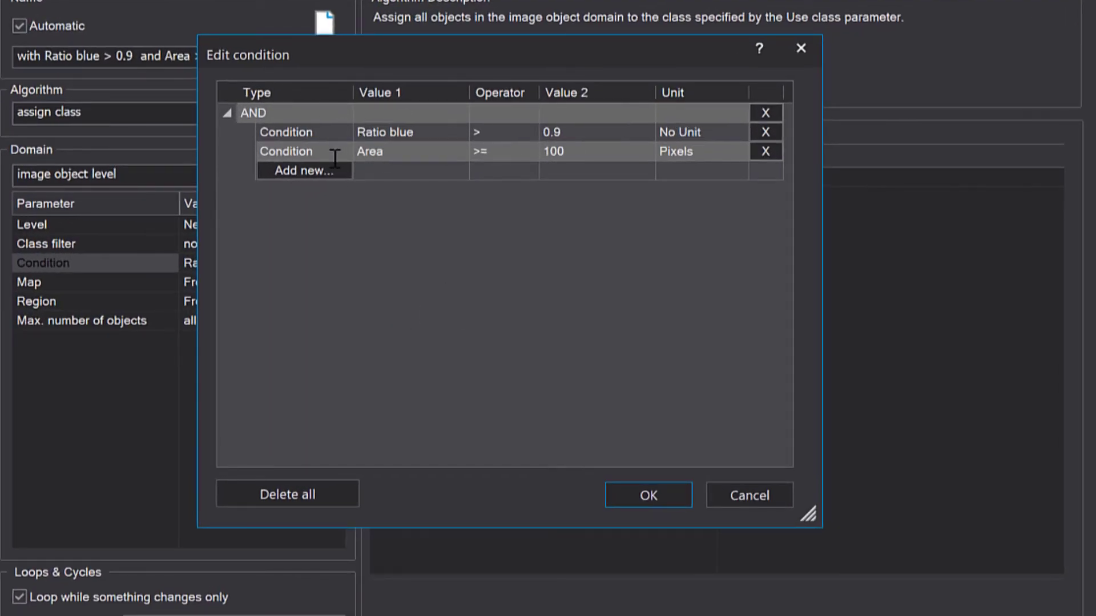
{"action": "left_click", "coordinate": [337, 170]}
{"action": "left_click", "coordinate": [340, 169]}
{"action": "left_click", "coordinate": [342, 170]}
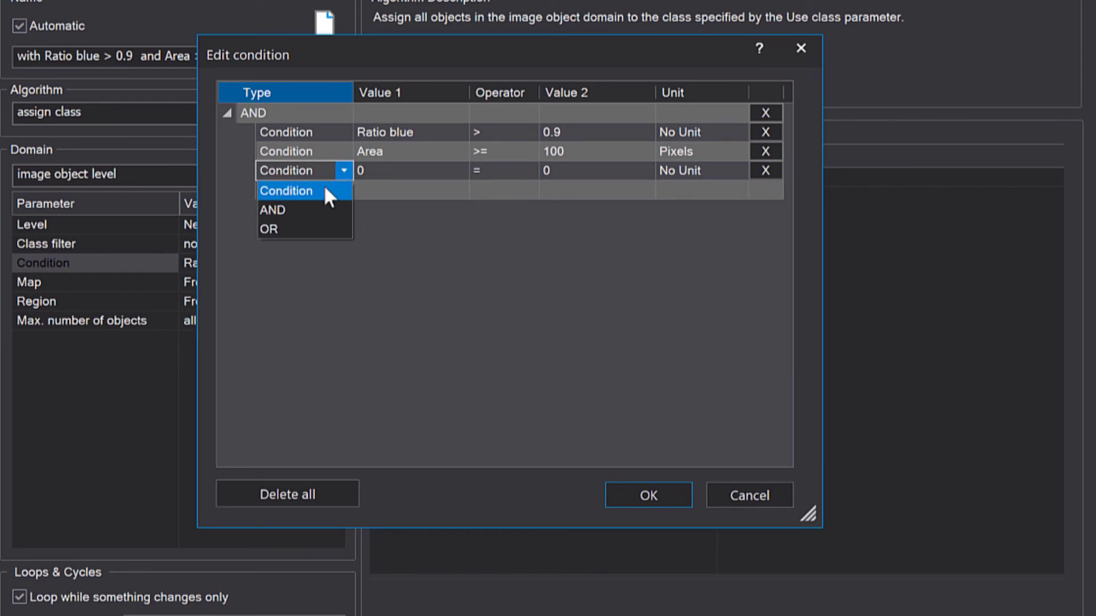
{"action": "left_click", "coordinate": [320, 228]}
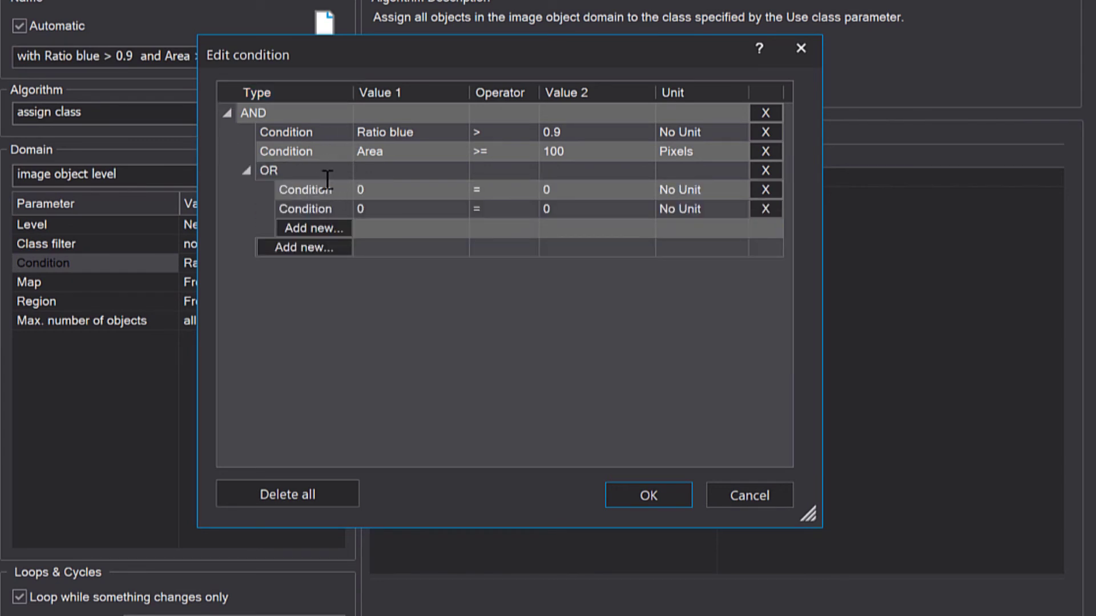
- Add placeholder conditions inside the OR group, making the newest one a nested AND group
{"action": "left_click", "coordinate": [328, 172]}
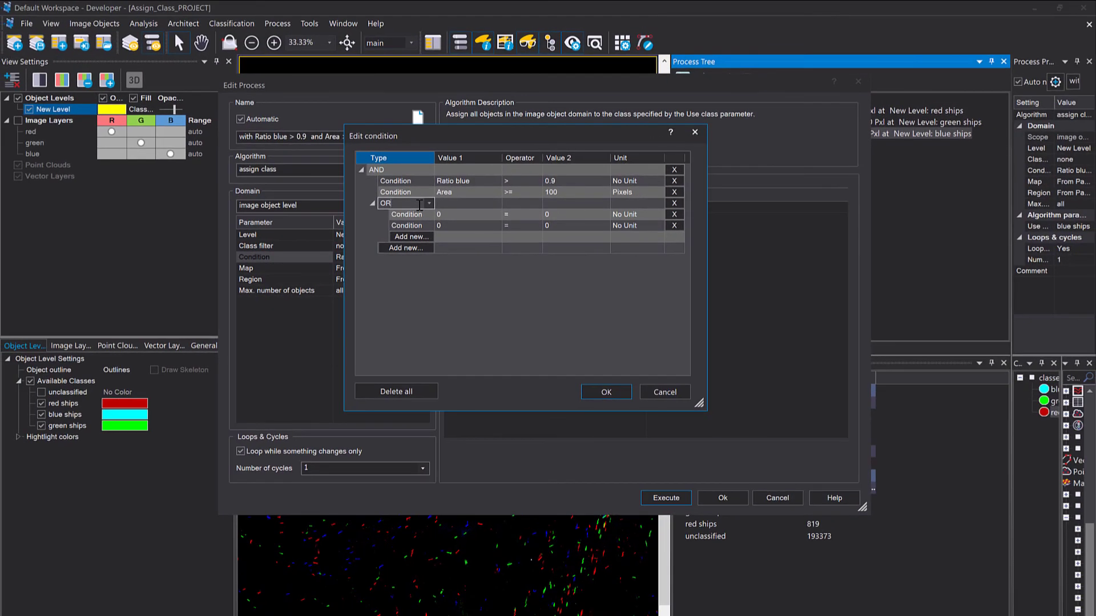
{"action": "left_click", "coordinate": [402, 235]}
{"action": "left_click", "coordinate": [422, 248]}
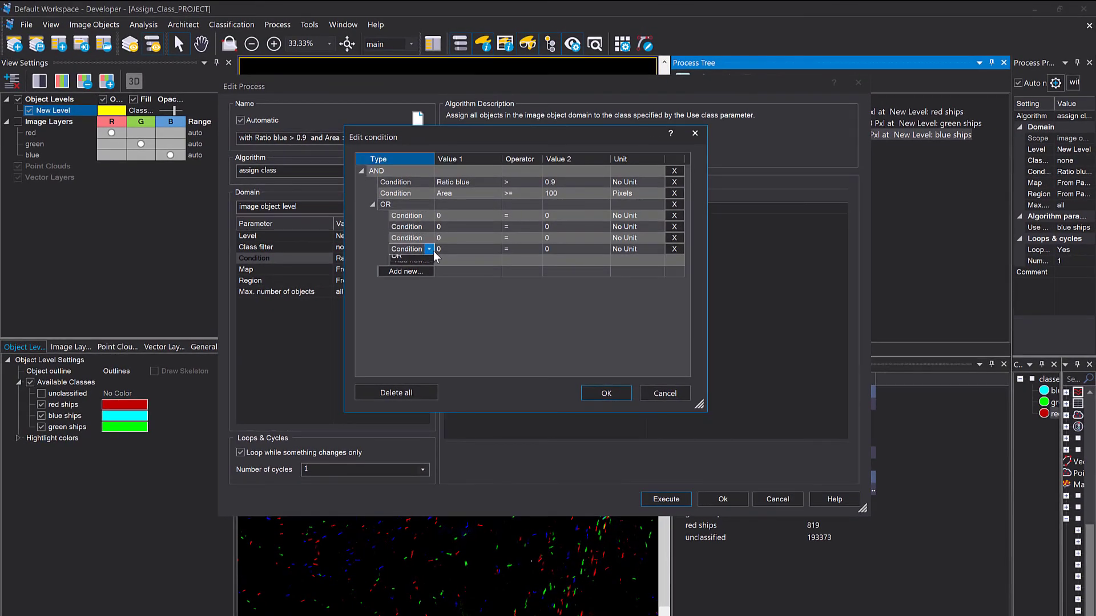
{"action": "left_click", "coordinate": [429, 247]}
{"action": "left_click", "coordinate": [423, 272]}
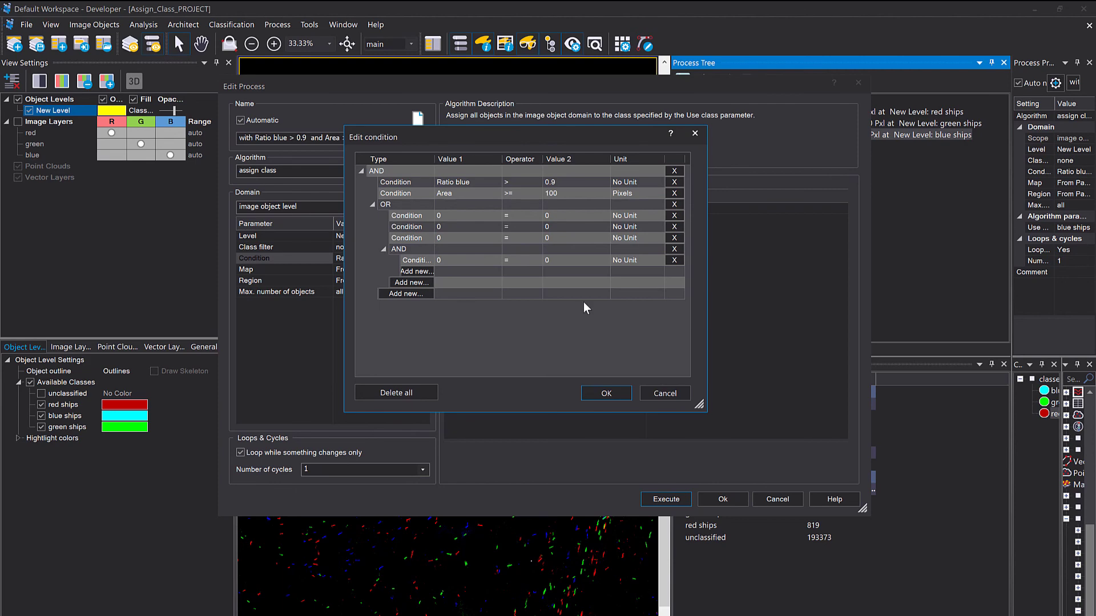